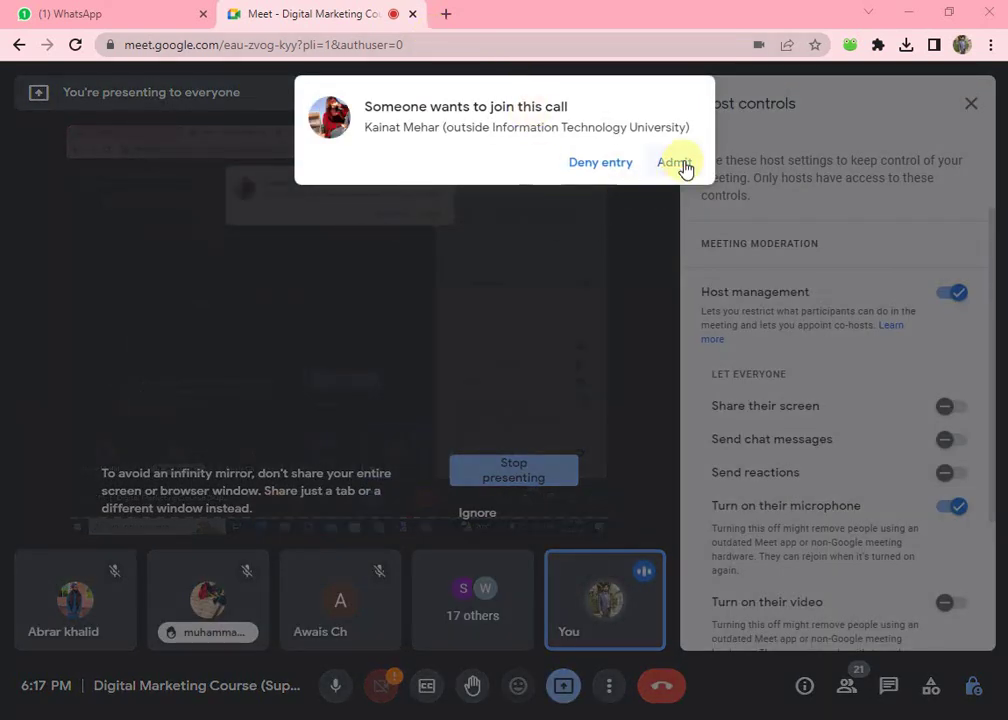
- Admit the waiting participant to the Meet call and open a new Chrome tab
{"action": "left_click", "coordinate": [680, 163]}
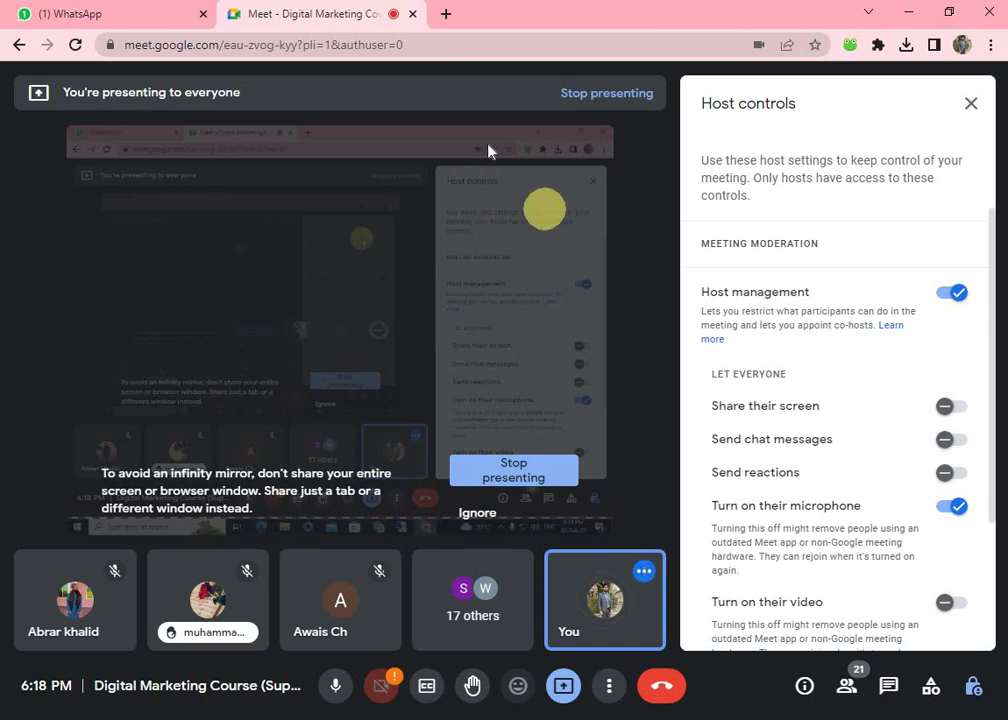
{"action": "left_click", "coordinate": [446, 14]}
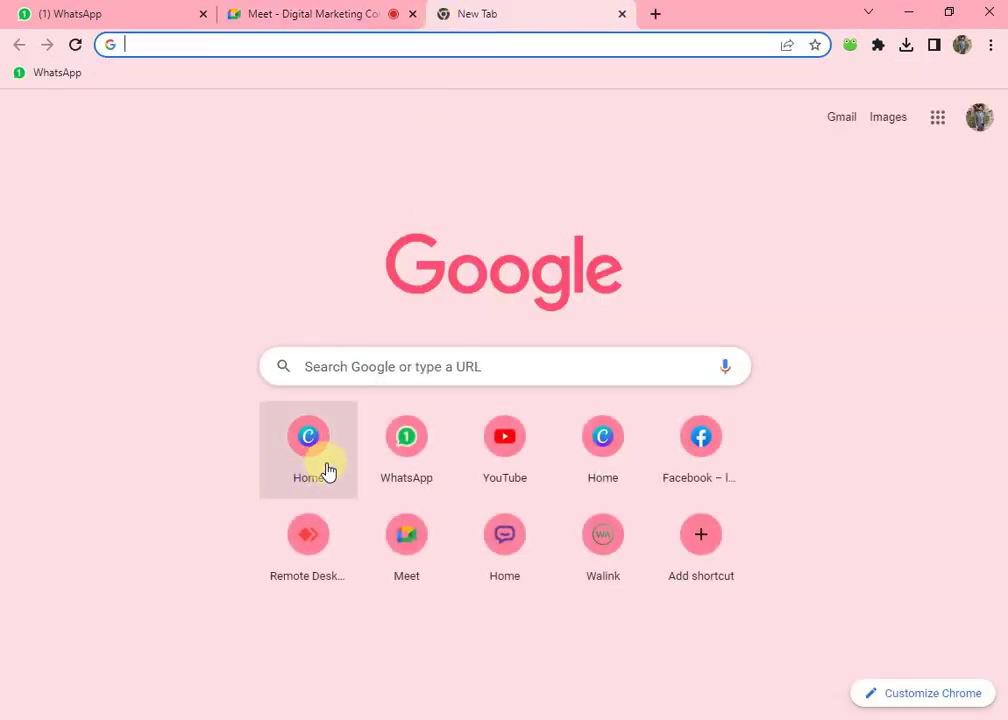
- Open Canva's Templates gallery, admitting a new Meet participant along the way
{"action": "left_click", "coordinate": [328, 471]}
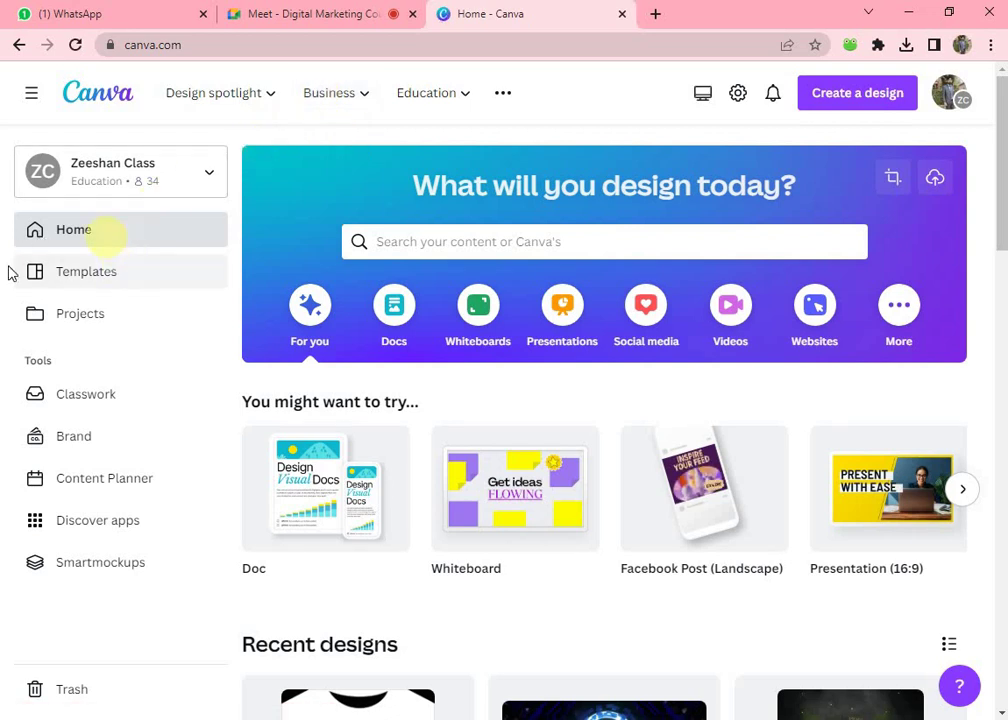
{"action": "left_click", "coordinate": [79, 290]}
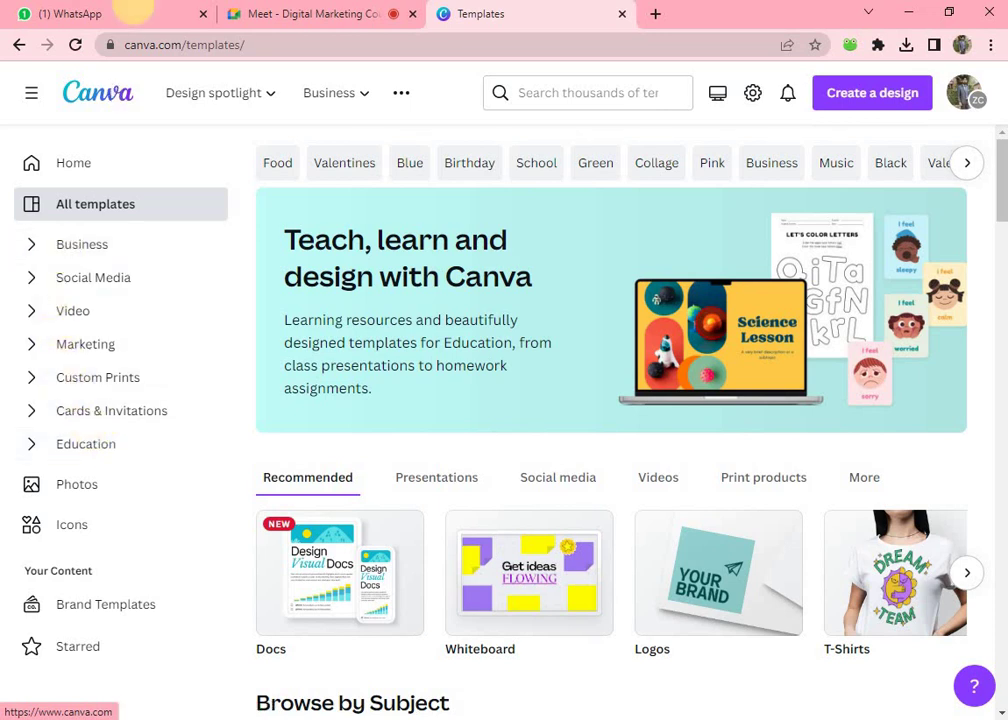
{"action": "left_click", "coordinate": [278, 26]}
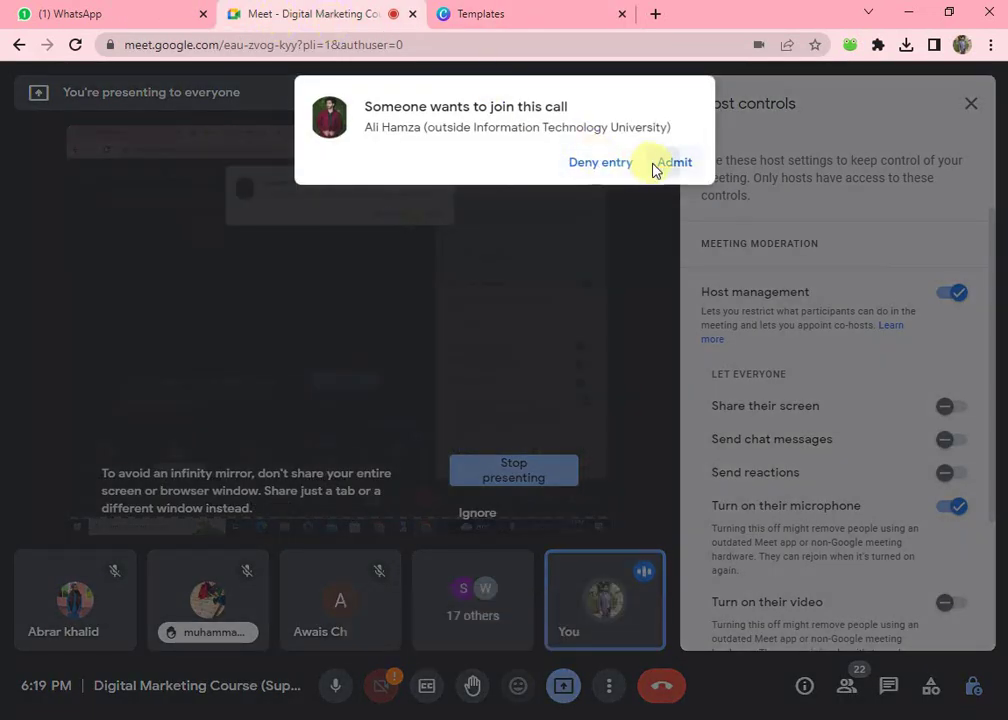
{"action": "left_click", "coordinate": [658, 164]}
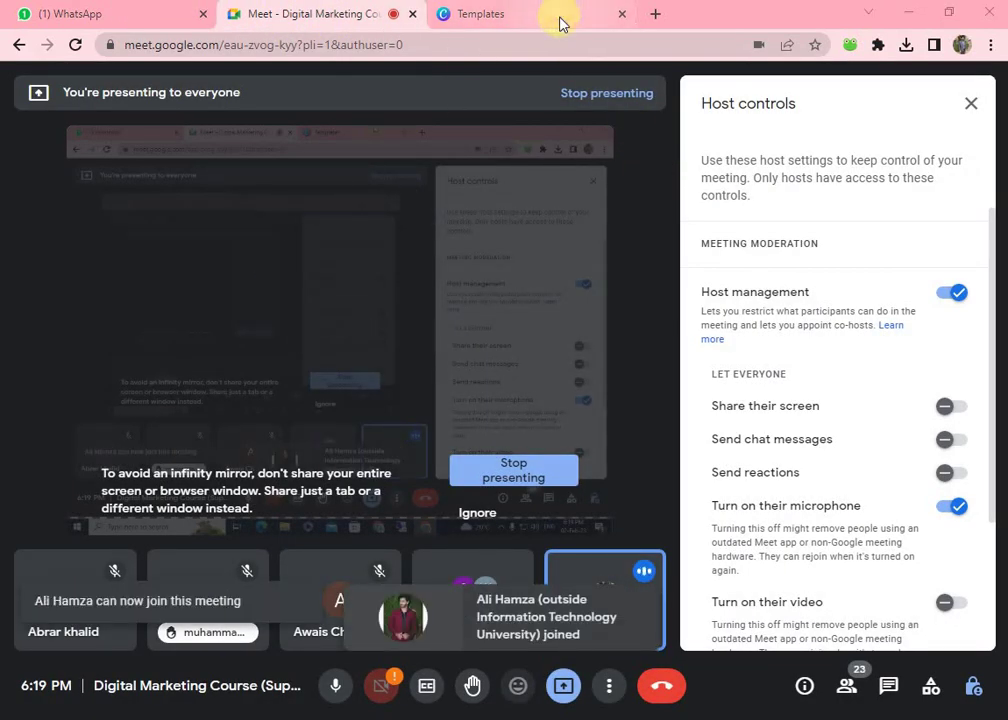
{"action": "left_click", "coordinate": [558, 20]}
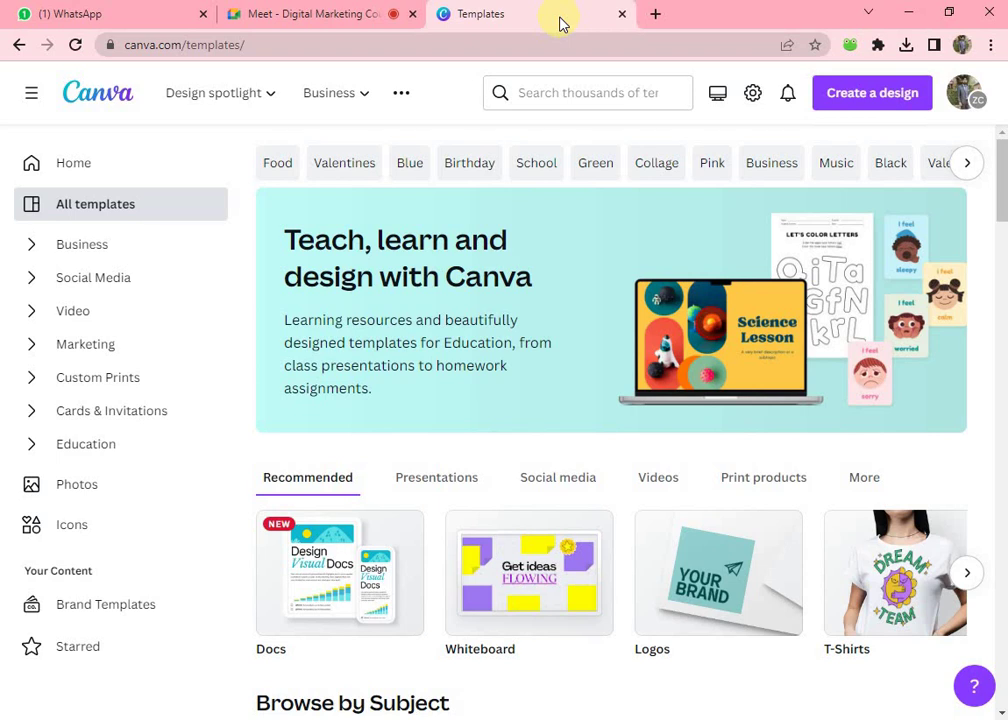
- Browse the Social Media and Video categories, then expand Custom Prints
{"action": "left_click", "coordinate": [32, 277]}
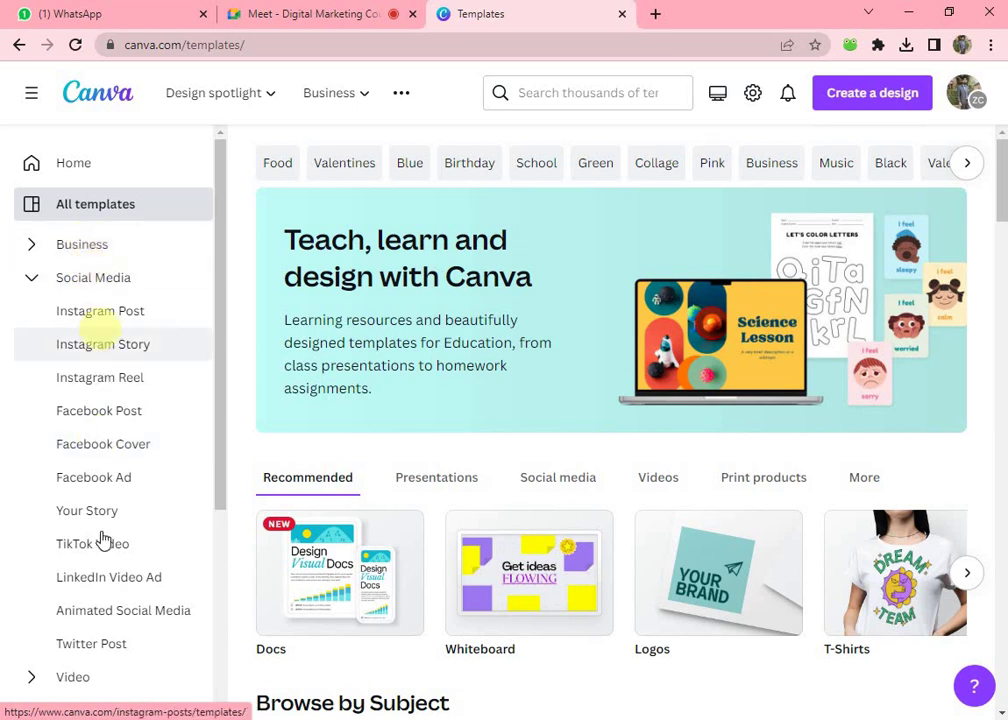
{"action": "left_click", "coordinate": [34, 282]}
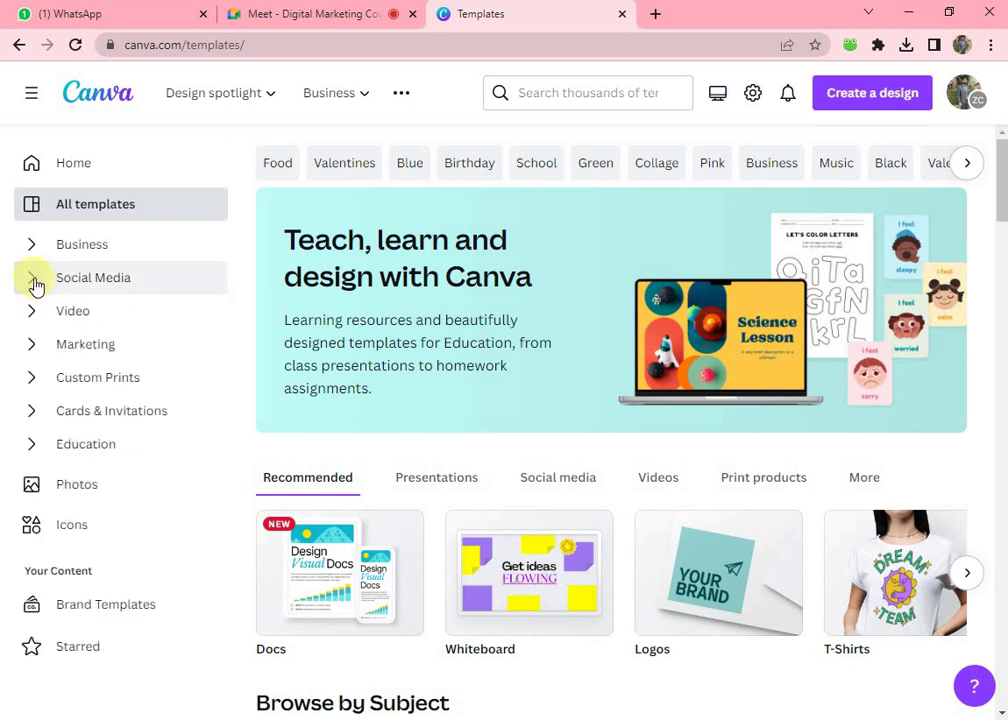
{"action": "left_click", "coordinate": [33, 318]}
{"action": "left_click", "coordinate": [33, 318]}
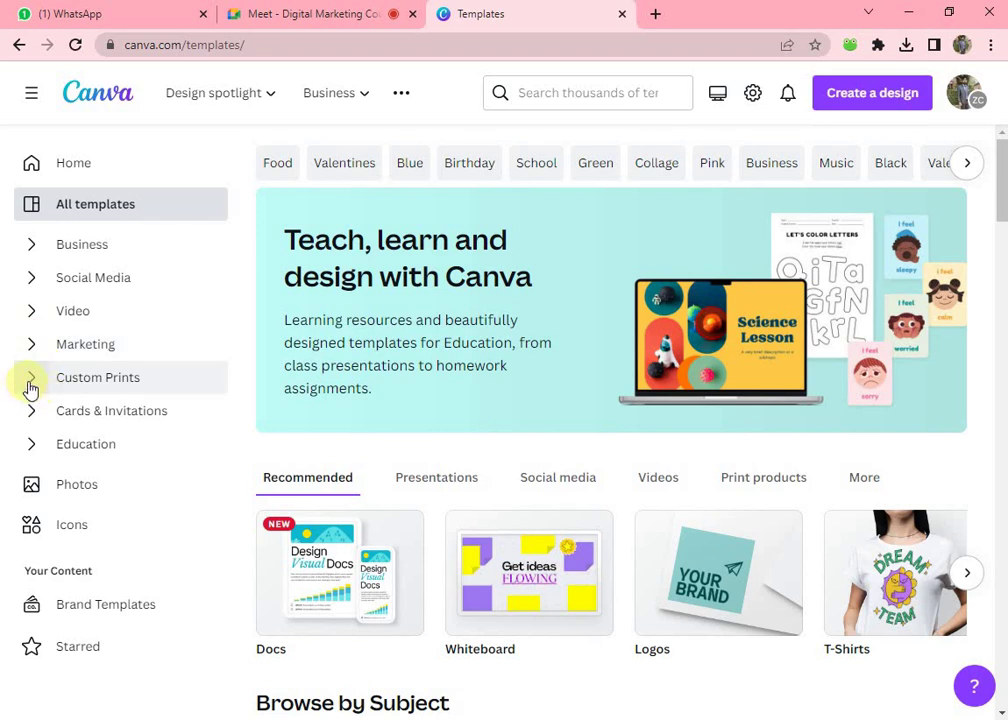
{"action": "left_click", "coordinate": [28, 385]}
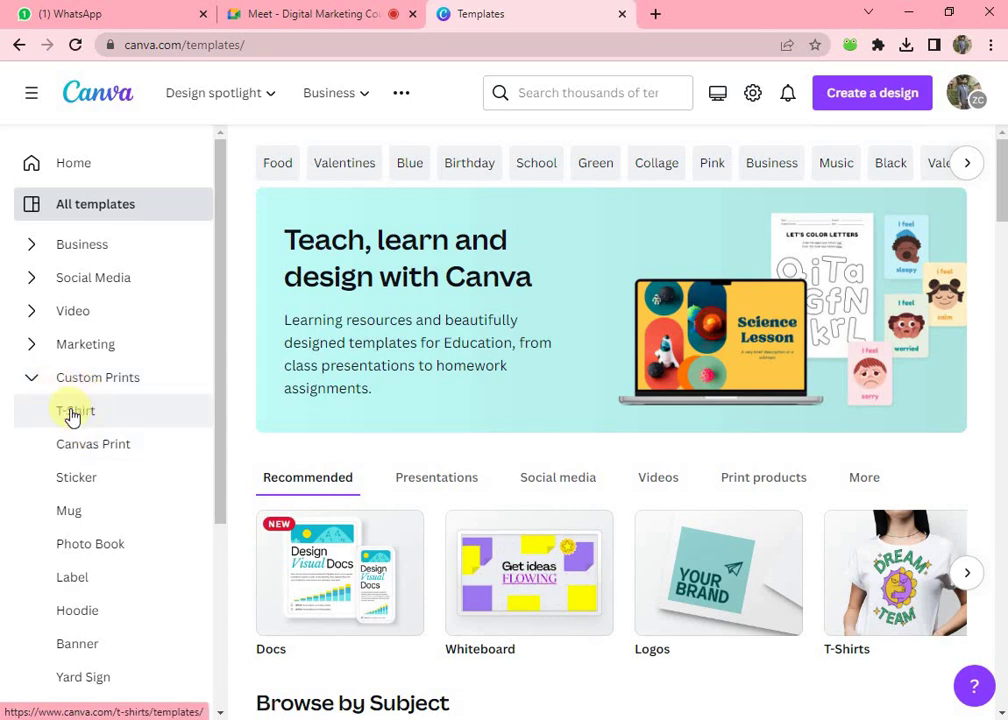
- Open the T-Shirt templates and scroll through designs like Be Nice, Paris 1980 and Basketball
{"action": "left_click", "coordinate": [72, 414]}
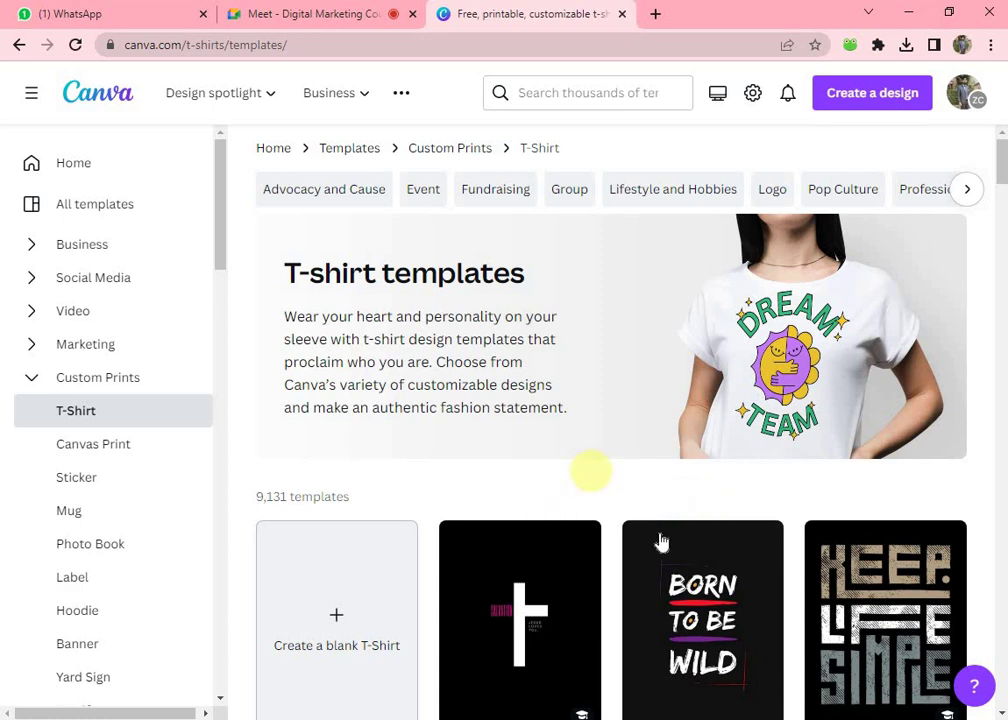
{"action": "scroll", "coordinate": [660, 545], "scroll_direction": "down", "scroll_amount": 4}
{"action": "scroll", "coordinate": [664, 556], "scroll_direction": "up", "scroll_amount": 4}
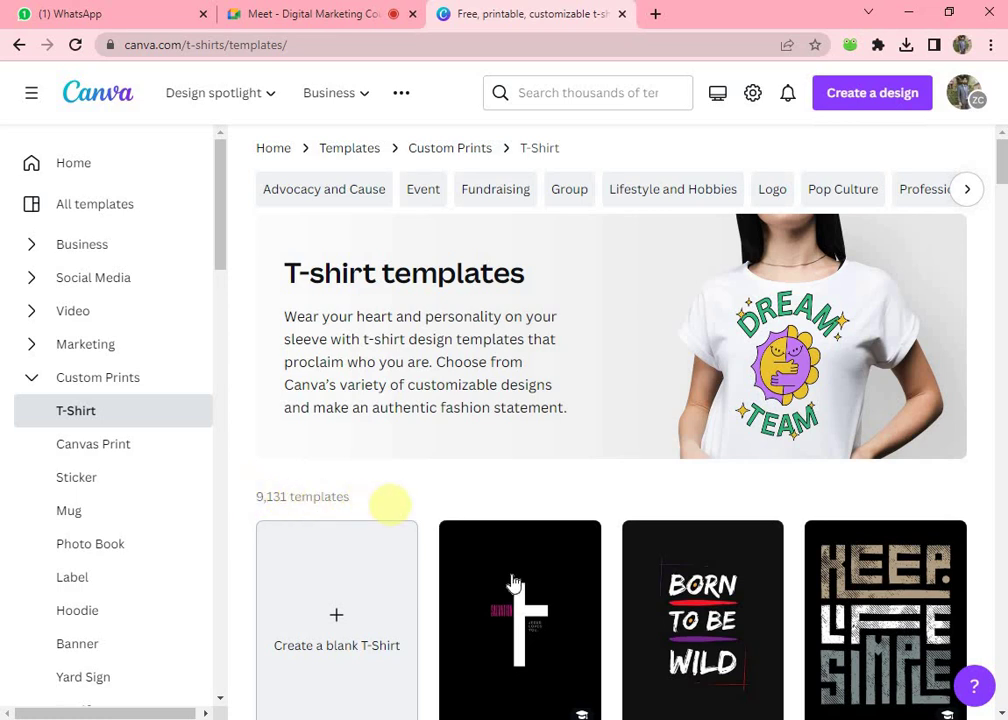
{"action": "scroll", "coordinate": [560, 610], "scroll_direction": "down", "scroll_amount": 5}
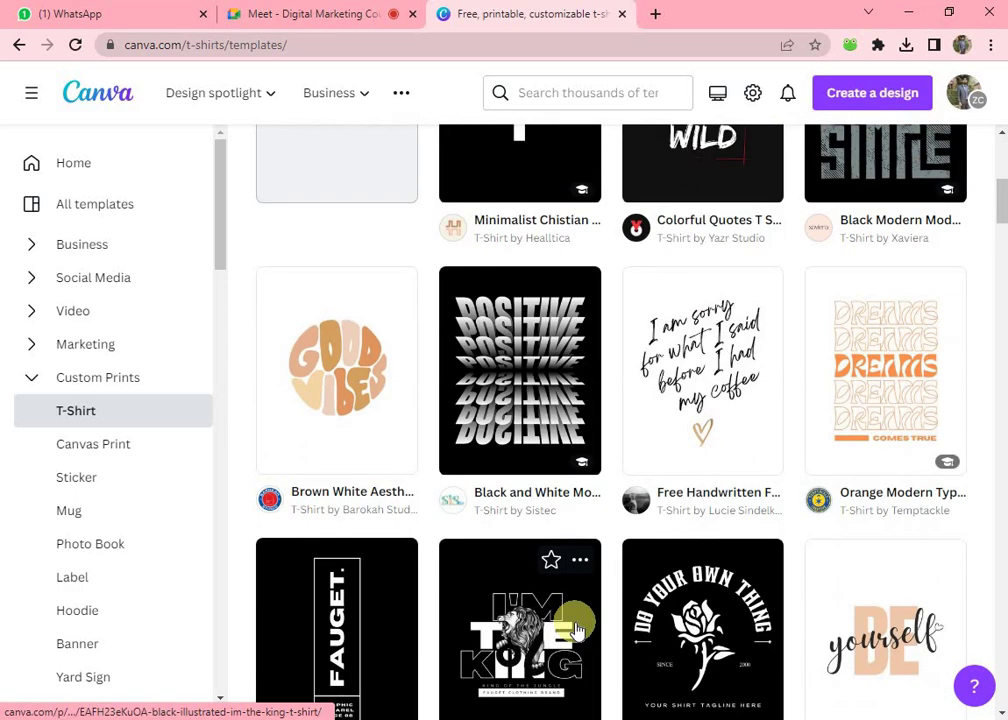
{"action": "scroll", "coordinate": [580, 612], "scroll_direction": "down", "scroll_amount": 2}
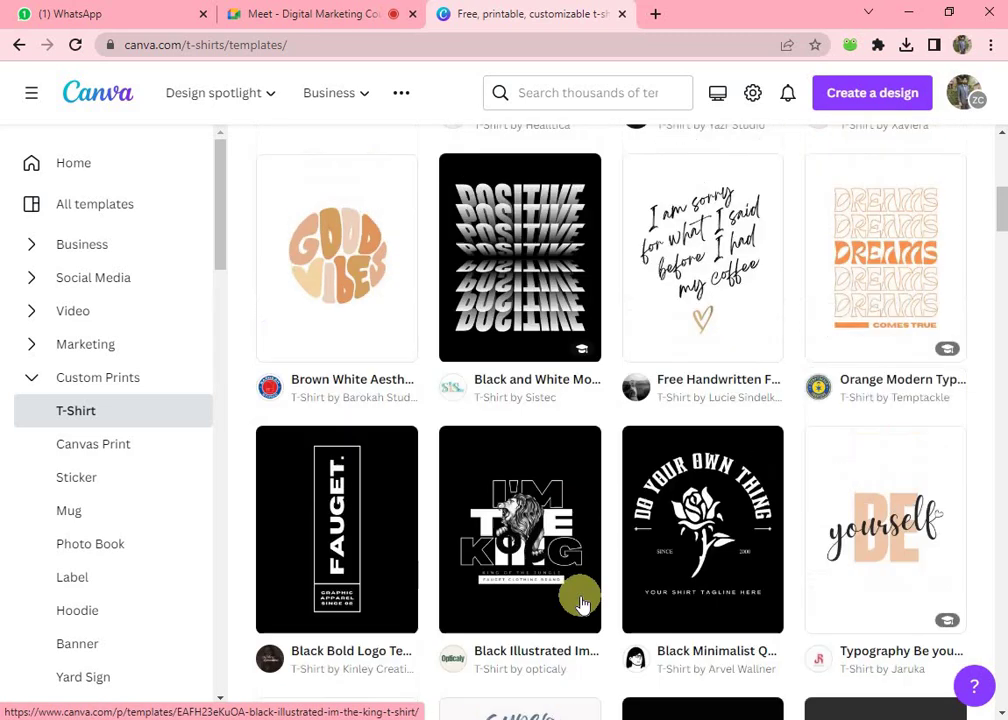
{"action": "scroll", "coordinate": [582, 604], "scroll_direction": "up", "scroll_amount": 3}
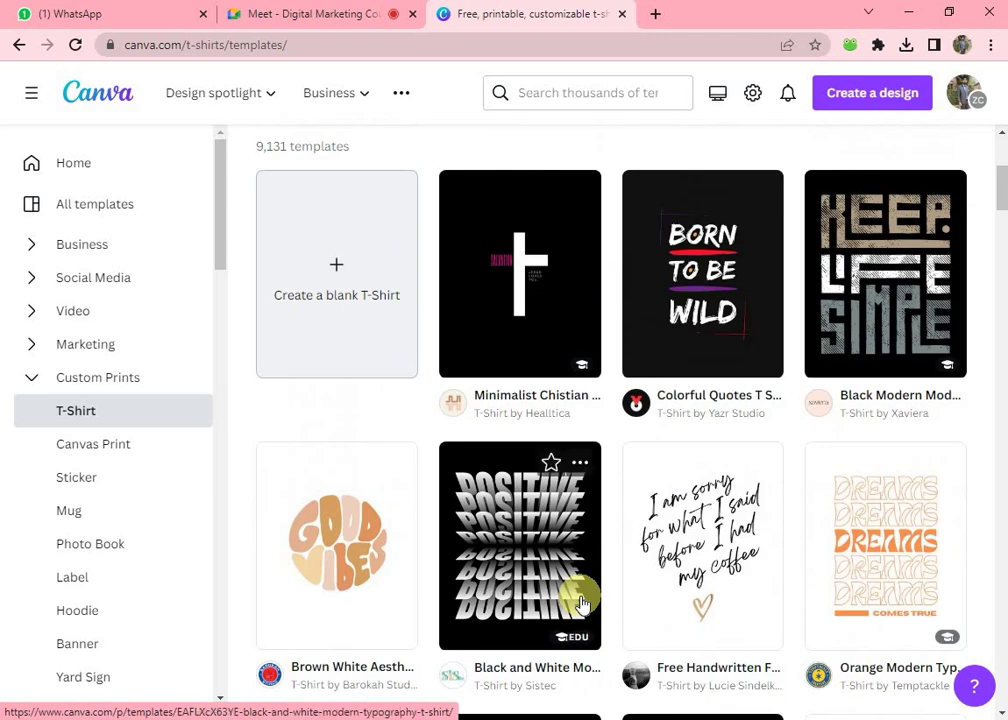
{"action": "scroll", "coordinate": [582, 604], "scroll_direction": "down", "scroll_amount": 5}
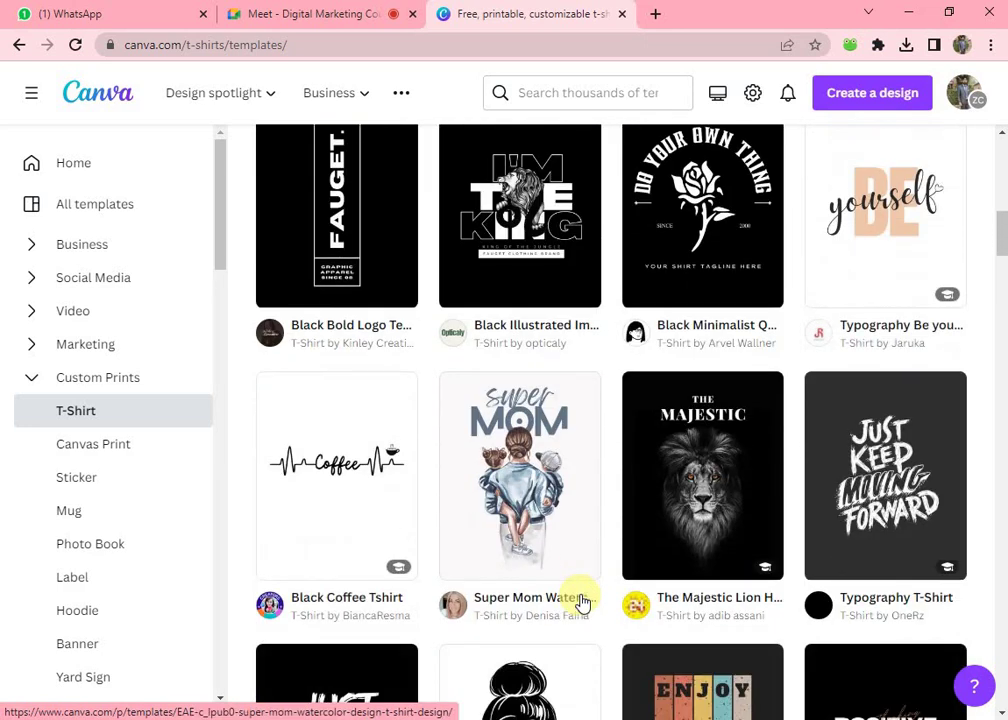
{"action": "scroll", "coordinate": [502, 484], "scroll_direction": "down", "scroll_amount": 1}
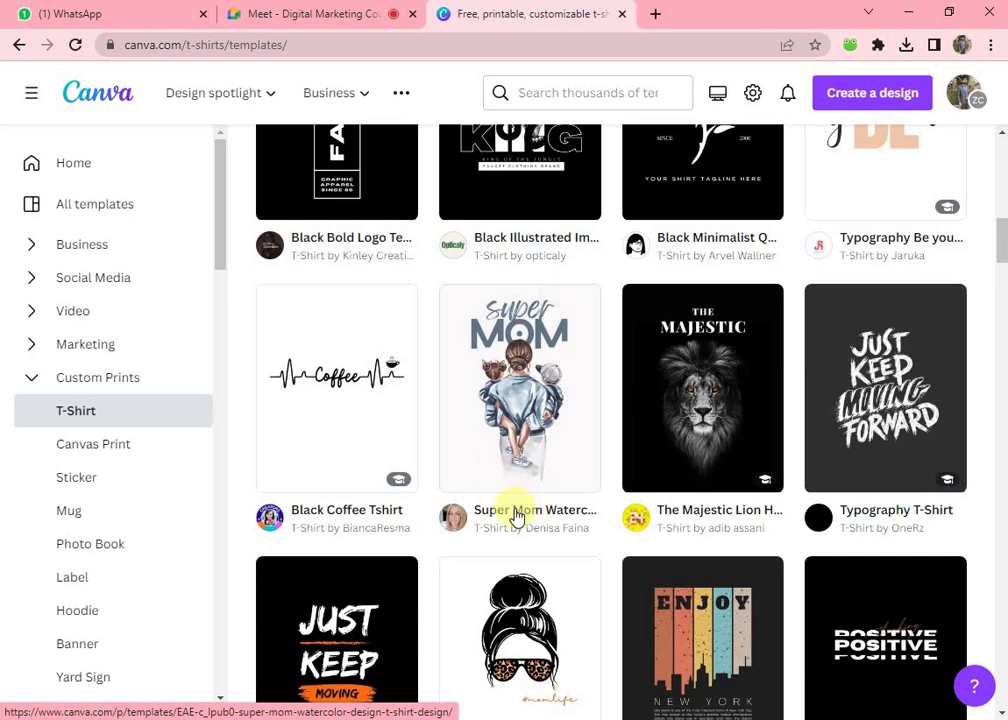
{"action": "scroll", "coordinate": [522, 475], "scroll_direction": "down", "scroll_amount": 5}
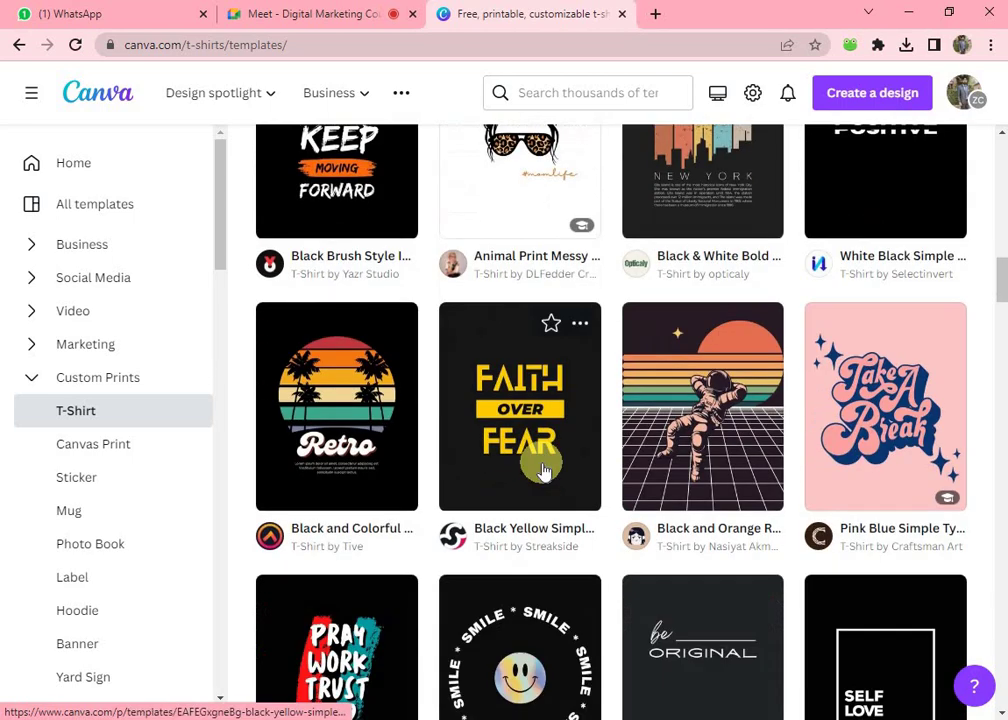
{"action": "scroll", "coordinate": [560, 470], "scroll_direction": "down", "scroll_amount": 3}
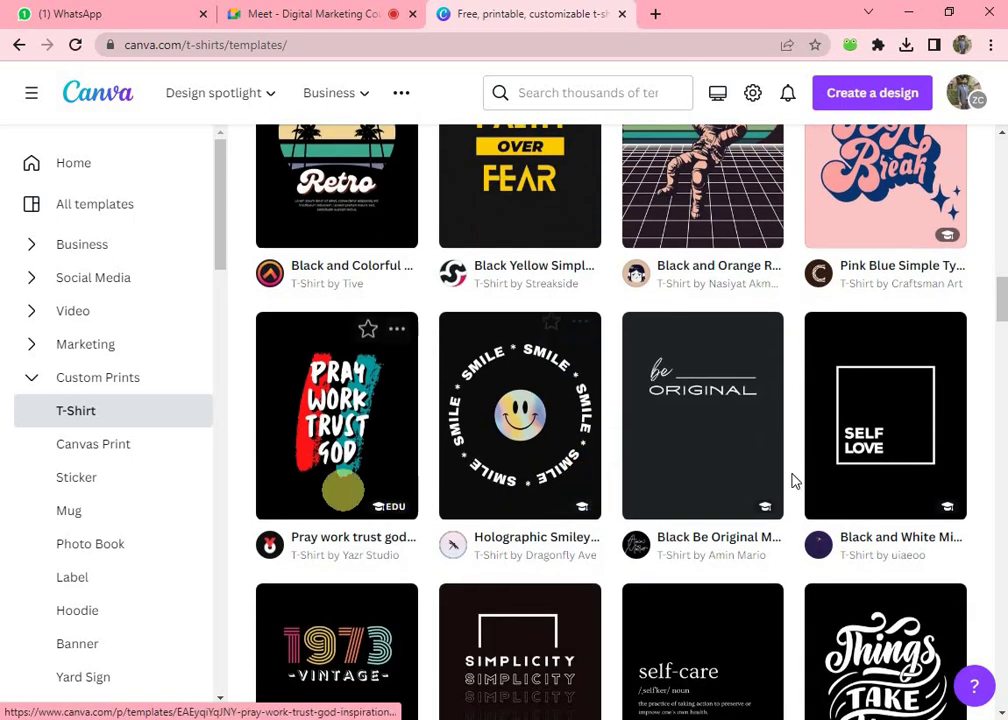
{"action": "scroll", "coordinate": [792, 481], "scroll_direction": "down", "scroll_amount": 5}
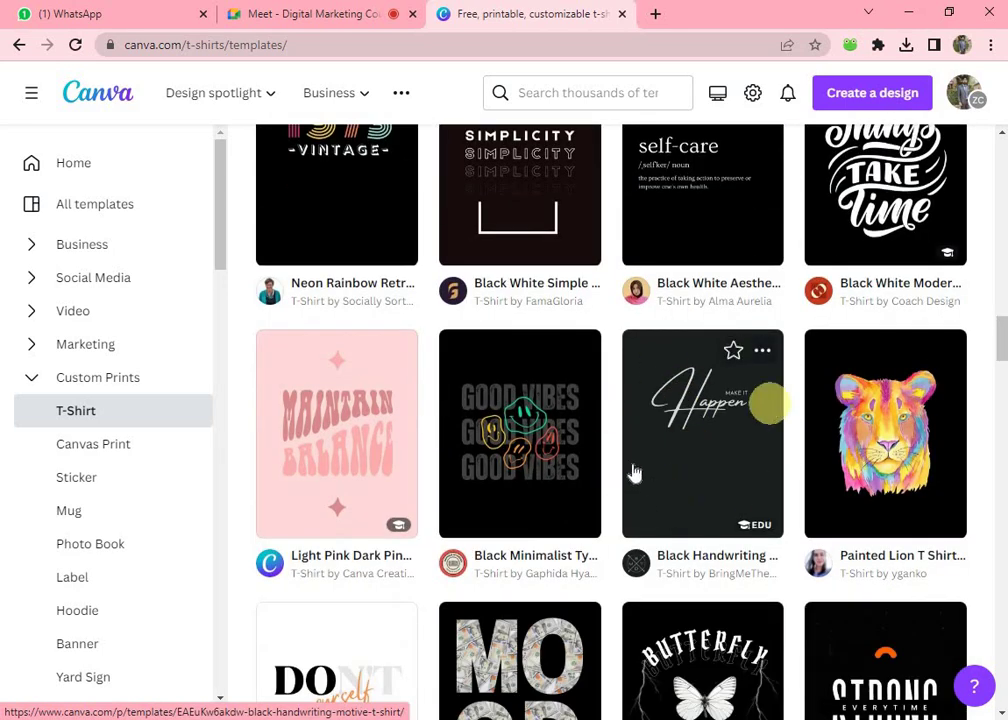
{"action": "scroll", "coordinate": [633, 472], "scroll_direction": "down", "scroll_amount": 10}
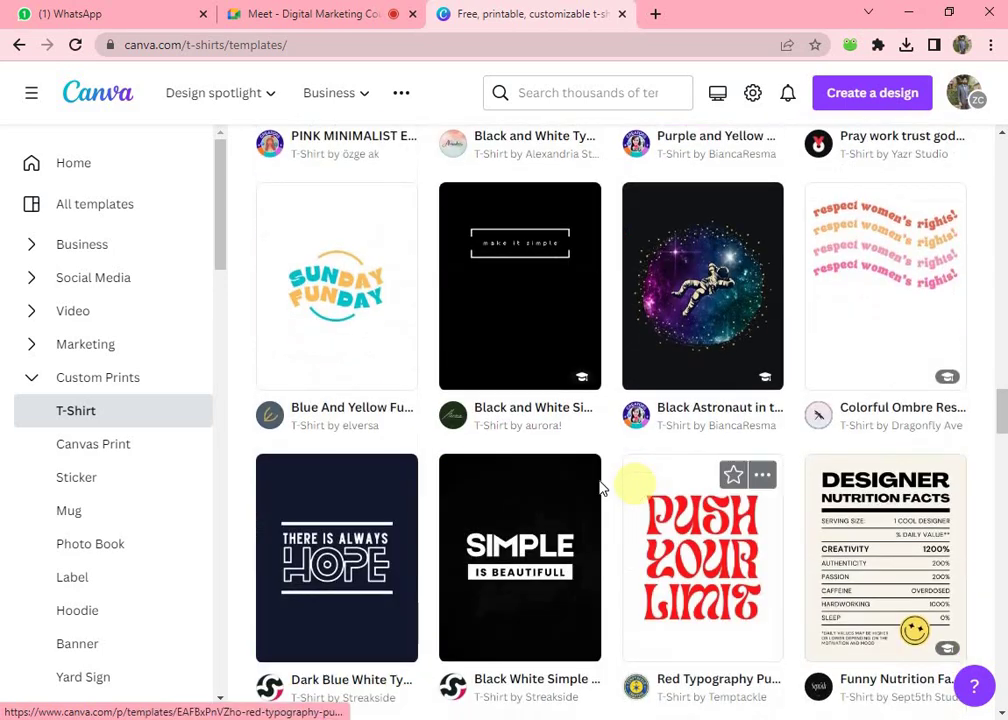
{"action": "scroll", "coordinate": [601, 487], "scroll_direction": "down", "scroll_amount": 2}
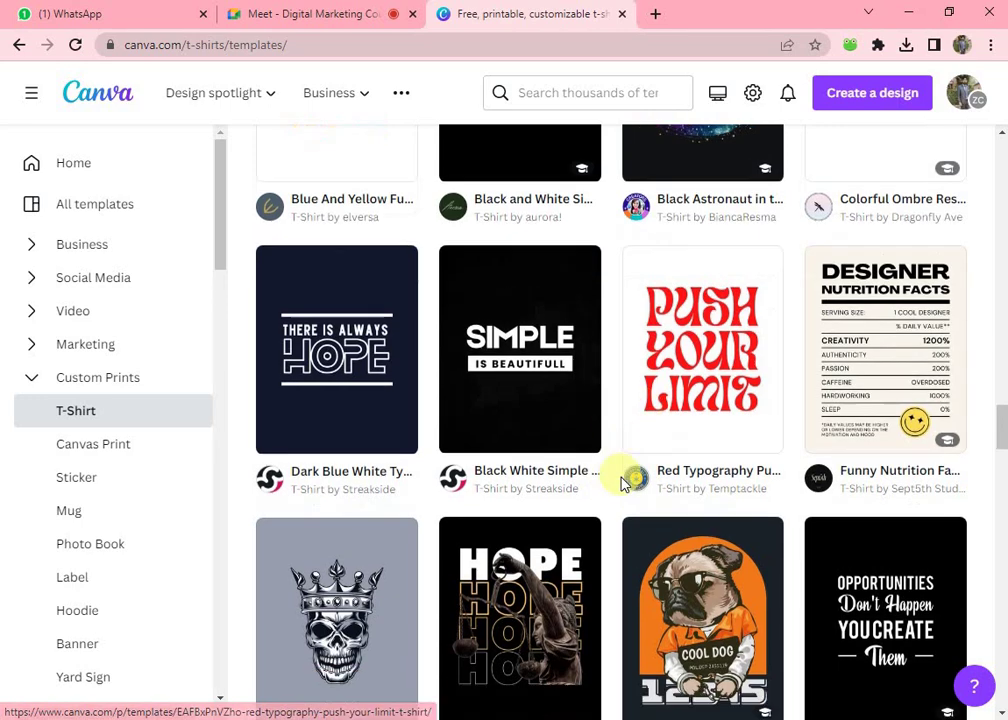
{"action": "scroll", "coordinate": [600, 500], "scroll_direction": "down", "scroll_amount": 4}
{"action": "scroll", "coordinate": [531, 480], "scroll_direction": "down", "scroll_amount": 3}
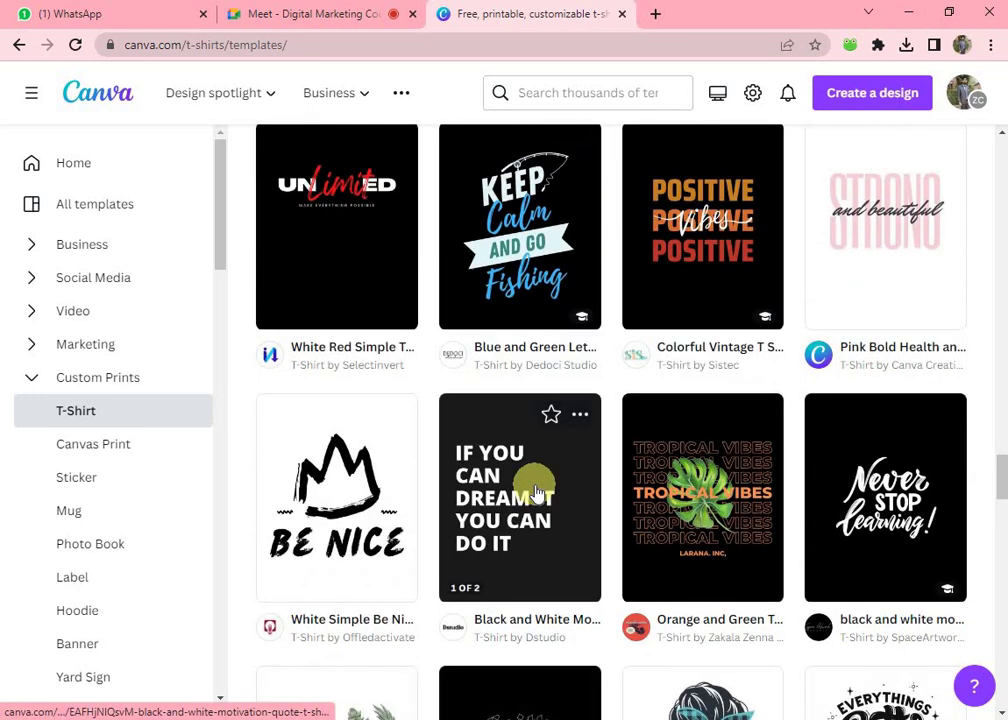
{"action": "scroll", "coordinate": [535, 492], "scroll_direction": "down", "scroll_amount": 4}
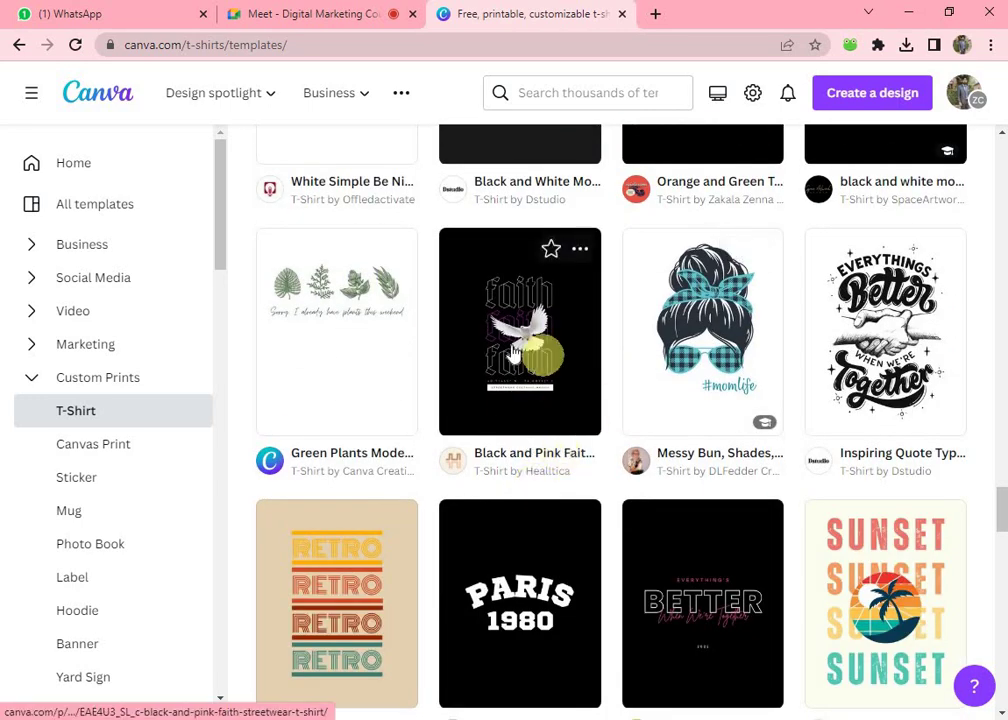
{"action": "scroll", "coordinate": [513, 347], "scroll_direction": "down", "scroll_amount": 4}
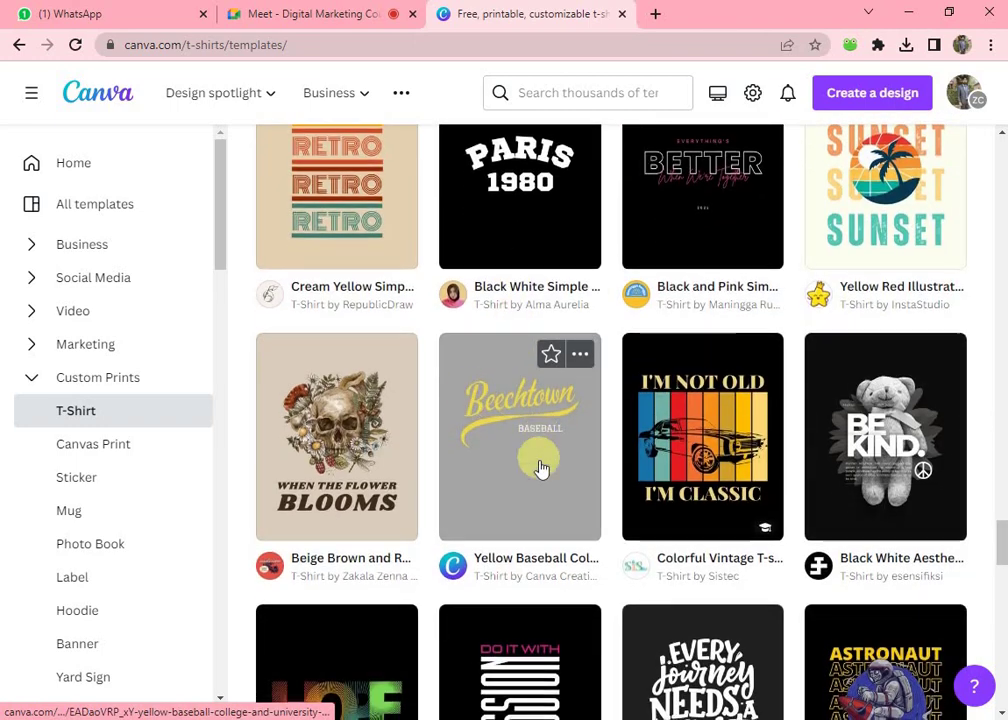
{"action": "scroll", "coordinate": [538, 465], "scroll_direction": "down", "scroll_amount": 3}
{"action": "scroll", "coordinate": [592, 460], "scroll_direction": "down", "scroll_amount": 3}
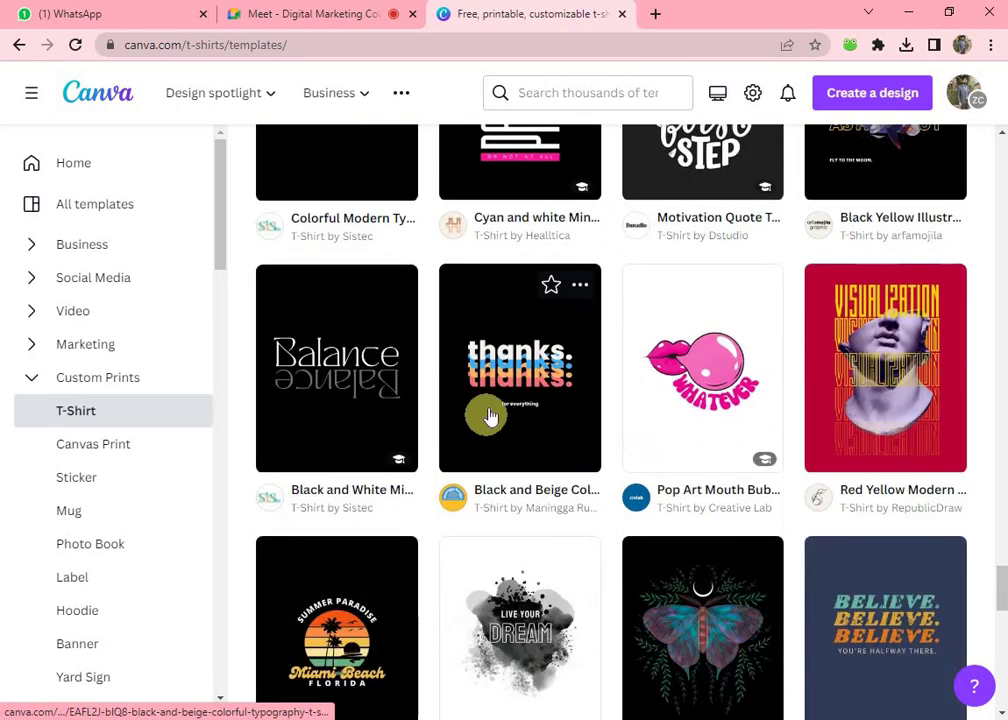
{"action": "scroll", "coordinate": [487, 414], "scroll_direction": "down", "scroll_amount": 3}
{"action": "scroll", "coordinate": [495, 420], "scroll_direction": "down", "scroll_amount": 2}
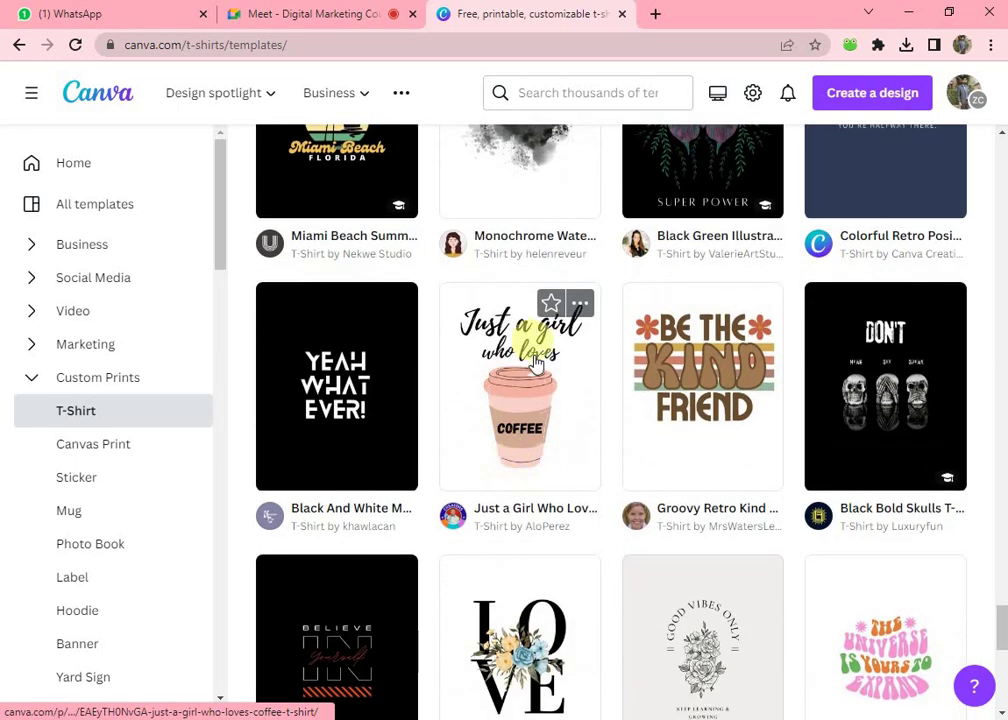
{"action": "scroll", "coordinate": [516, 462], "scroll_direction": "down", "scroll_amount": 4}
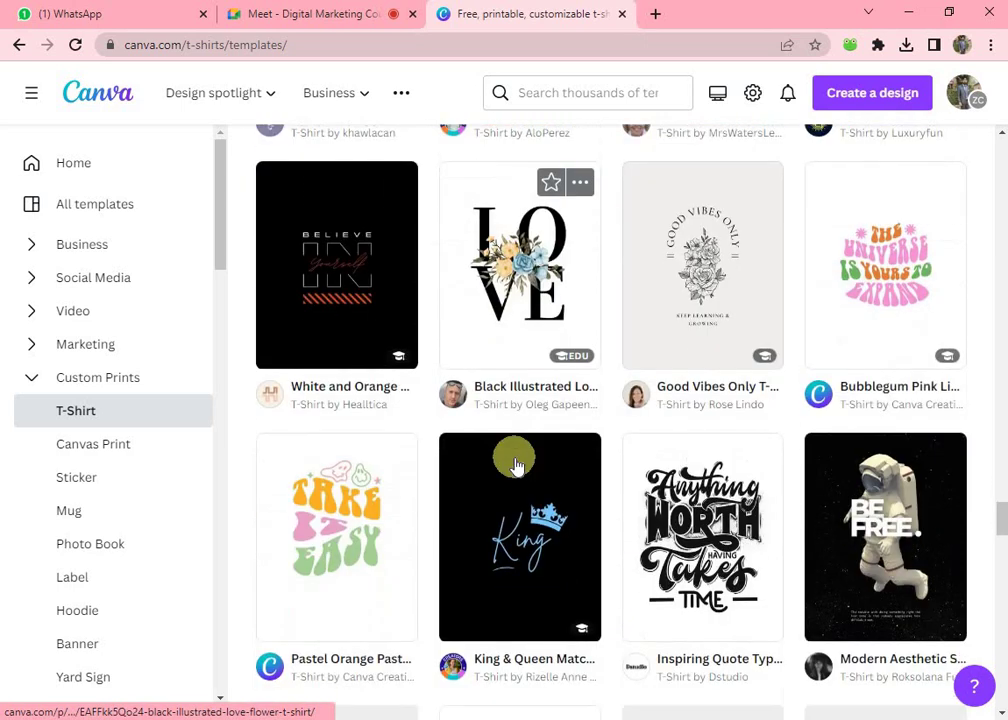
{"action": "scroll", "coordinate": [561, 482], "scroll_direction": "down", "scroll_amount": 3}
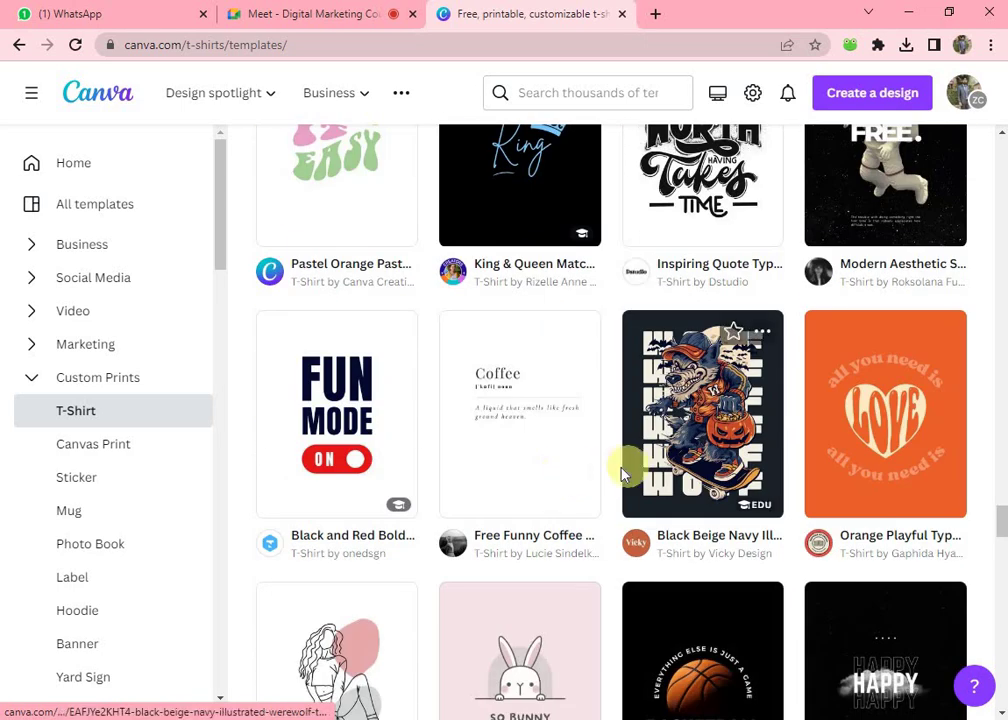
{"action": "scroll", "coordinate": [701, 503], "scroll_direction": "down", "scroll_amount": 2}
{"action": "scroll", "coordinate": [701, 503], "scroll_direction": "down", "scroll_amount": 1}
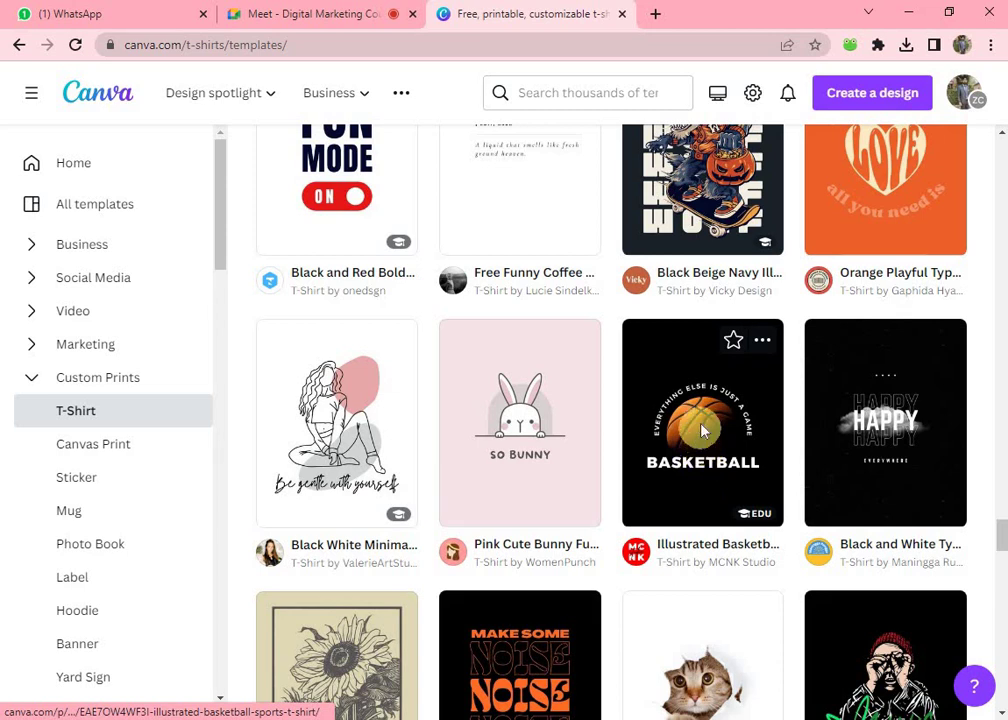
- Customize the Illustrated Basketball T-Shirt template, admitting a waiting Meet participant meanwhile
{"action": "left_click", "coordinate": [702, 428]}
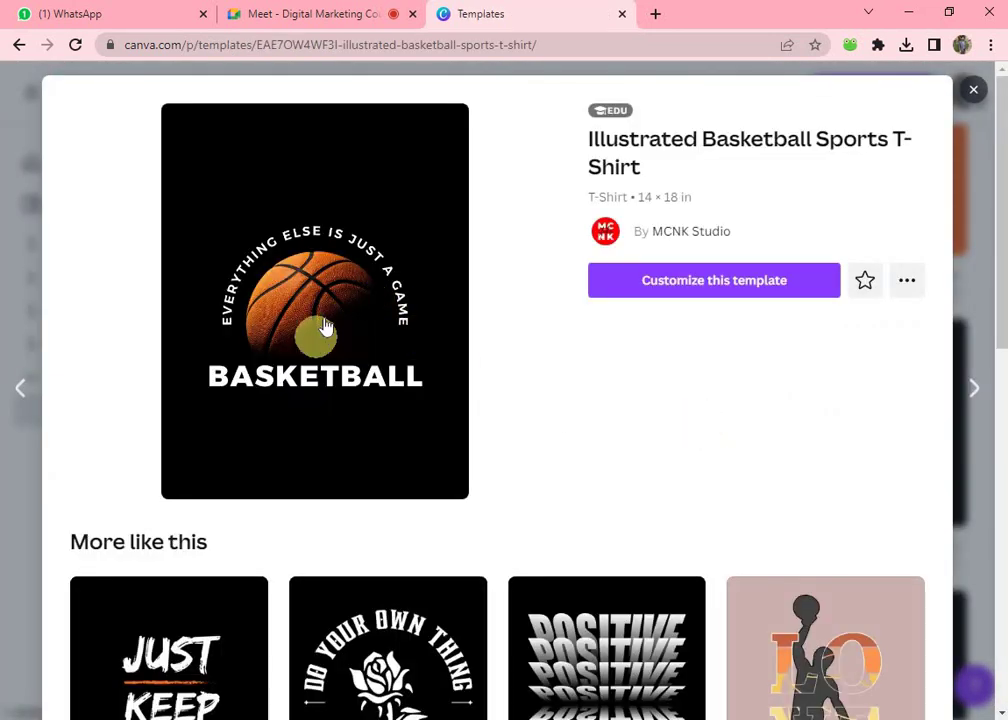
{"action": "left_click", "coordinate": [637, 292]}
{"action": "left_click", "coordinate": [245, 14]}
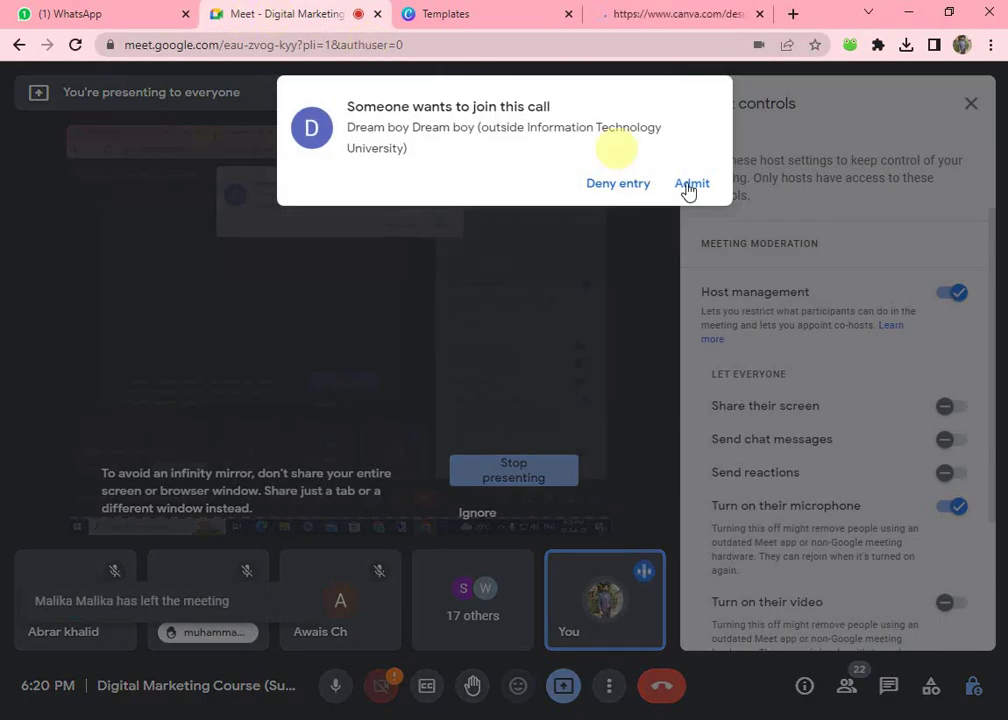
{"action": "left_click", "coordinate": [685, 184]}
{"action": "left_click", "coordinate": [666, 18]}
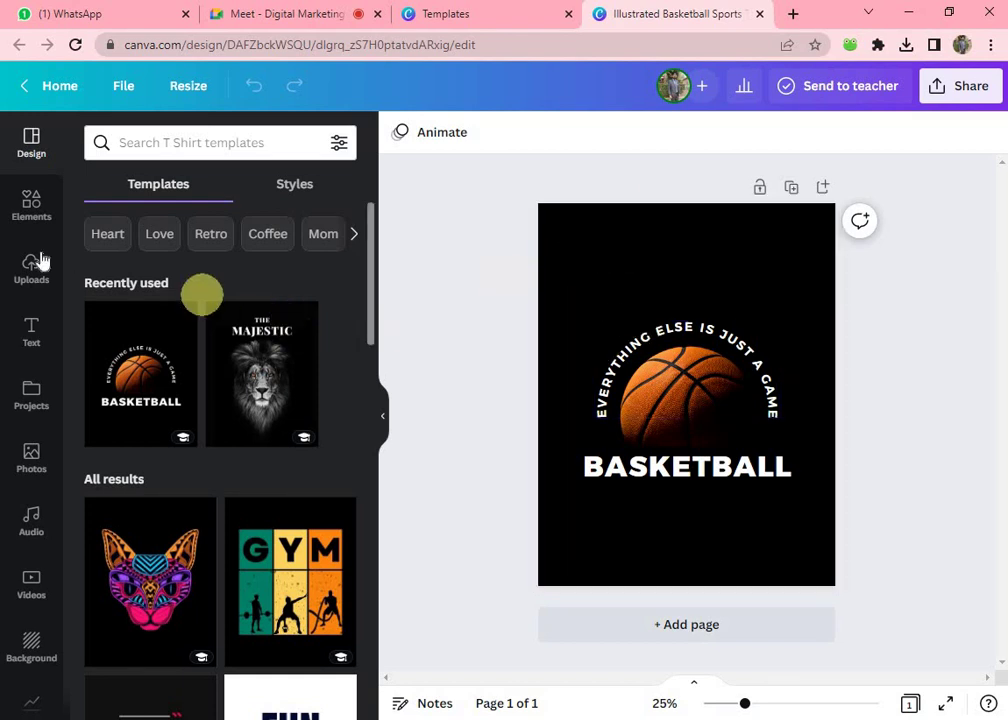
- Search Elements for 't shirt' and add the blue T-shirt graphic to the basketball design
{"action": "left_click", "coordinate": [30, 215]}
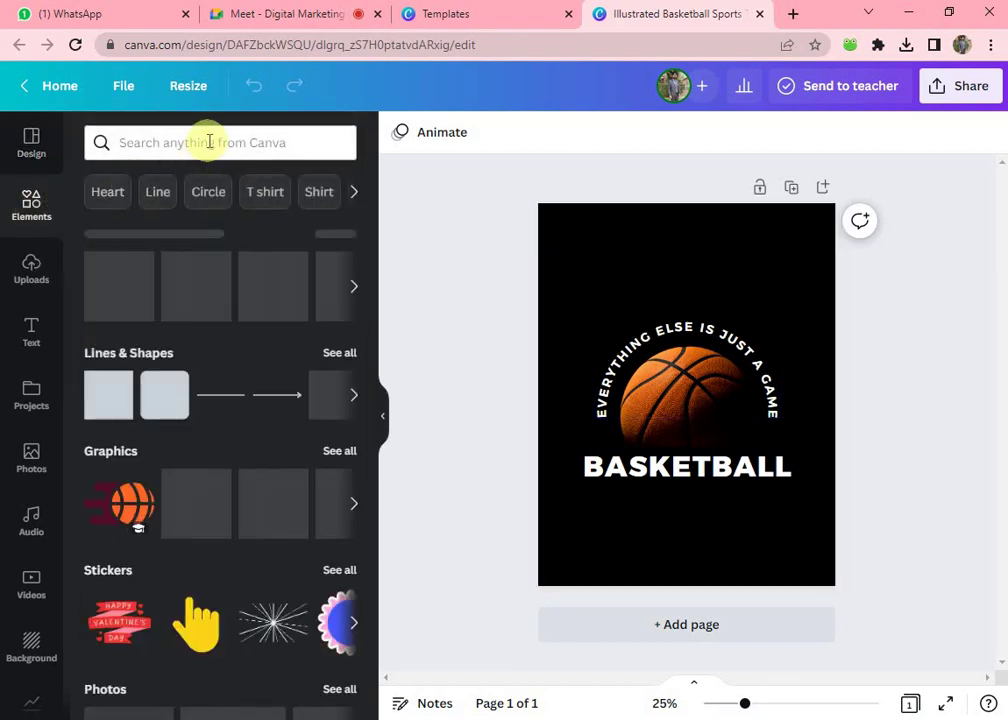
{"action": "left_click", "coordinate": [209, 142]}
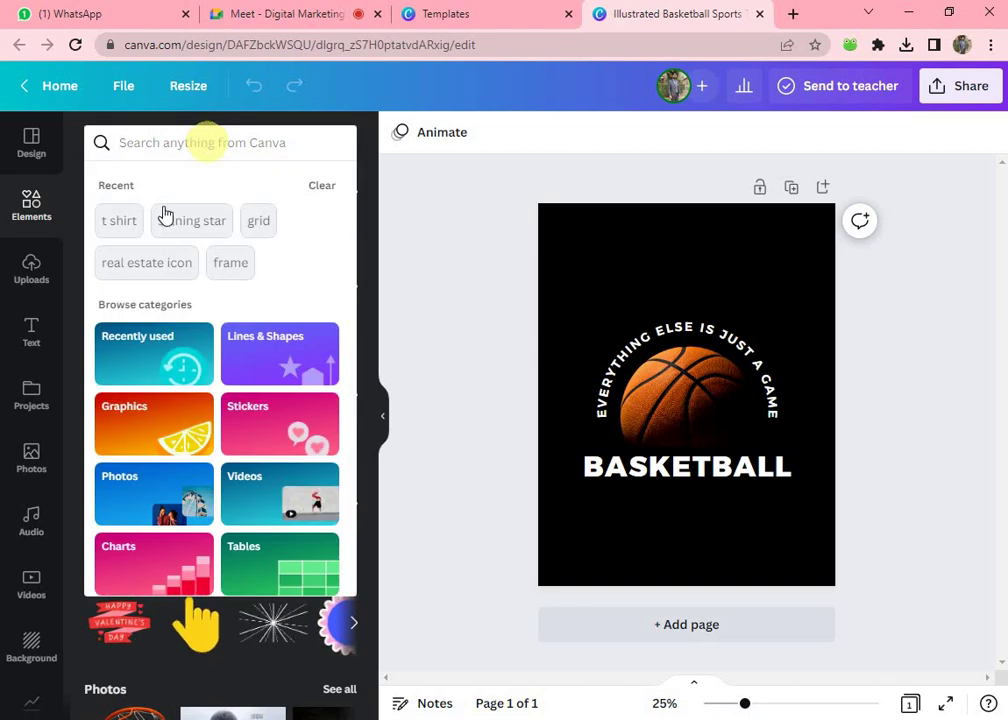
{"action": "left_click", "coordinate": [119, 218]}
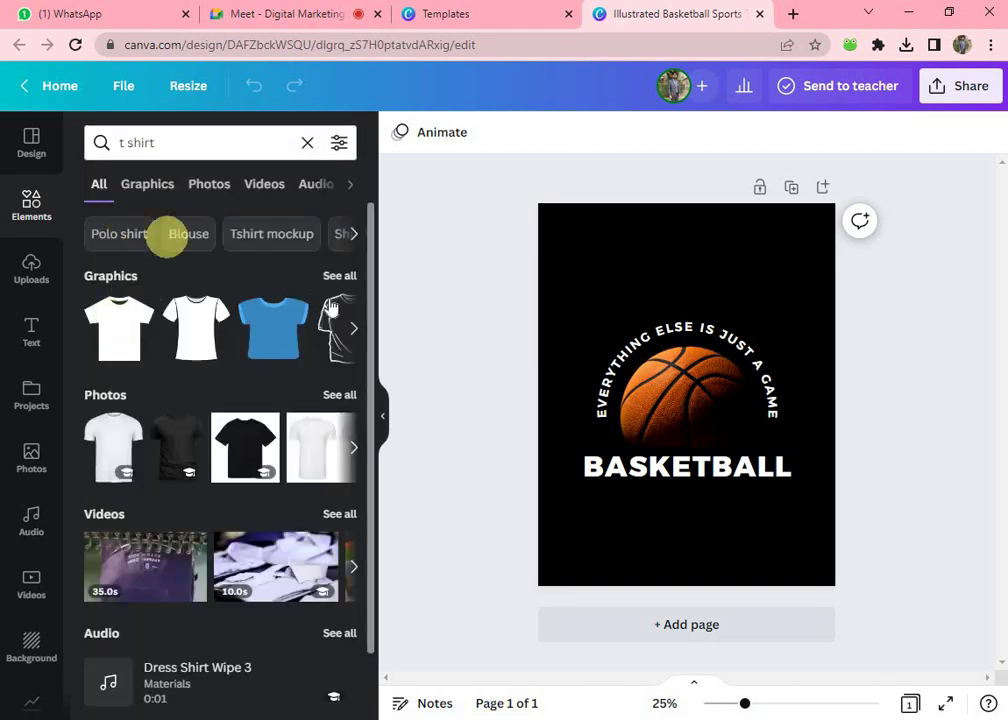
{"action": "left_click", "coordinate": [341, 281]}
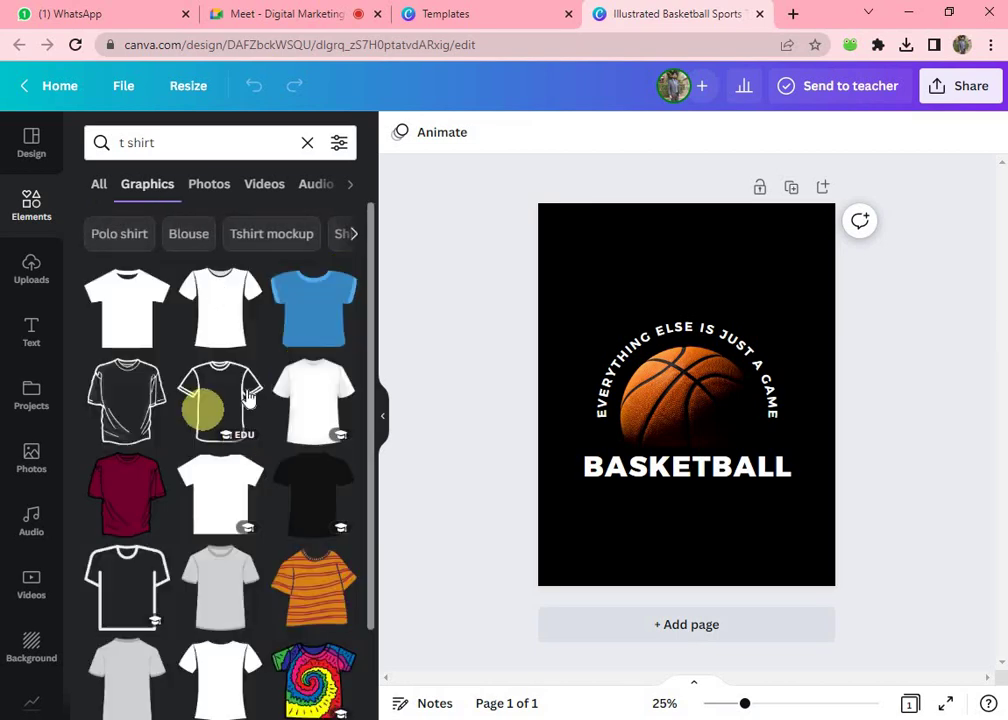
{"action": "scroll", "coordinate": [200, 450], "scroll_direction": "down", "scroll_amount": 2}
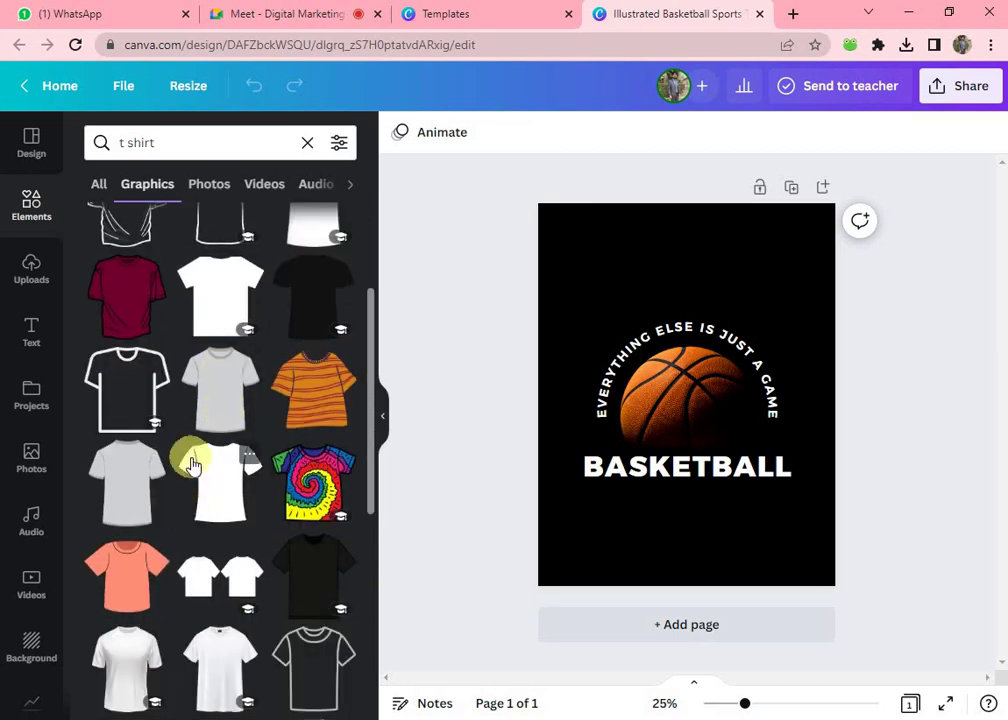
{"action": "scroll", "coordinate": [200, 470], "scroll_direction": "up", "scroll_amount": 2}
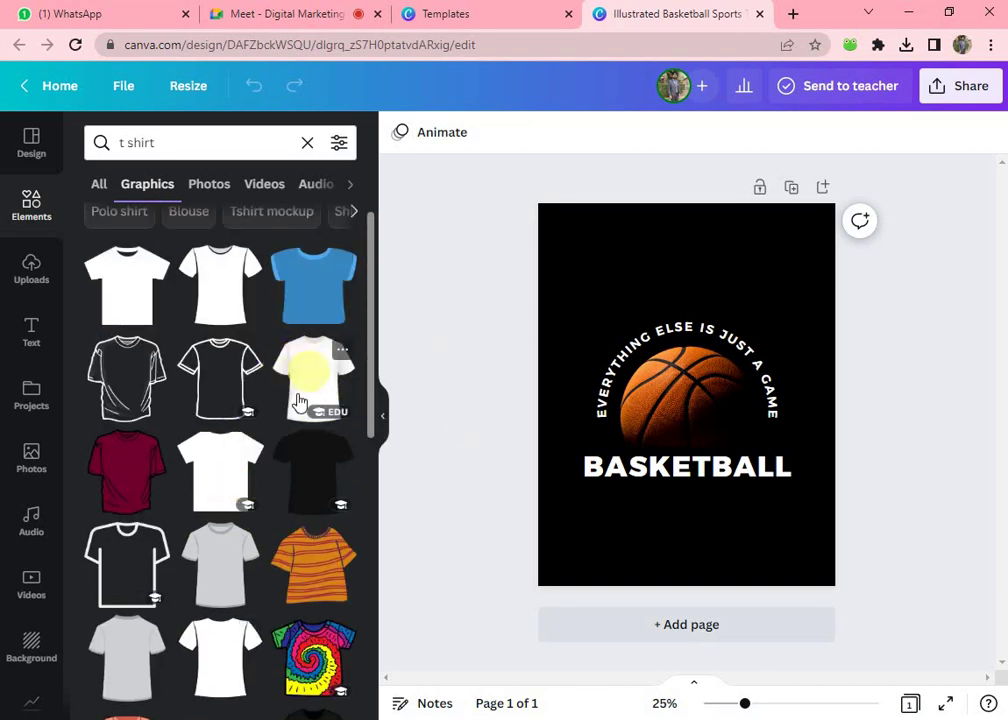
{"action": "left_click", "coordinate": [313, 305]}
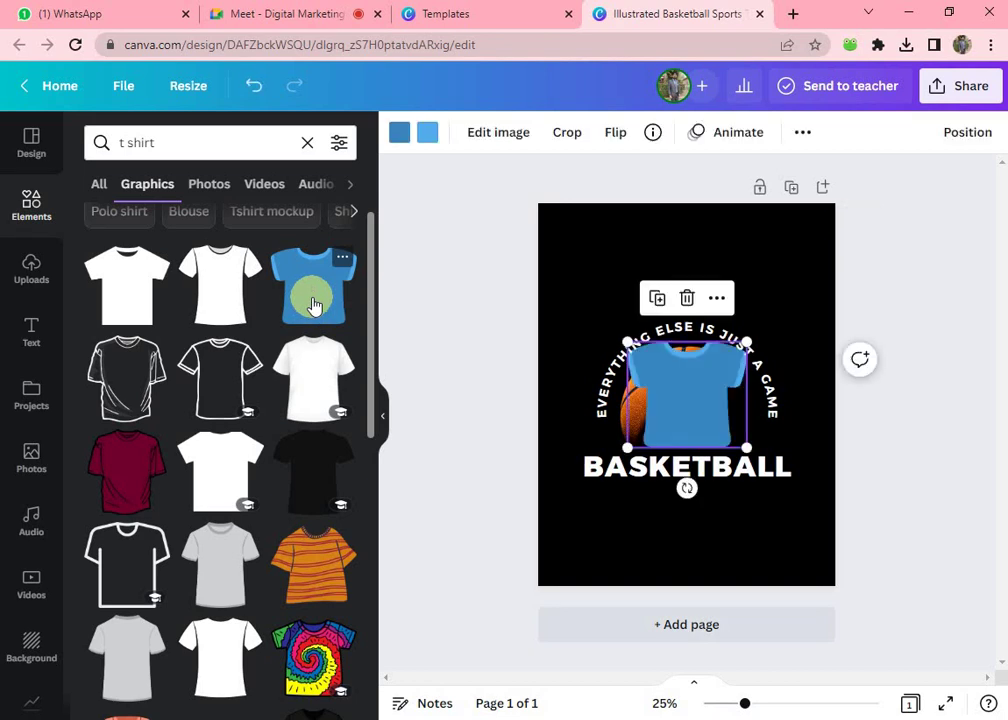
{"action": "left_click", "coordinate": [693, 410]}
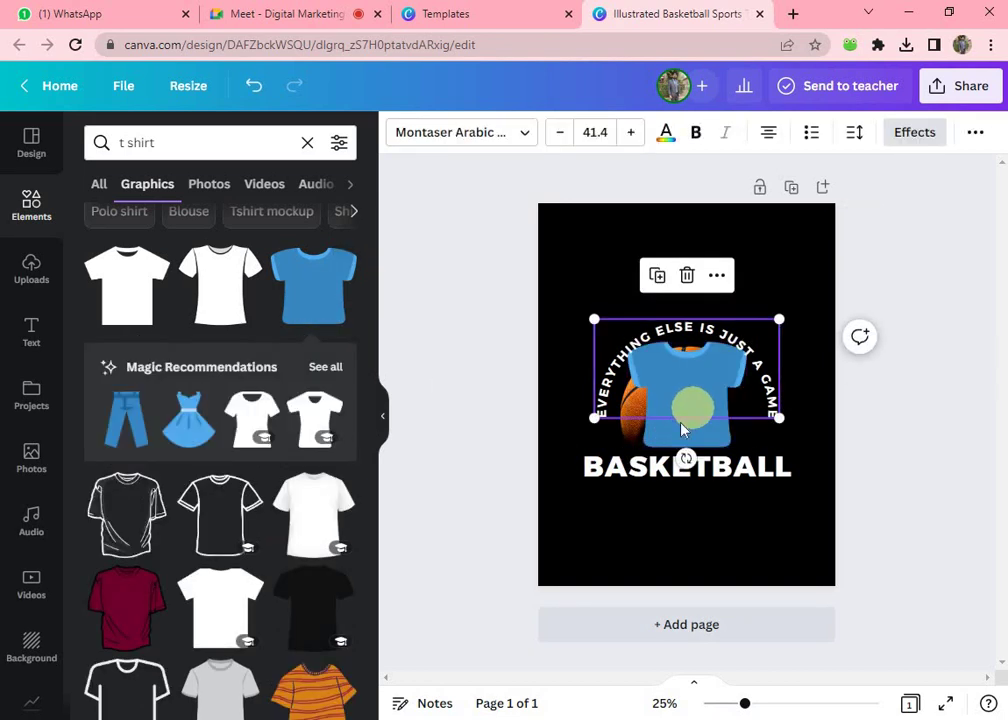
- Enlarge the blue T-shirt graphic so it covers the whole page
{"action": "left_click", "coordinate": [685, 437]}
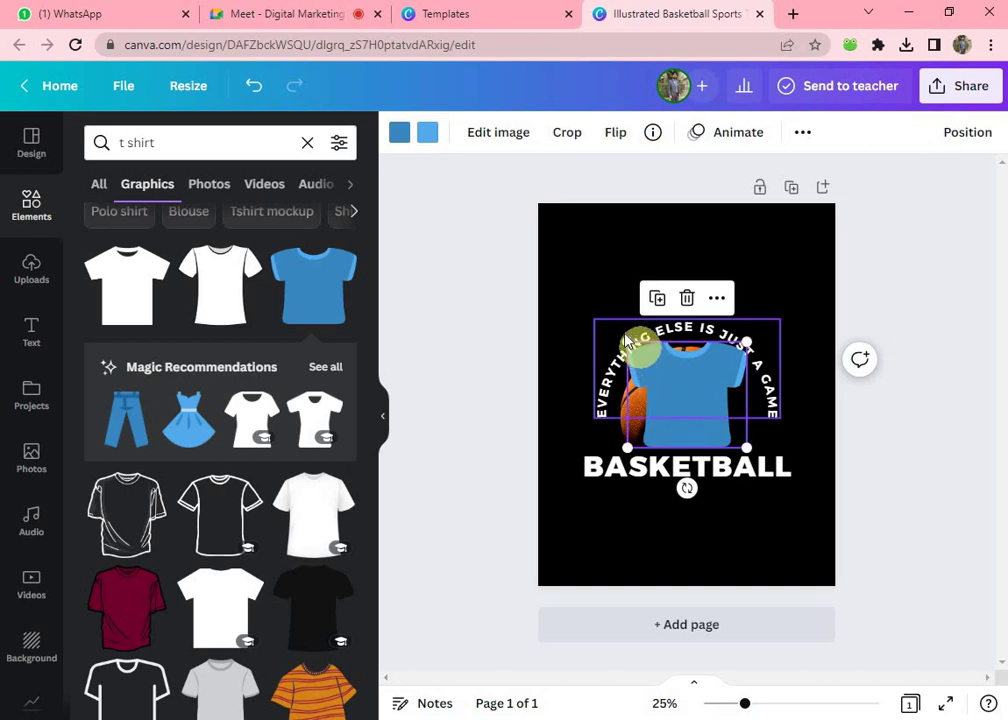
{"action": "left_click_drag", "start_coordinate": [627, 343], "coordinate": [589, 135]}
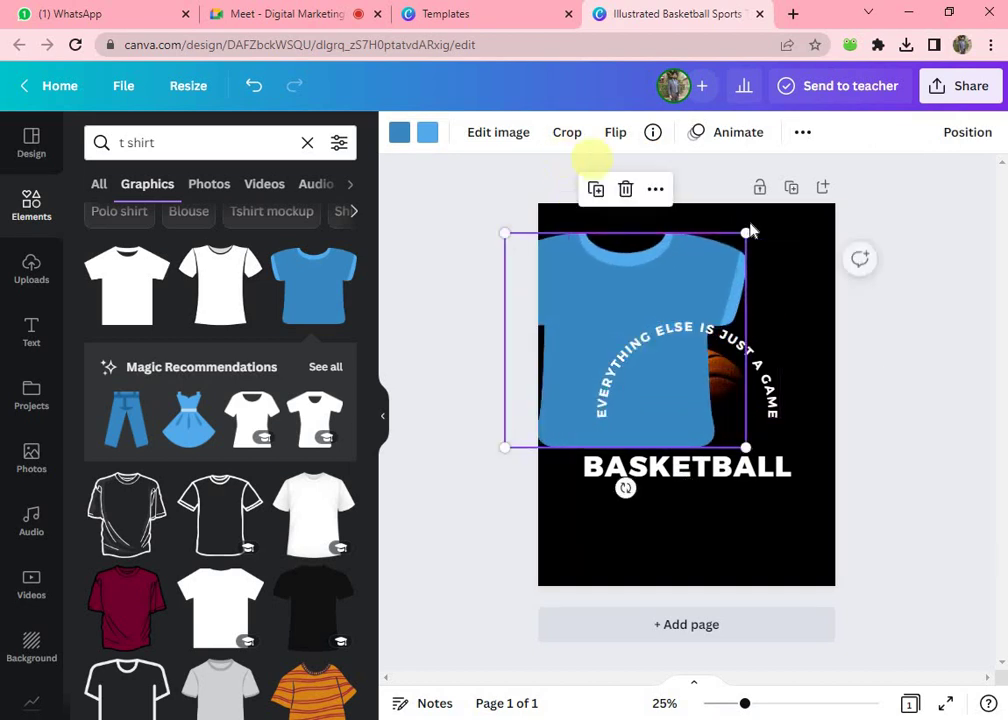
{"action": "left_click_drag", "start_coordinate": [748, 232], "coordinate": [792, 194]}
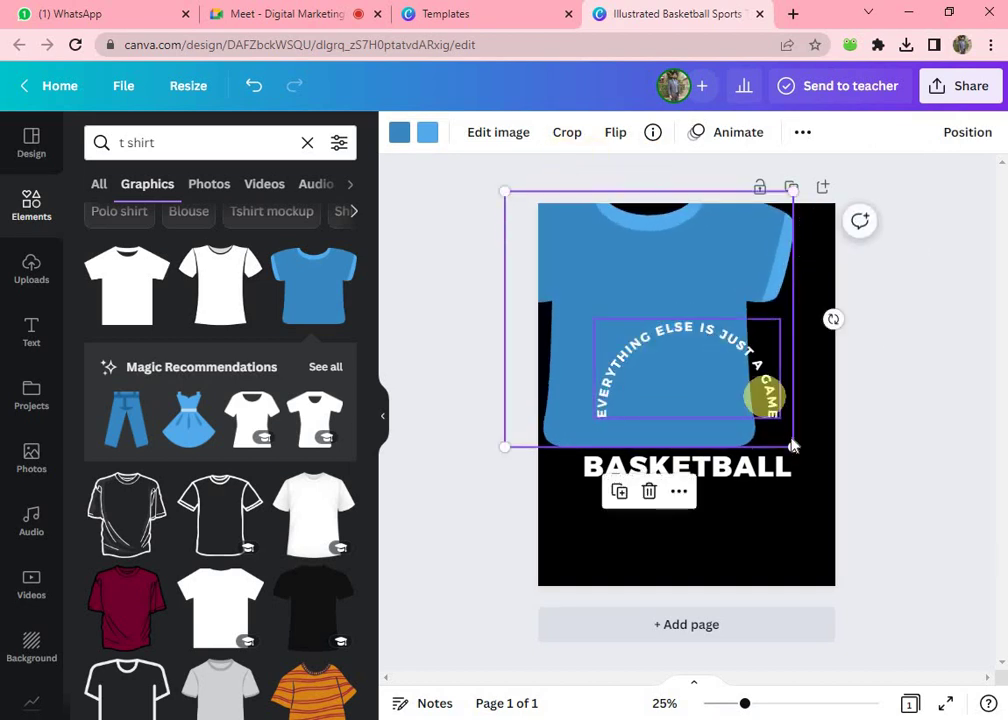
{"action": "left_click_drag", "start_coordinate": [797, 450], "coordinate": [876, 662]}
{"action": "left_click_drag", "start_coordinate": [778, 530], "coordinate": [729, 542]}
- Send the T-shirt to back and nudge the curved slogan text upward
{"action": "right_click", "coordinate": [727, 540]}
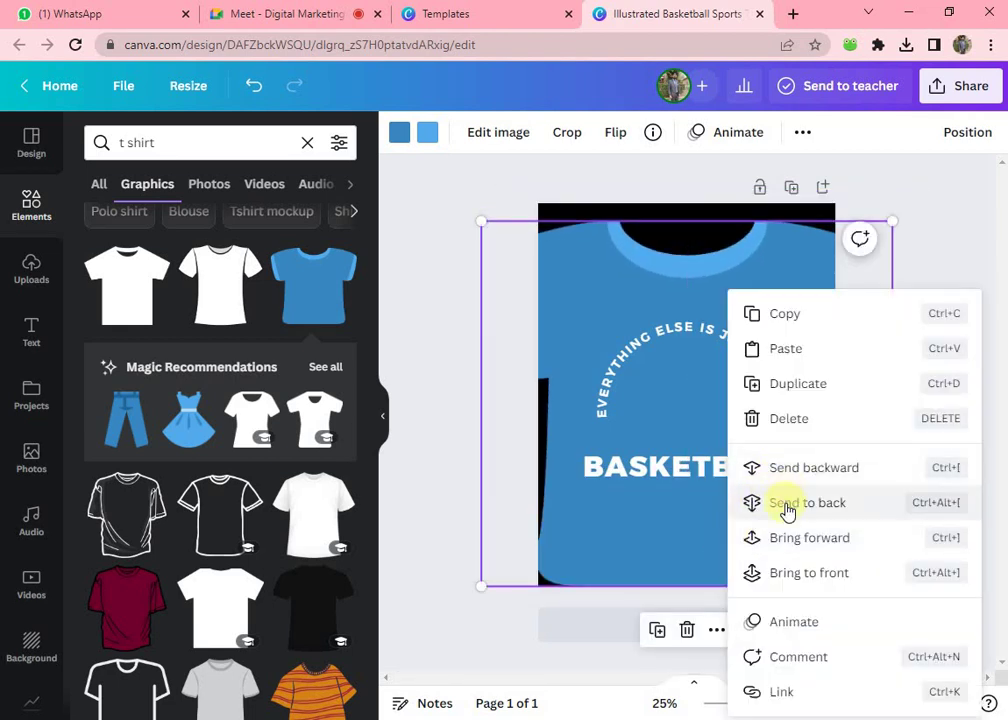
{"action": "left_click", "coordinate": [785, 505]}
{"action": "left_click_drag", "start_coordinate": [680, 407], "coordinate": [686, 384]}
{"action": "left_click", "coordinate": [707, 427]}
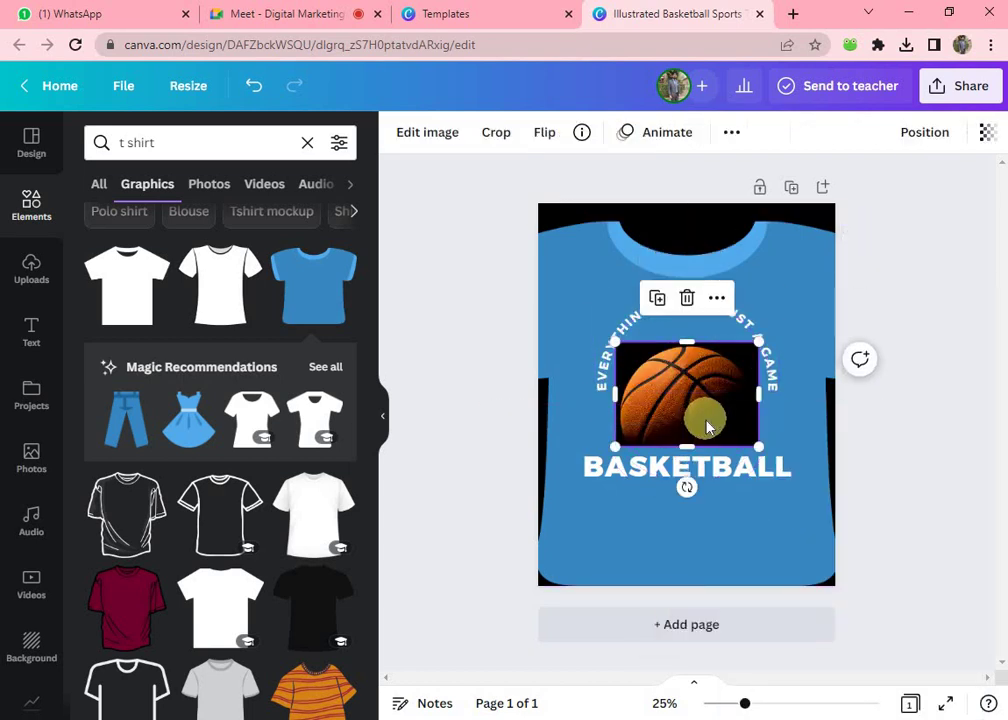
{"action": "left_click", "coordinate": [714, 474]}
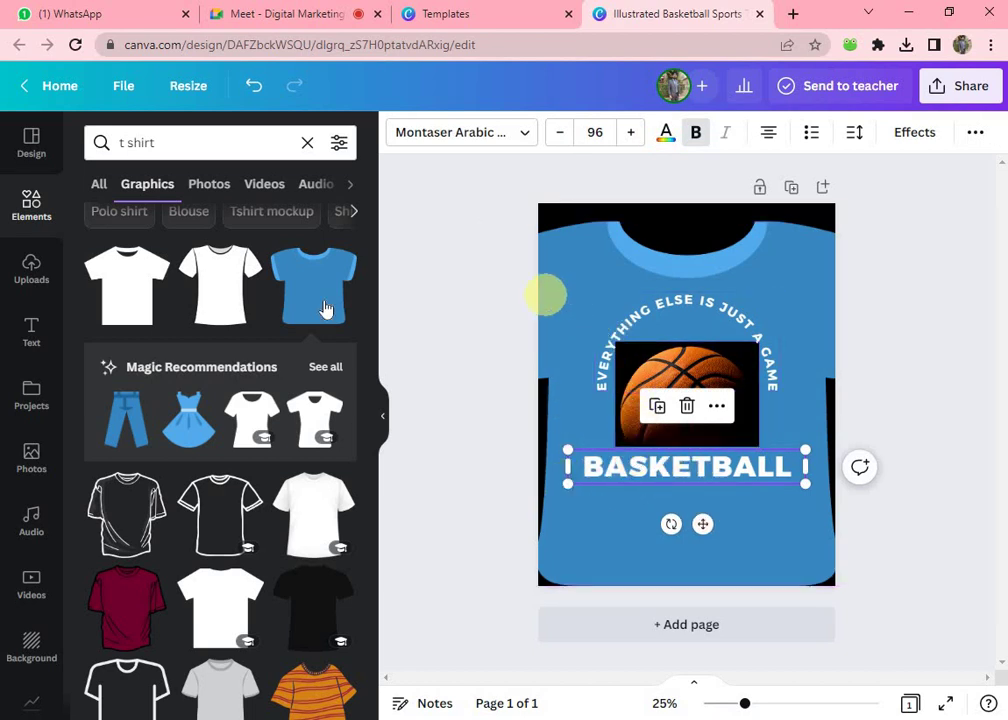
- Add a second page and apply the Love Yourself template to it
{"action": "left_click", "coordinate": [24, 143]}
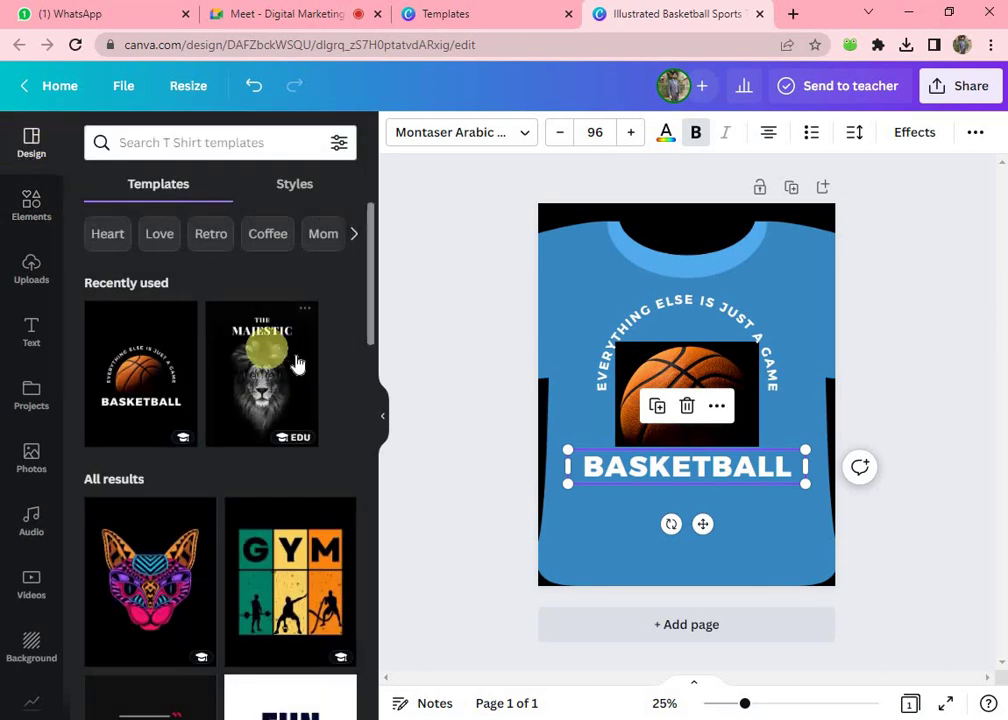
{"action": "scroll", "coordinate": [296, 363], "scroll_direction": "down", "scroll_amount": 5}
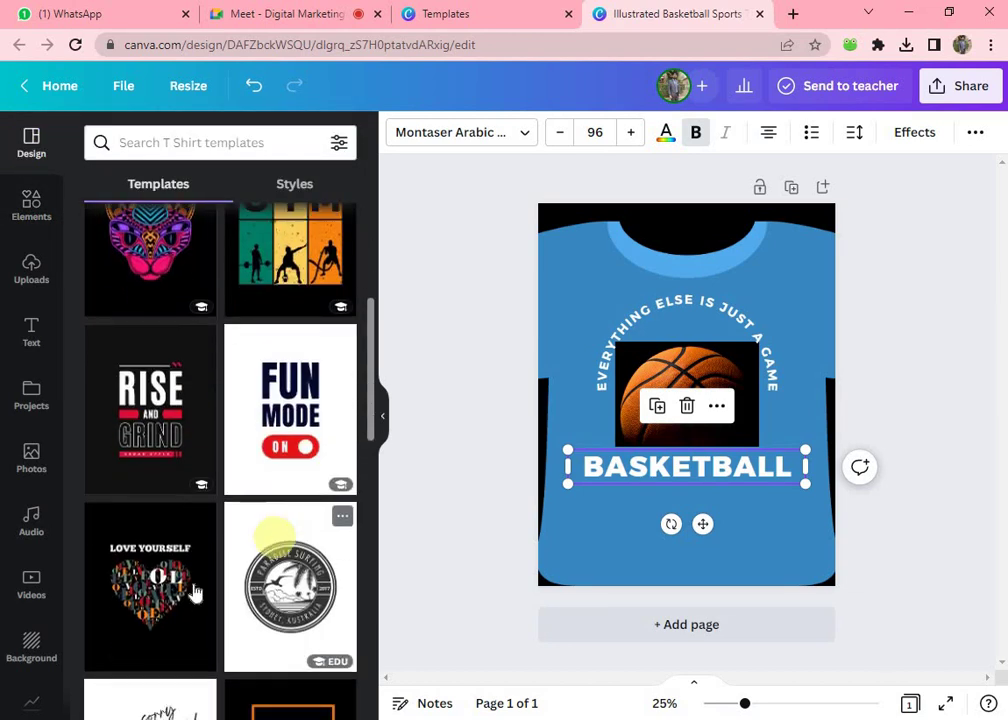
{"action": "left_click", "coordinate": [630, 634]}
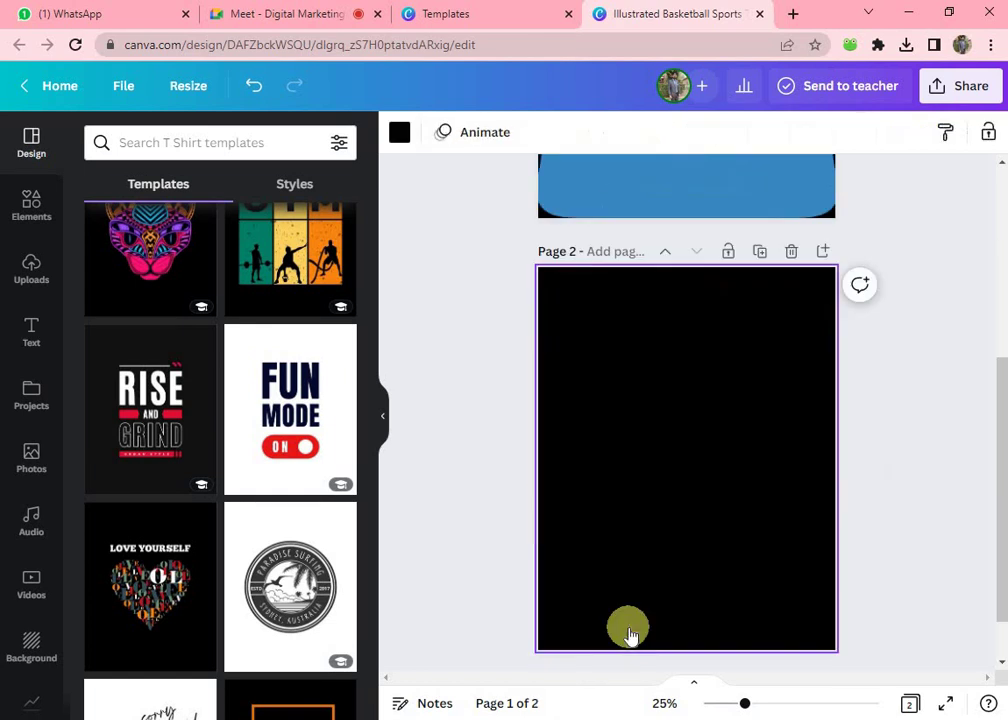
{"action": "left_click", "coordinate": [180, 588]}
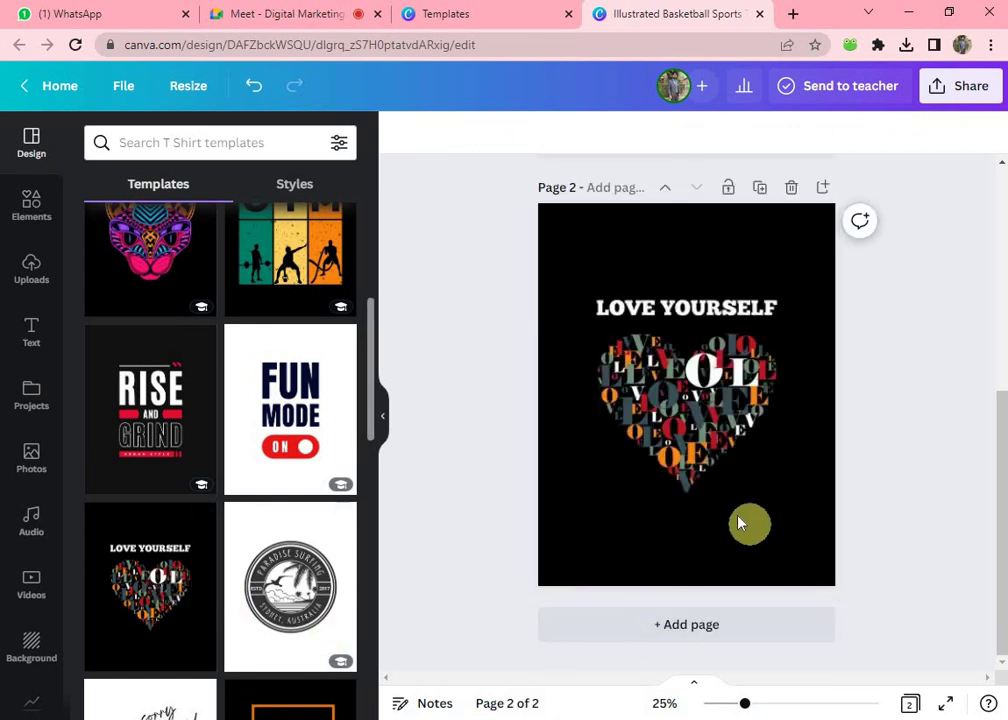
- Move the Love Yourself heart onto page 1 and shrink it into the shirt's top-left
{"action": "left_click_drag", "start_coordinate": [733, 513], "coordinate": [733, 440]}
{"action": "left_click_drag", "start_coordinate": [667, 360], "coordinate": [632, 313]}
{"action": "left_click_drag", "start_coordinate": [706, 394], "coordinate": [615, 292]}
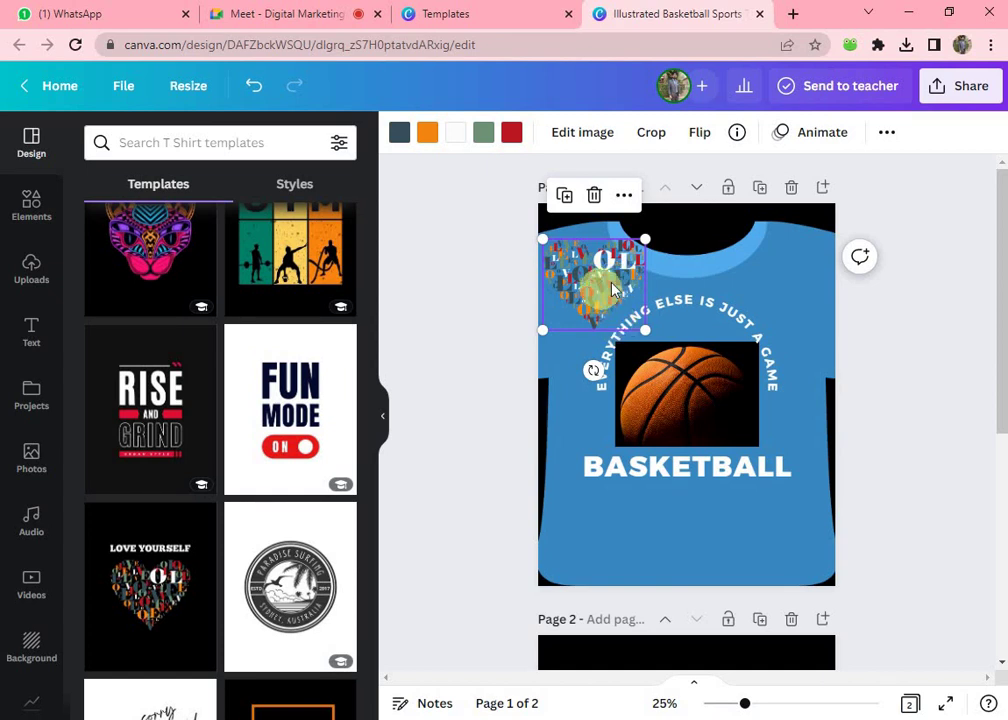
- Fine-tune the heart graphic's size and position, admitting a waiting Meet participant
{"action": "left_click_drag", "start_coordinate": [598, 290], "coordinate": [612, 305]}
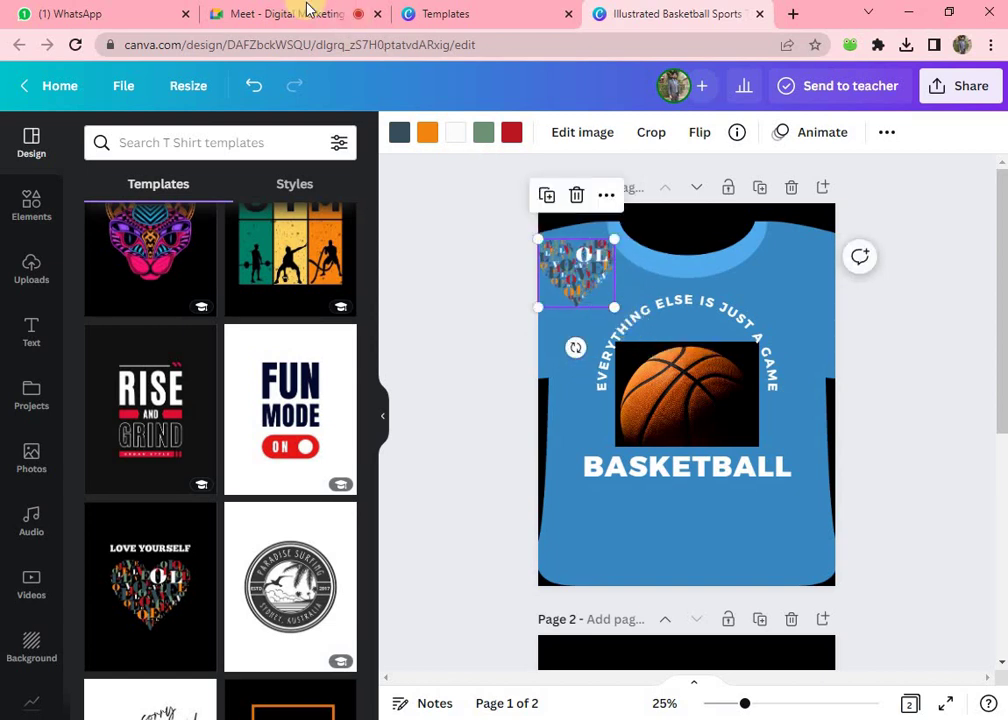
{"action": "left_click", "coordinate": [356, 16]}
{"action": "left_click", "coordinate": [678, 162]}
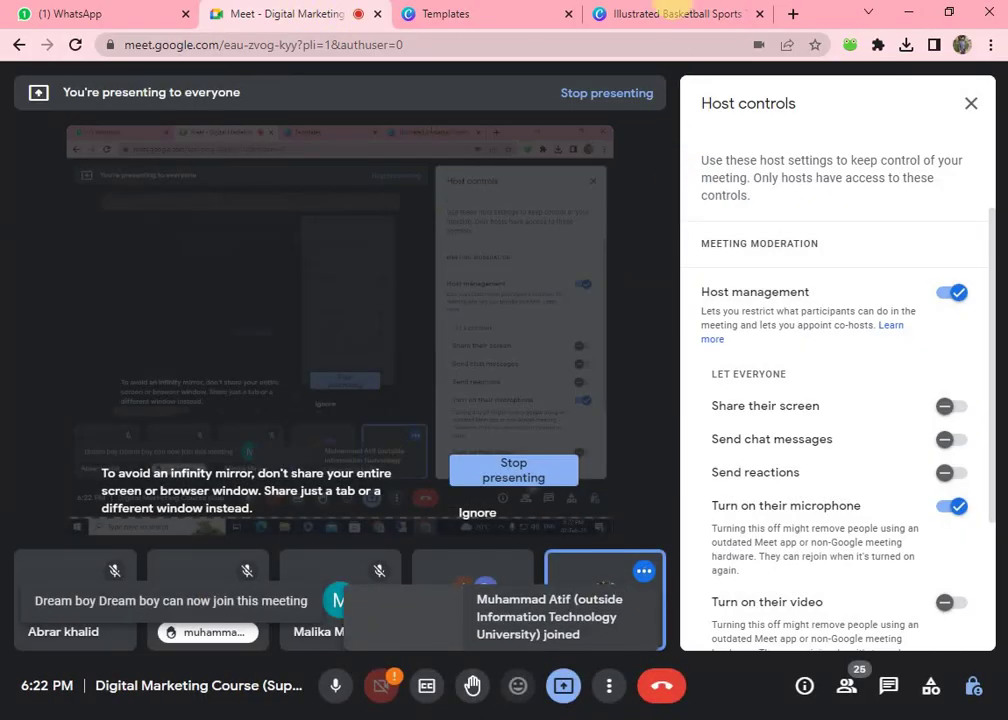
{"action": "left_click", "coordinate": [665, 18]}
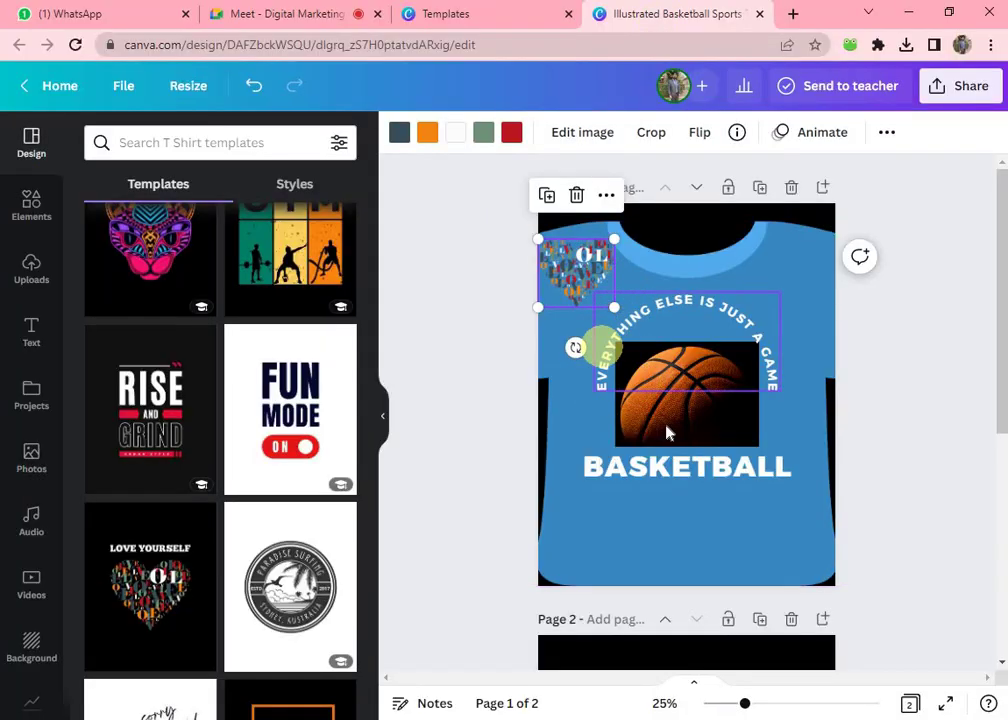
- Revisit the 't shirt' element results, admit another participant, then return to the basketball template preview
{"action": "left_click", "coordinate": [651, 528]}
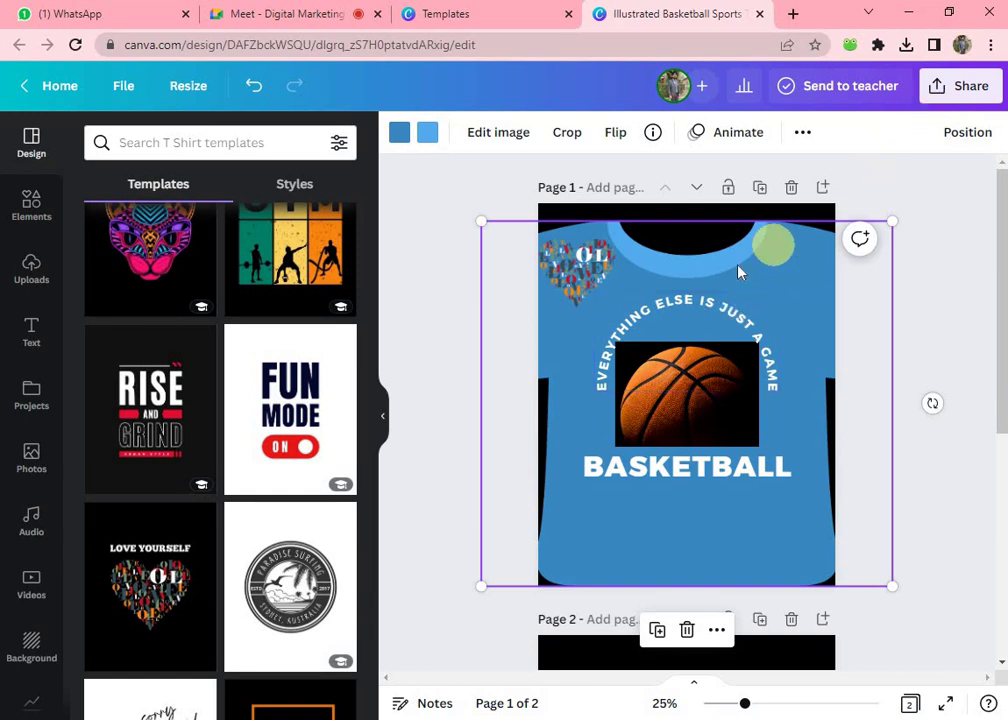
{"action": "left_click", "coordinate": [25, 190]}
{"action": "left_click", "coordinate": [148, 190]}
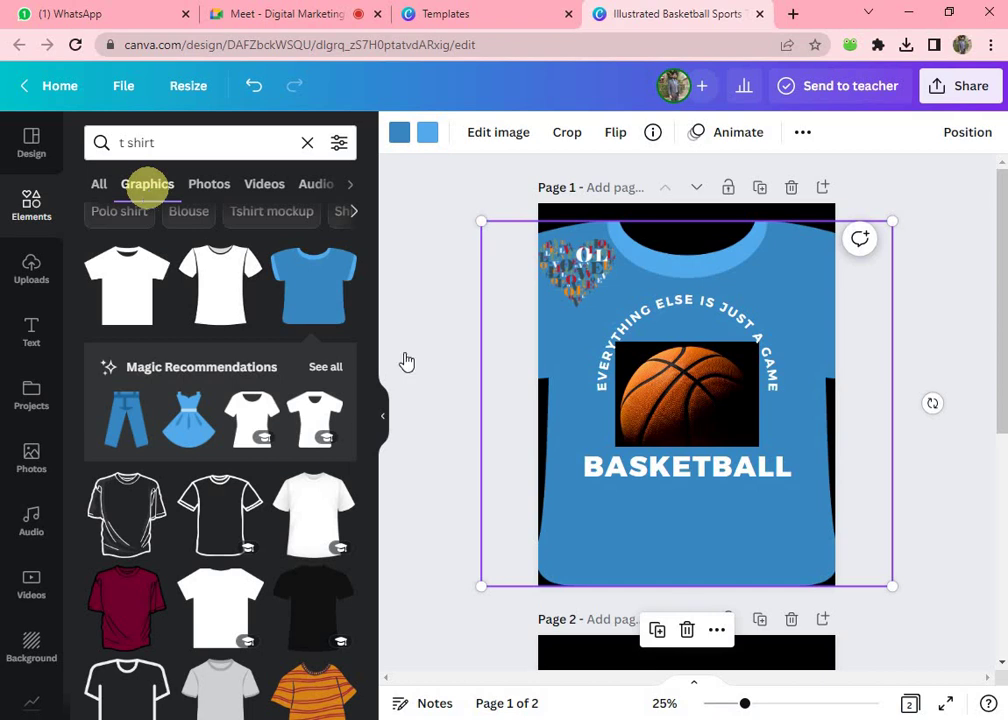
{"action": "left_click", "coordinate": [270, 14]}
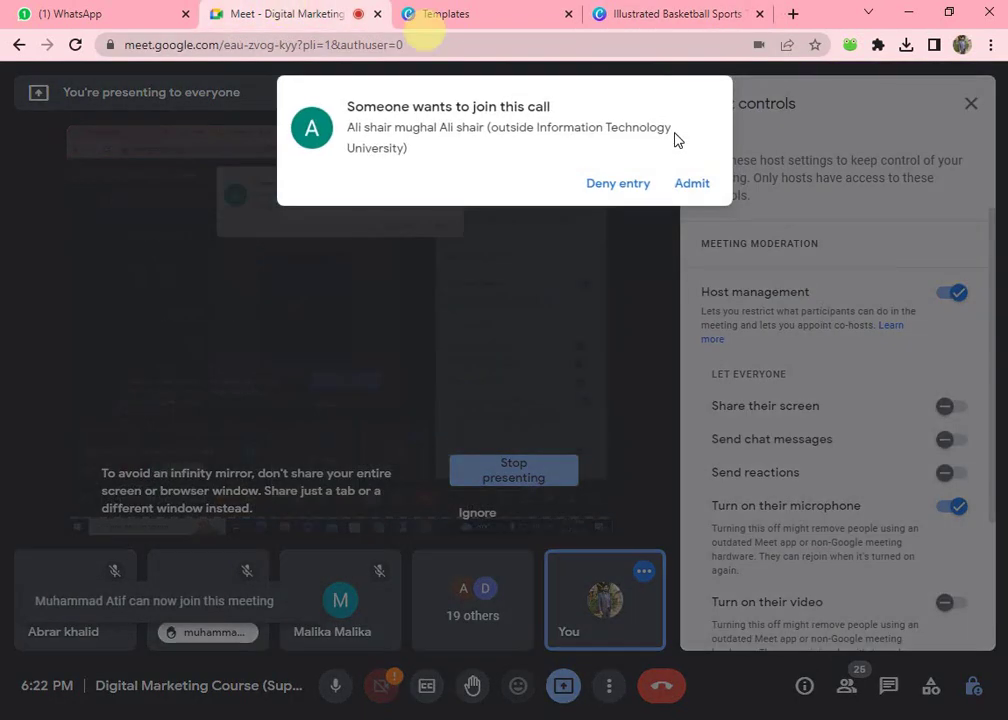
{"action": "left_click", "coordinate": [687, 187]}
{"action": "left_click", "coordinate": [645, 12]}
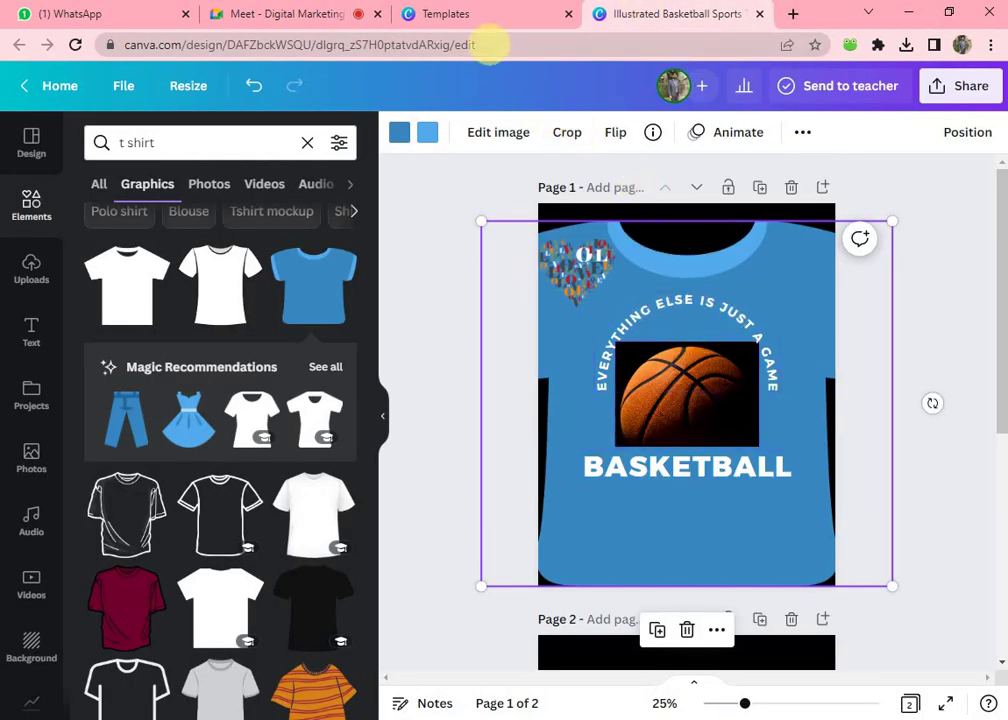
{"action": "left_click", "coordinate": [468, 14]}
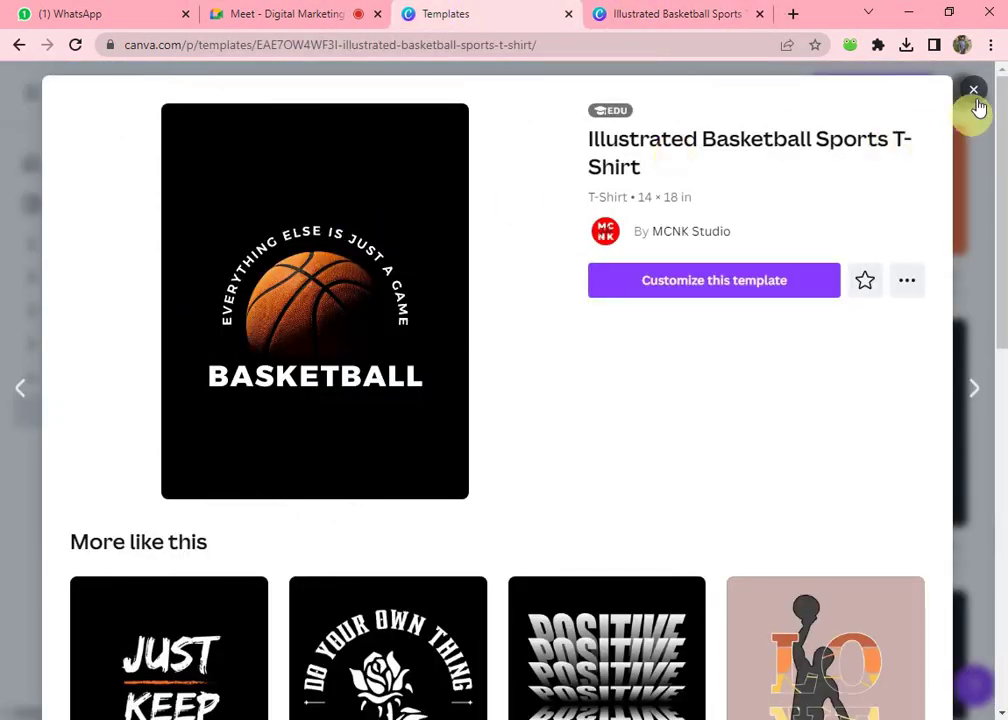
- Close the preview, open Mug templates, and scroll through designs like I Adore You and Be Happy
{"action": "left_click", "coordinate": [973, 89]}
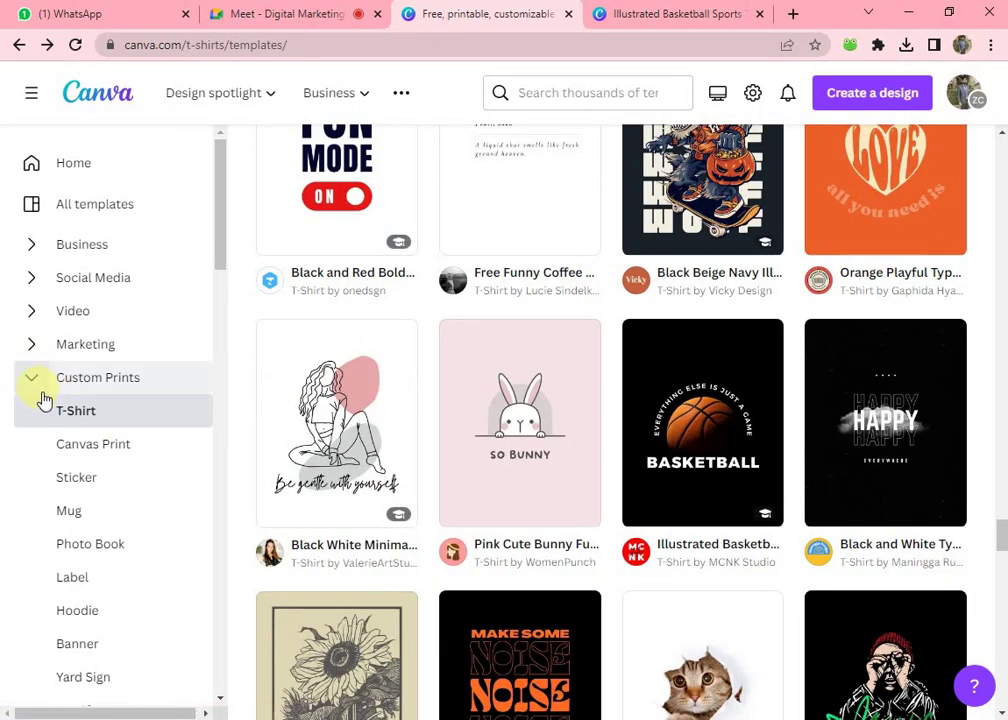
{"action": "left_click", "coordinate": [84, 516]}
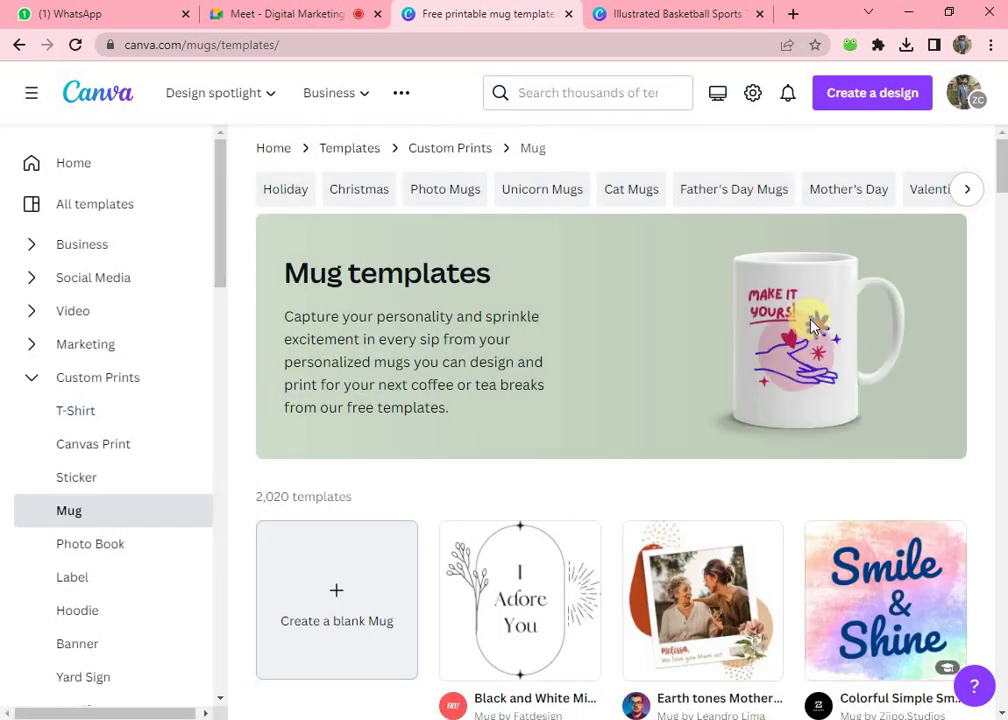
{"action": "scroll", "coordinate": [812, 327], "scroll_direction": "down", "scroll_amount": 1}
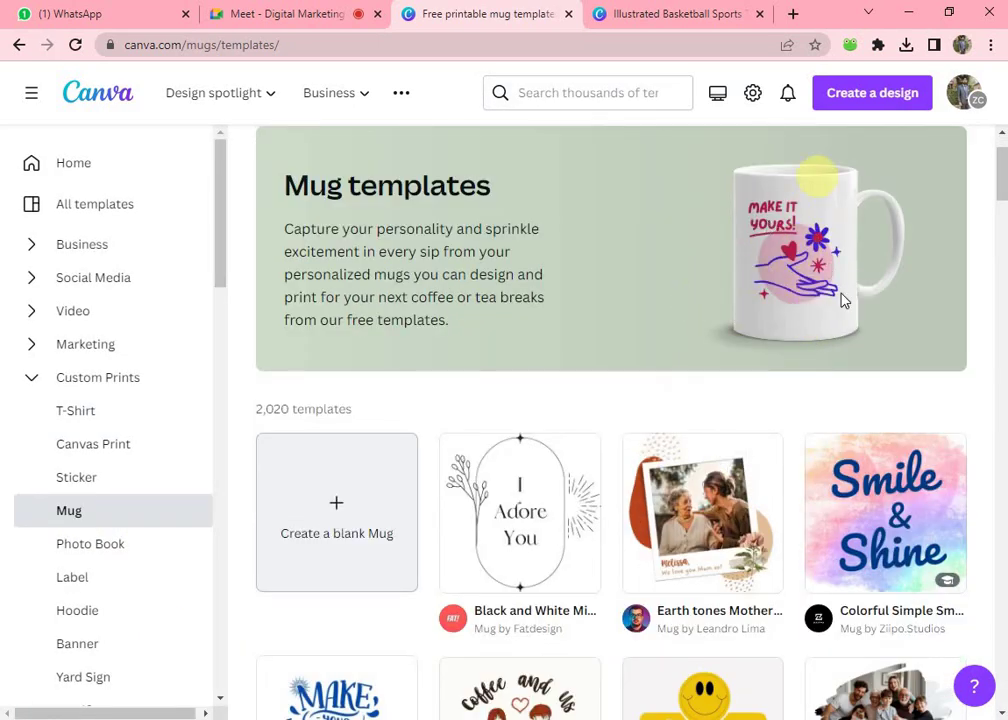
{"action": "scroll", "coordinate": [776, 266], "scroll_direction": "down", "scroll_amount": 2}
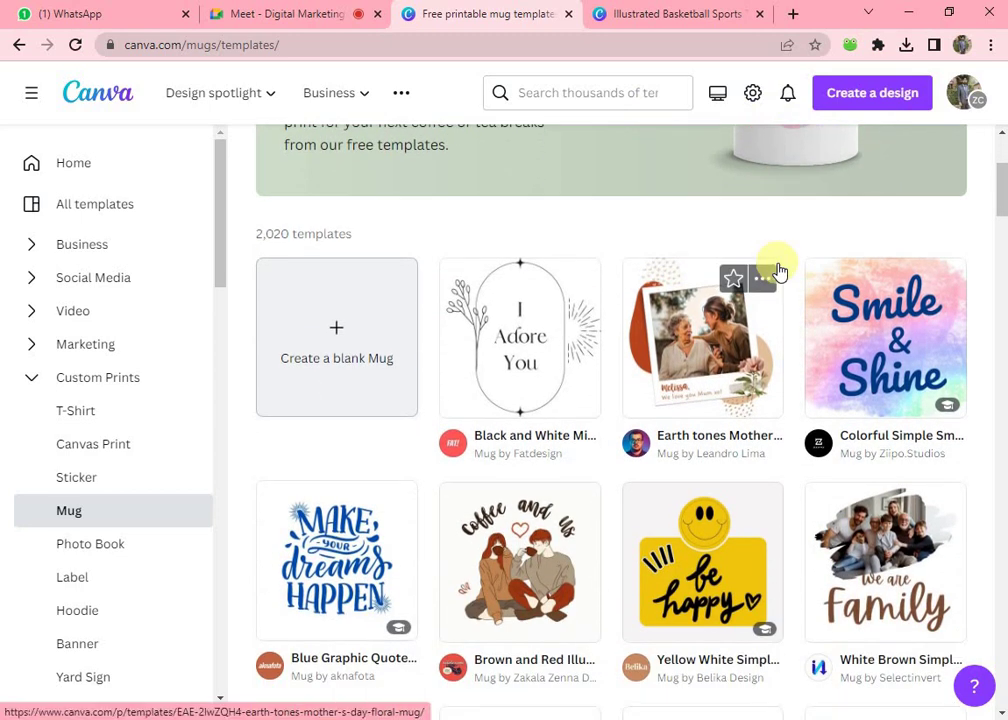
{"action": "scroll", "coordinate": [677, 430], "scroll_direction": "down", "scroll_amount": 3}
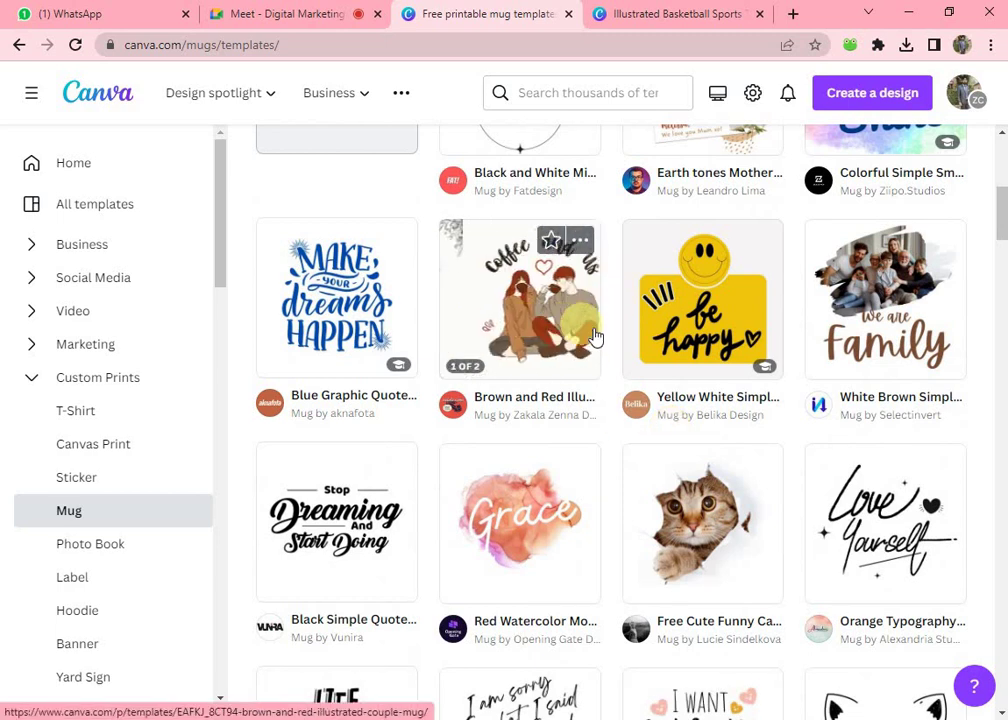
- Open the Yellow White Simple Modern Smile Mug template as an editable design
{"action": "left_click", "coordinate": [675, 325]}
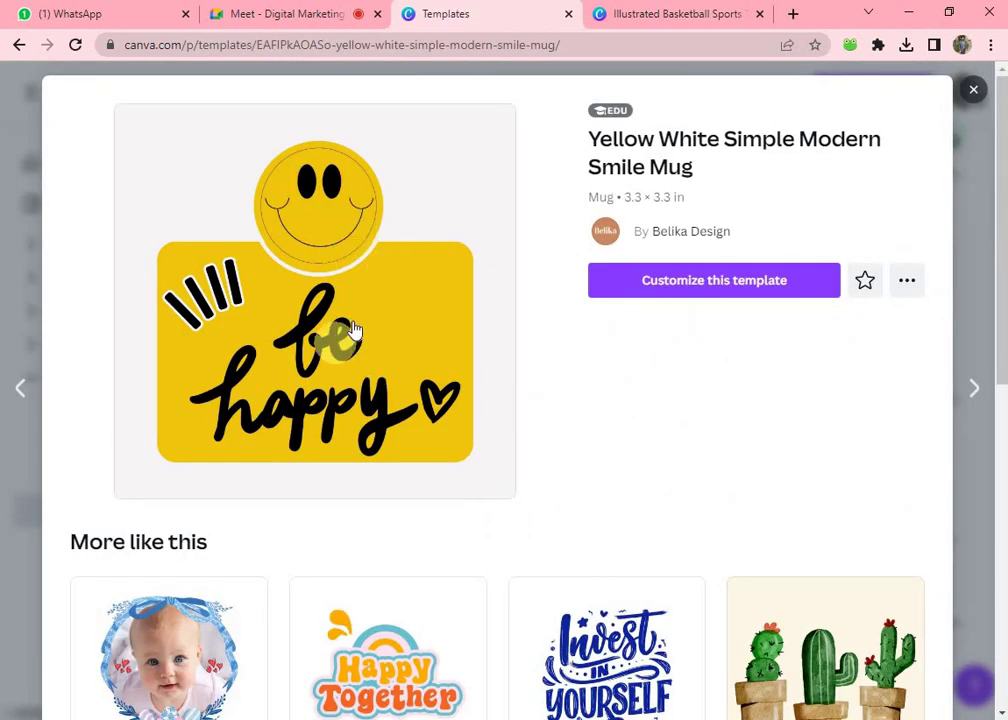
{"action": "left_click", "coordinate": [735, 285]}
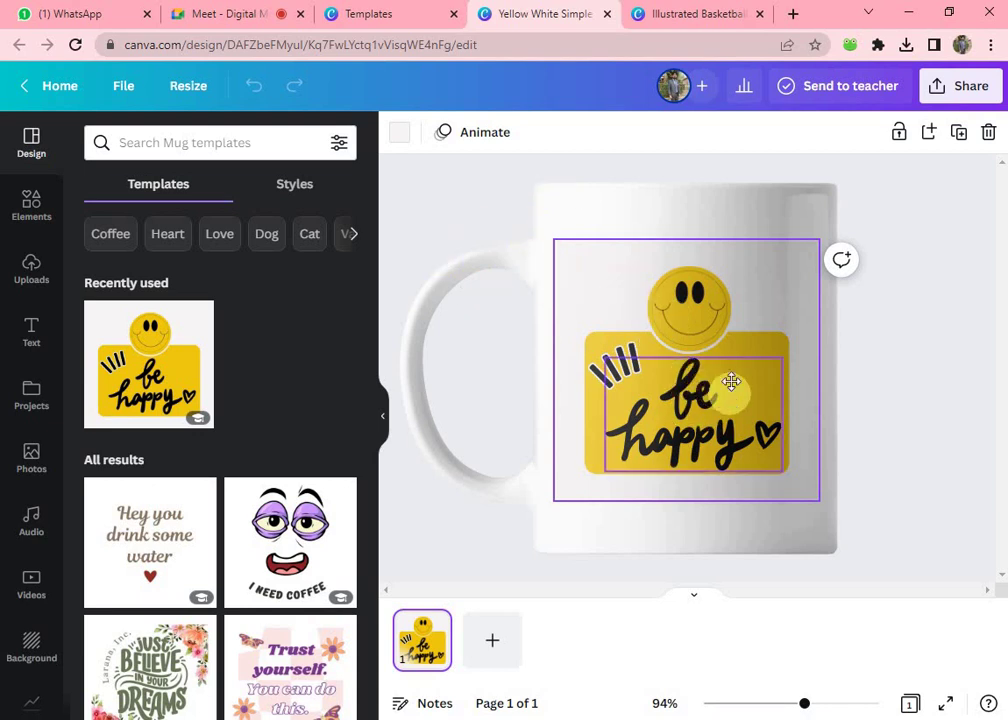
{"action": "left_click_drag", "start_coordinate": [731, 381], "coordinate": [725, 398]}
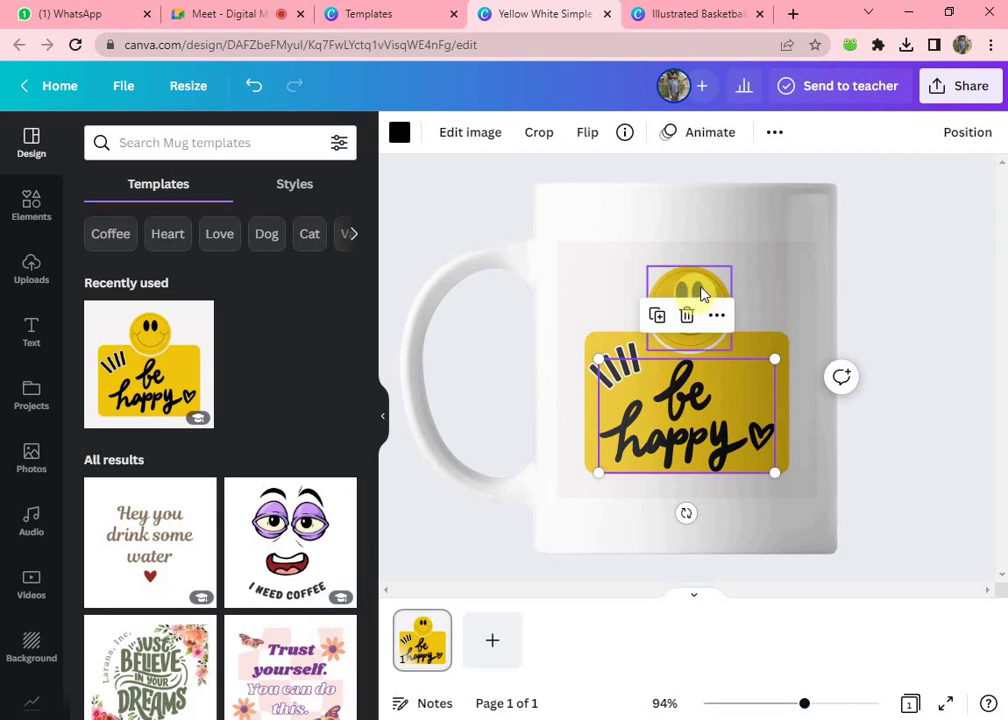
- Enlarge the smiley face, shifting it left, and check the mug in full-screen preview
{"action": "left_click", "coordinate": [704, 294]}
{"action": "left_click_drag", "start_coordinate": [753, 238], "coordinate": [772, 218]}
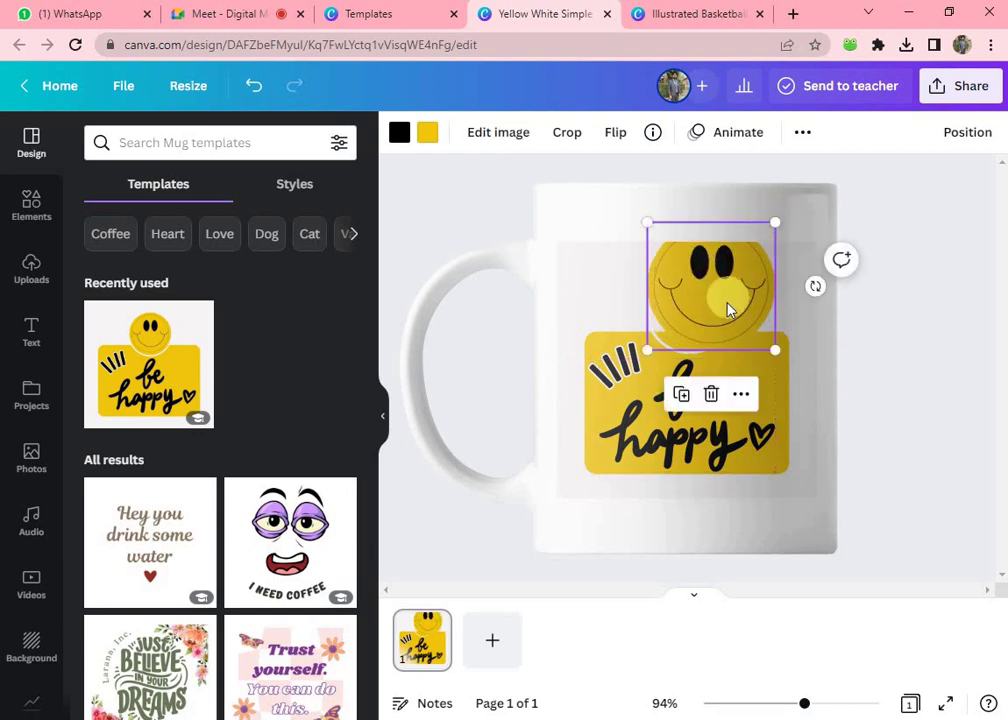
{"action": "left_click_drag", "start_coordinate": [727, 306], "coordinate": [711, 299]}
{"action": "left_click", "coordinate": [948, 703]}
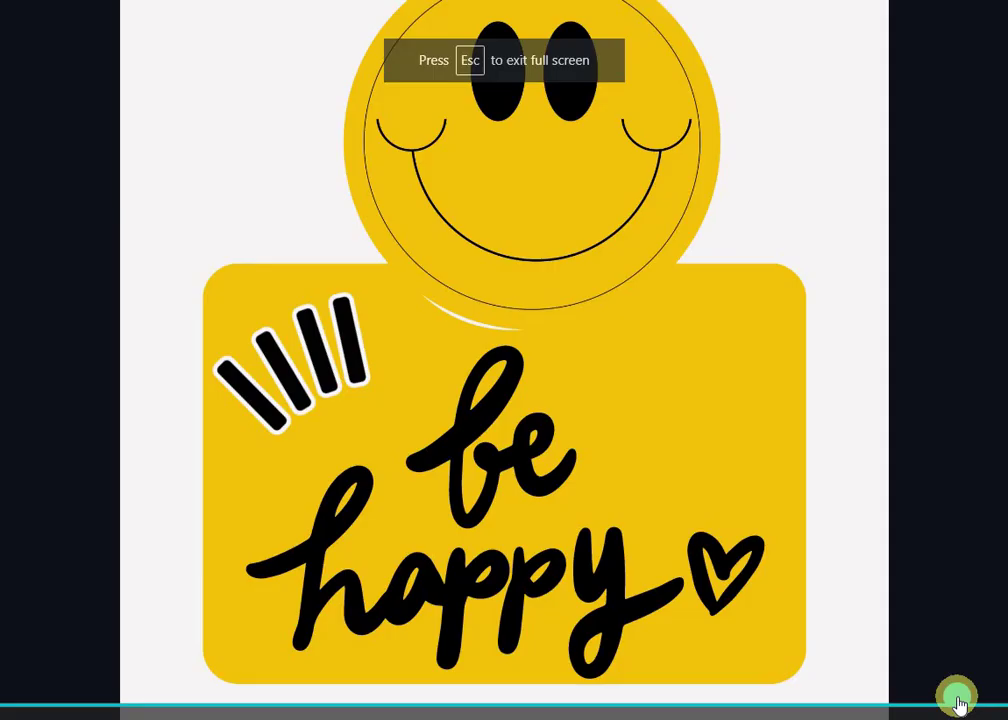
{"action": "left_click", "coordinate": [958, 703]}
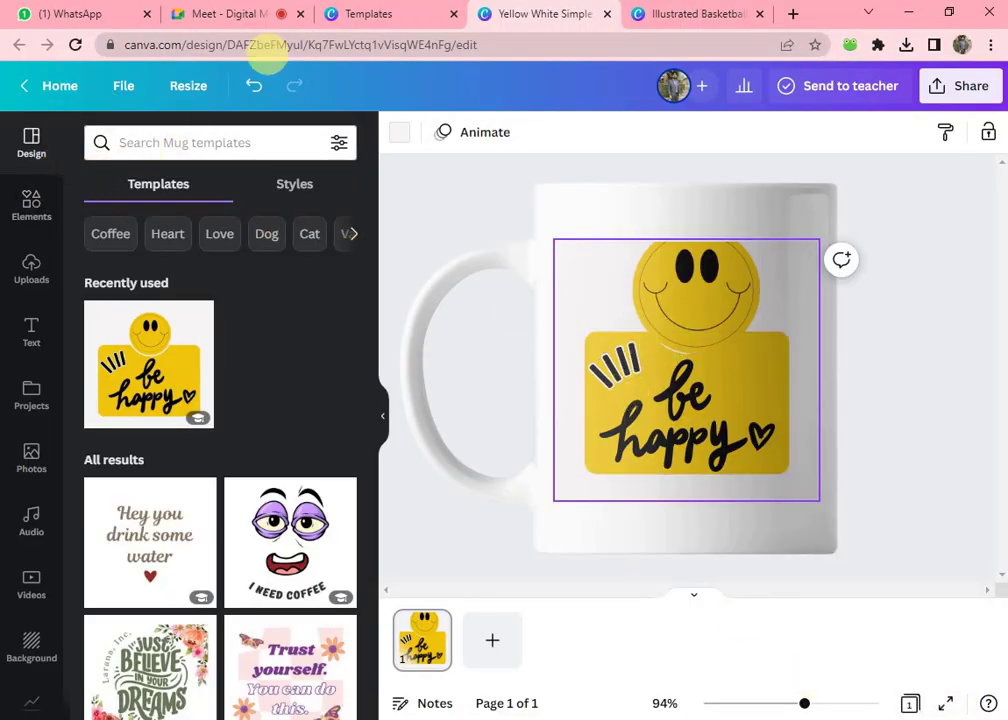
- Close the template preview in the Templates tab to return to the mug templates listing
{"action": "left_click", "coordinate": [403, 12]}
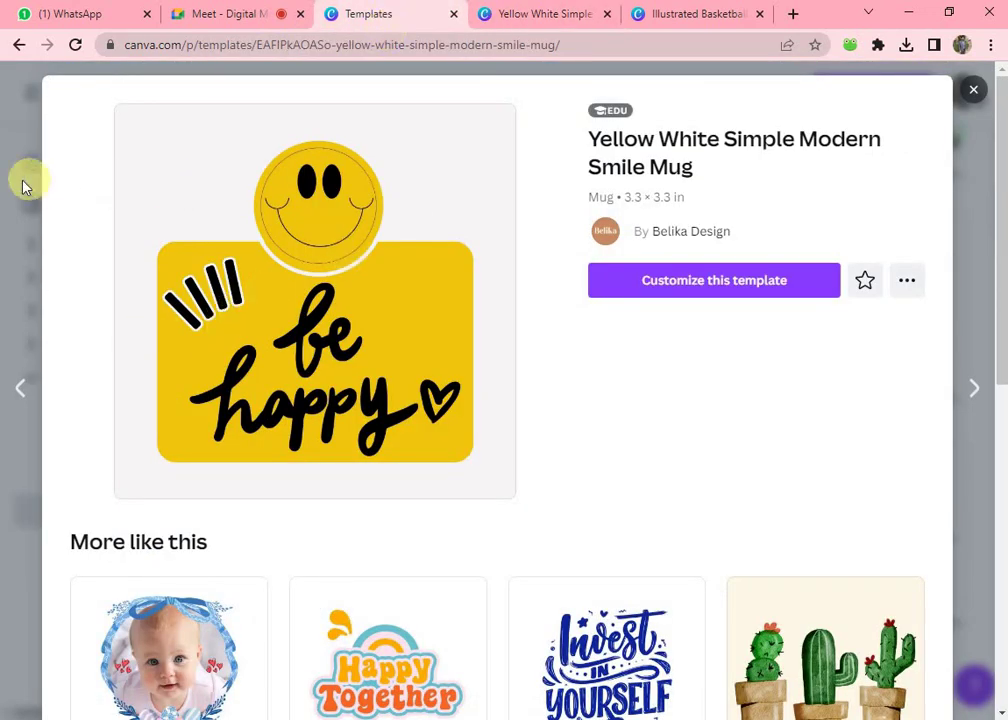
{"action": "left_click", "coordinate": [25, 185]}
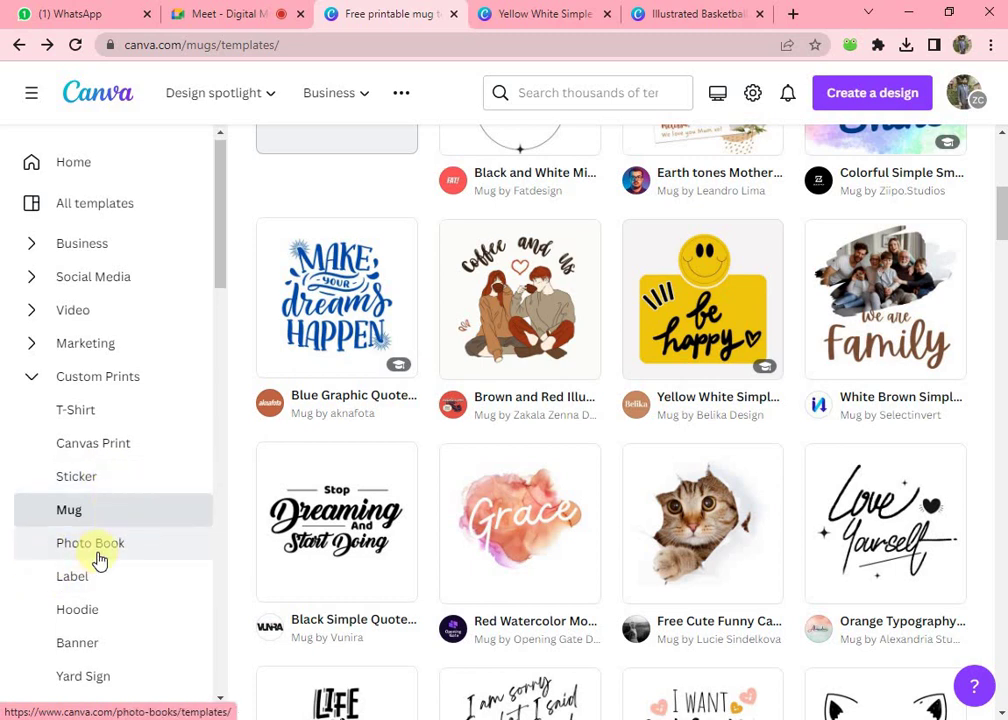
{"action": "scroll", "coordinate": [100, 558], "scroll_direction": "down", "scroll_amount": 3}
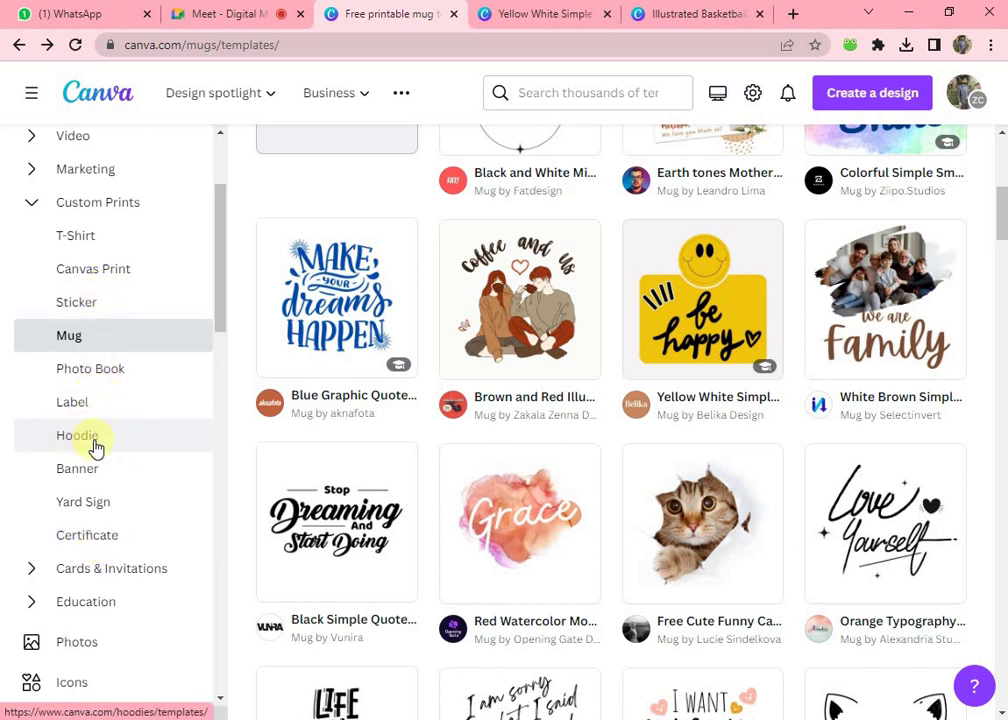
- Admit the waiting participant in the Meet call, then open Canva's Hoodie templates
{"action": "left_click", "coordinate": [198, 13]}
{"action": "left_click", "coordinate": [674, 168]}
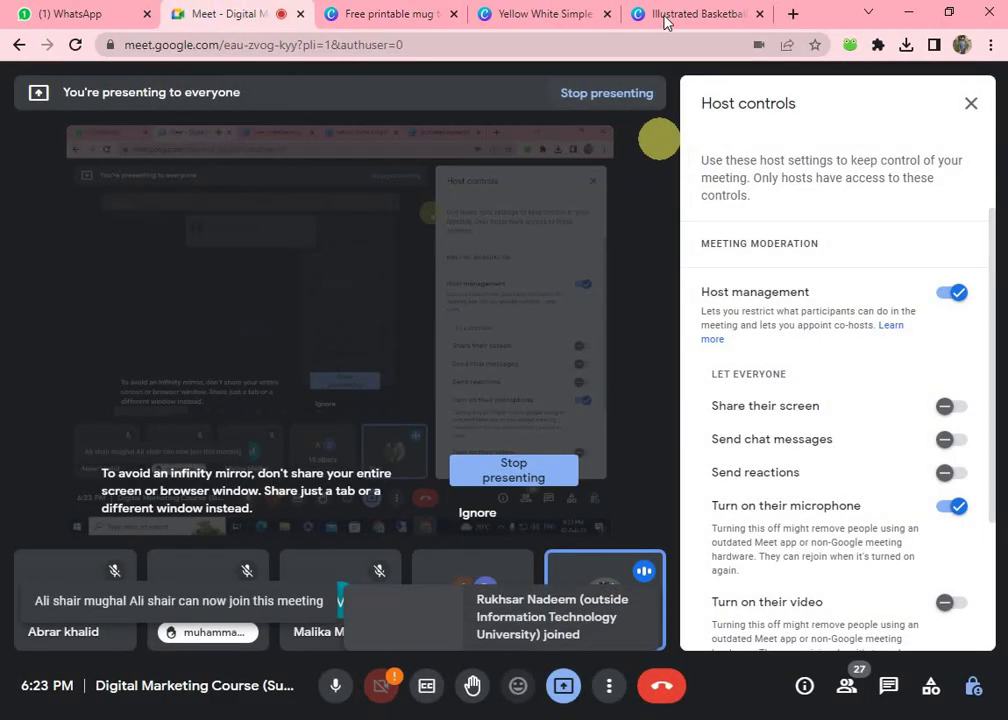
{"action": "left_click", "coordinate": [385, 14]}
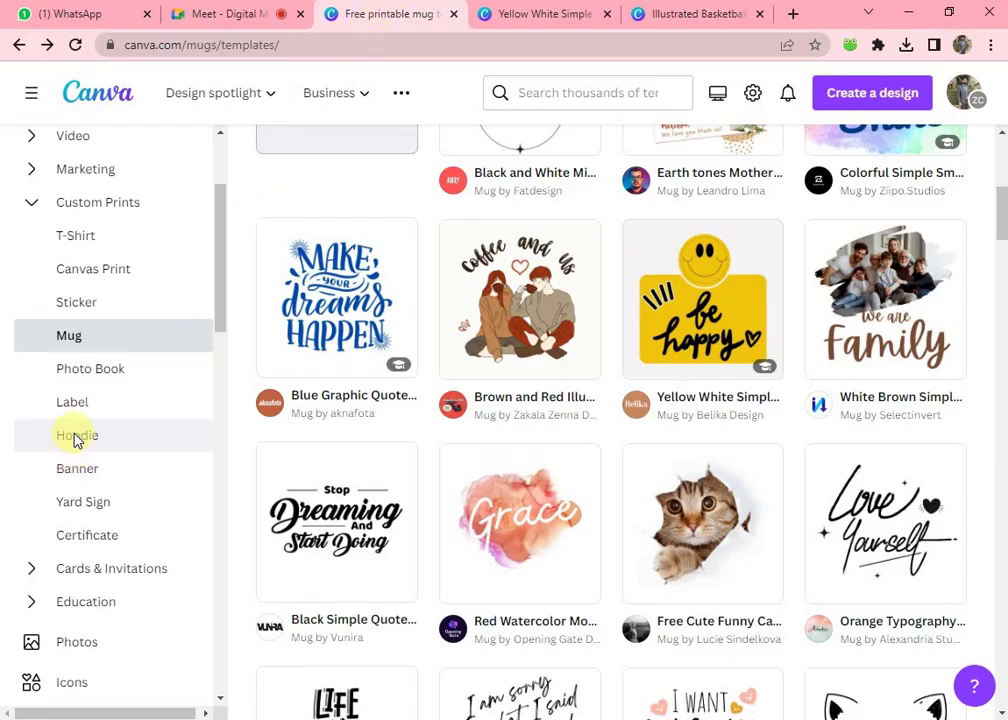
{"action": "left_click", "coordinate": [74, 434]}
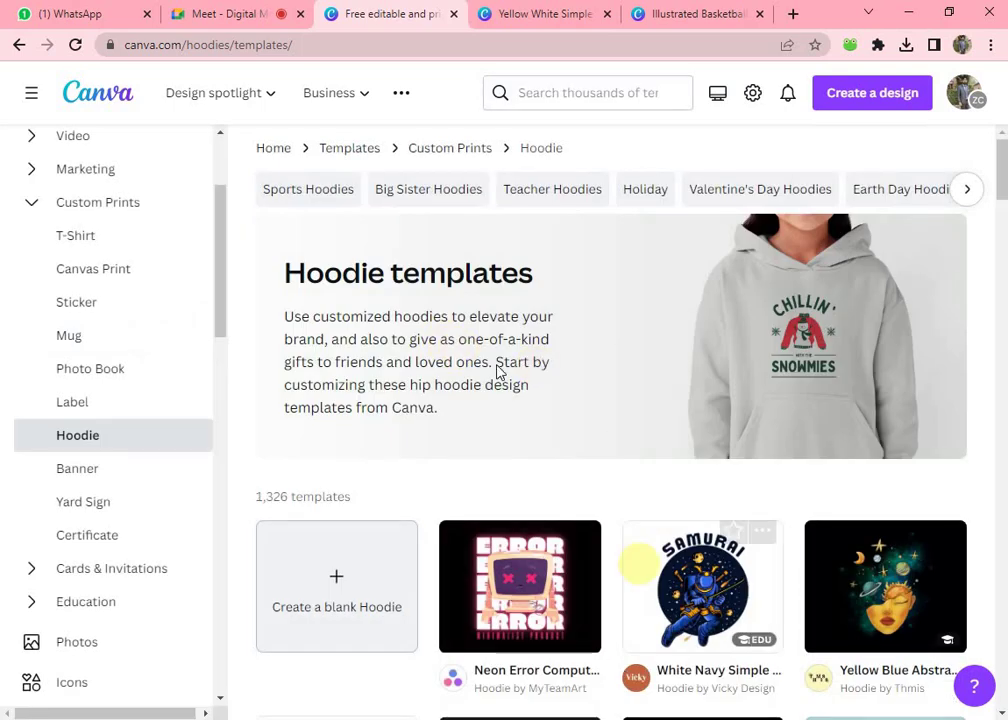
- Browse the 1,326 Hoodie templates, collapse Custom Prints, and return to the 'be happy' smile mug design
{"action": "scroll", "coordinate": [750, 394], "scroll_direction": "down", "scroll_amount": 1}
{"action": "scroll", "coordinate": [750, 394], "scroll_direction": "down", "scroll_amount": 2}
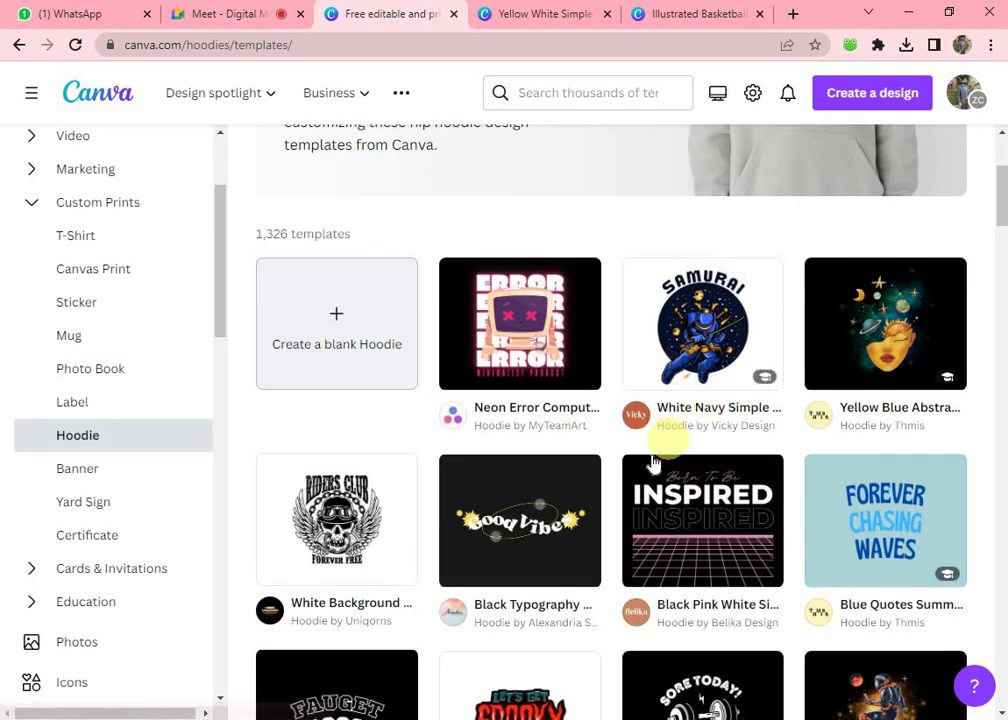
{"action": "scroll", "coordinate": [643, 472], "scroll_direction": "down", "scroll_amount": 1}
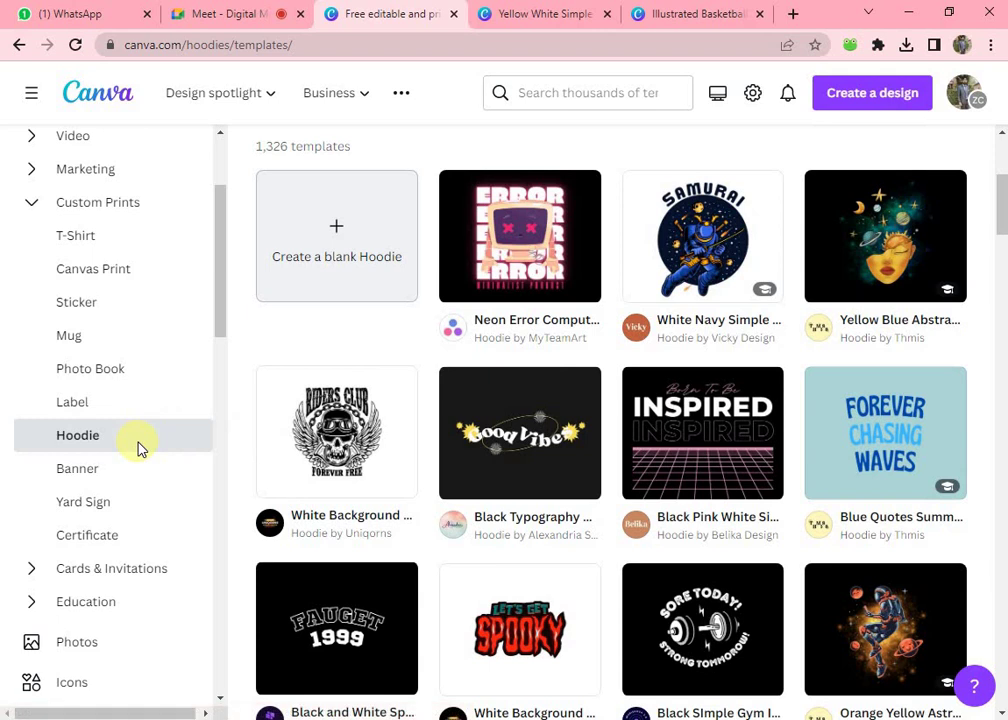
{"action": "scroll", "coordinate": [140, 449], "scroll_direction": "up", "scroll_amount": 2}
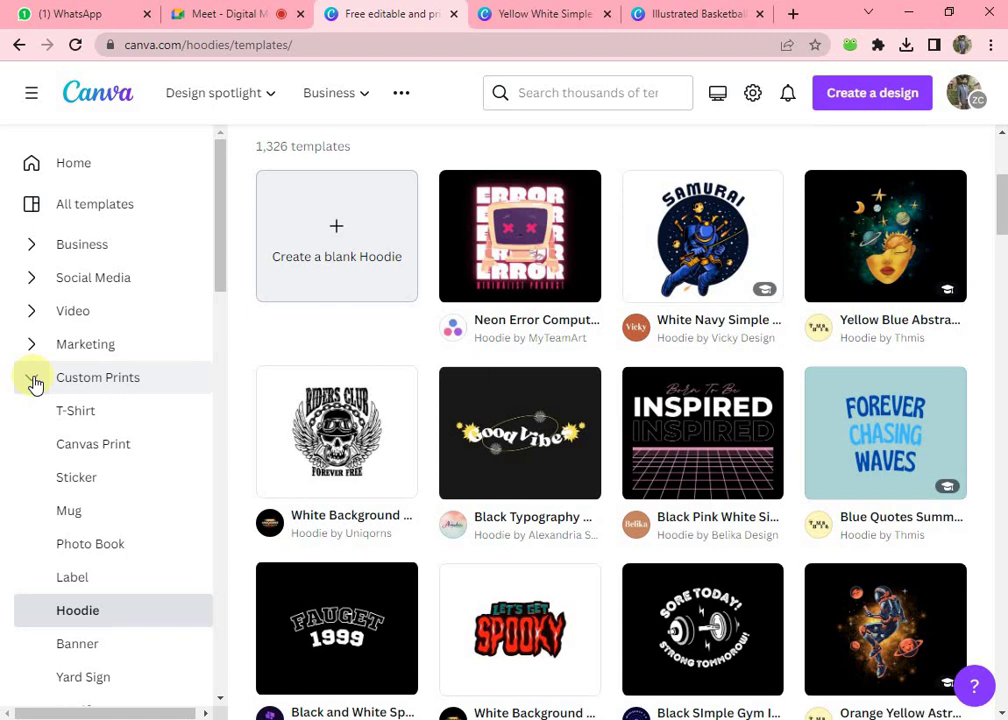
{"action": "left_click", "coordinate": [33, 380]}
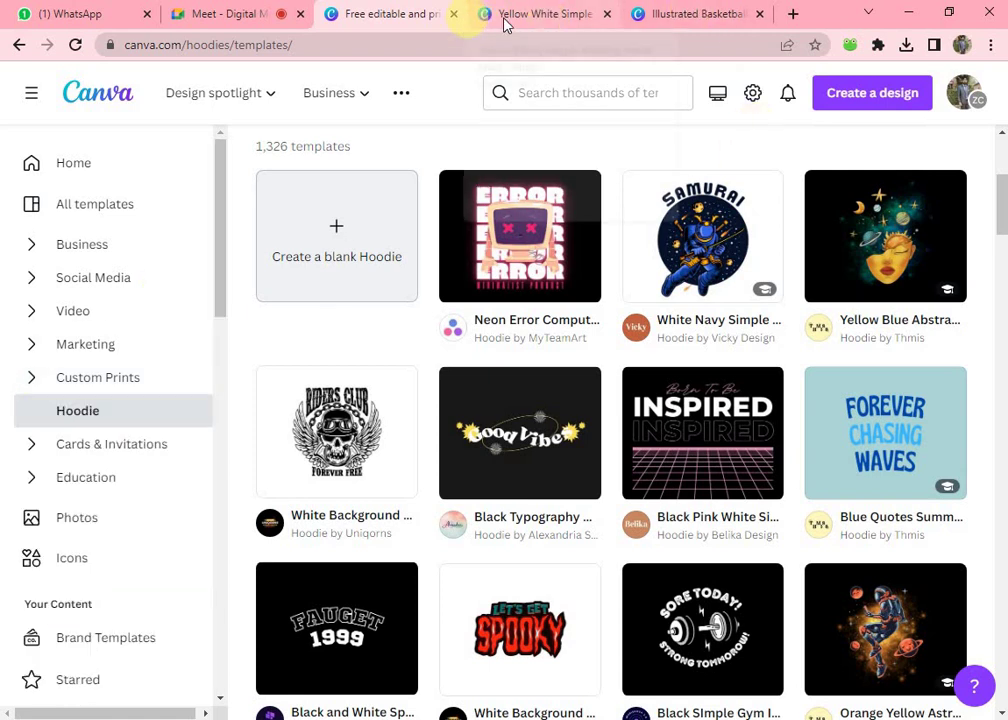
{"action": "left_click", "coordinate": [551, 16]}
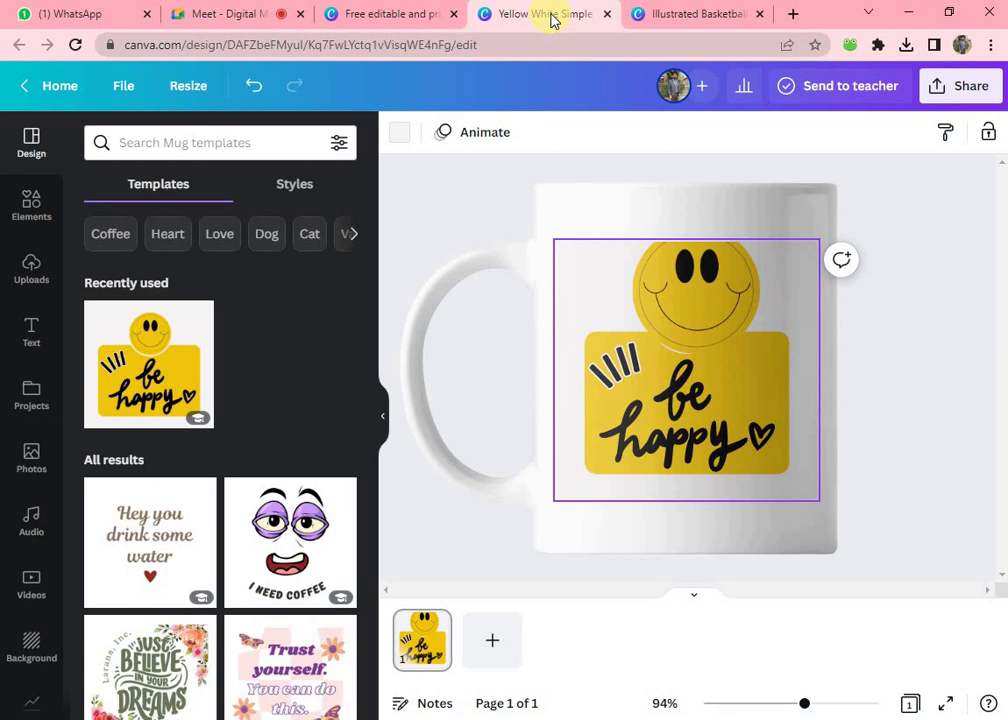
- Admit the waiting Meet participant, then go to Canva Home and open the All templates gallery
{"action": "left_click", "coordinate": [237, 16]}
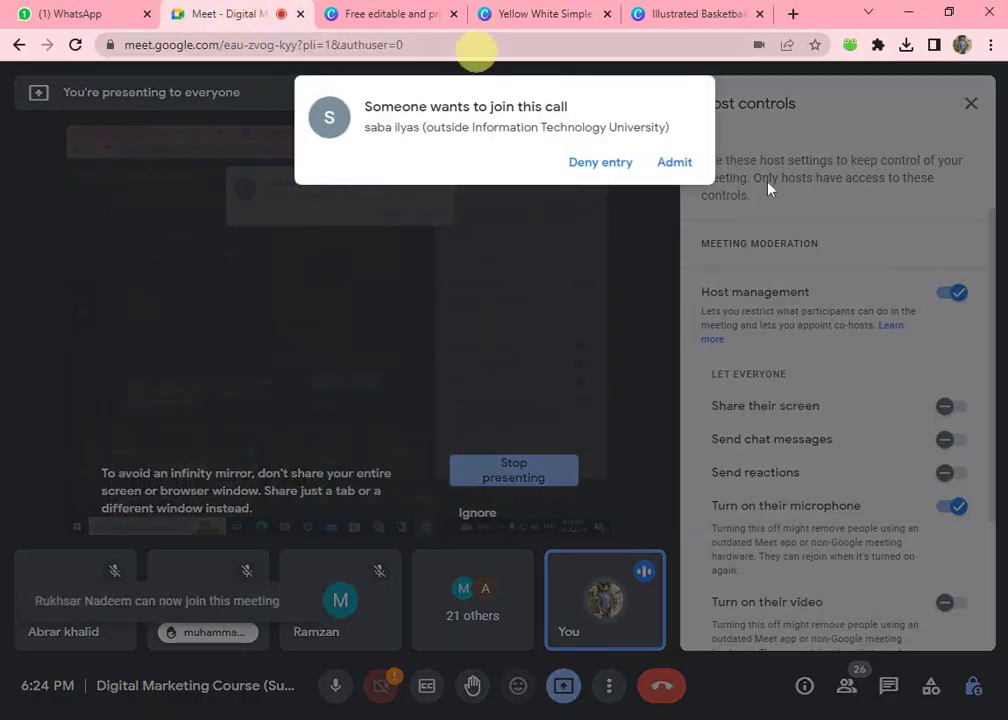
{"action": "left_click", "coordinate": [675, 170]}
{"action": "left_click", "coordinate": [407, 12]}
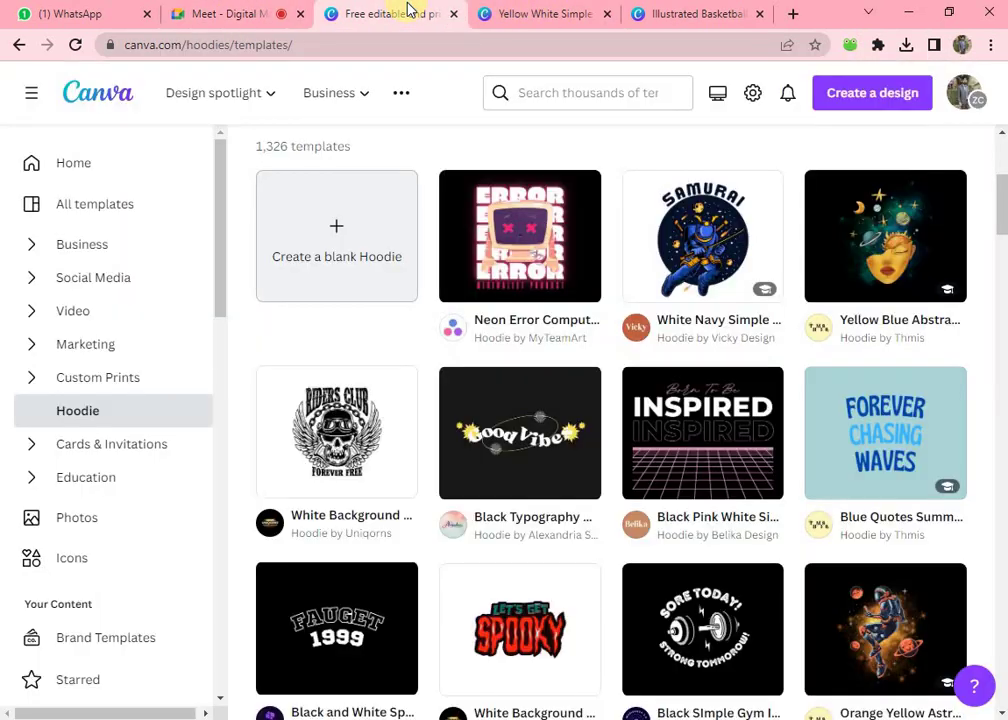
{"action": "scroll", "coordinate": [322, 185], "scroll_direction": "up", "scroll_amount": 3}
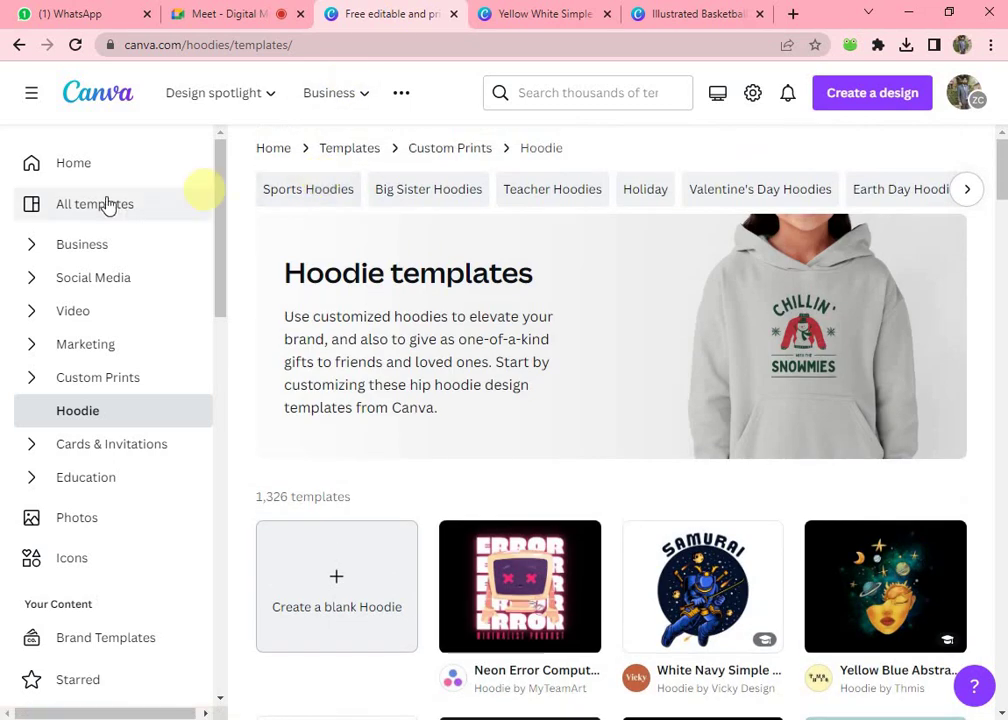
{"action": "left_click", "coordinate": [74, 164]}
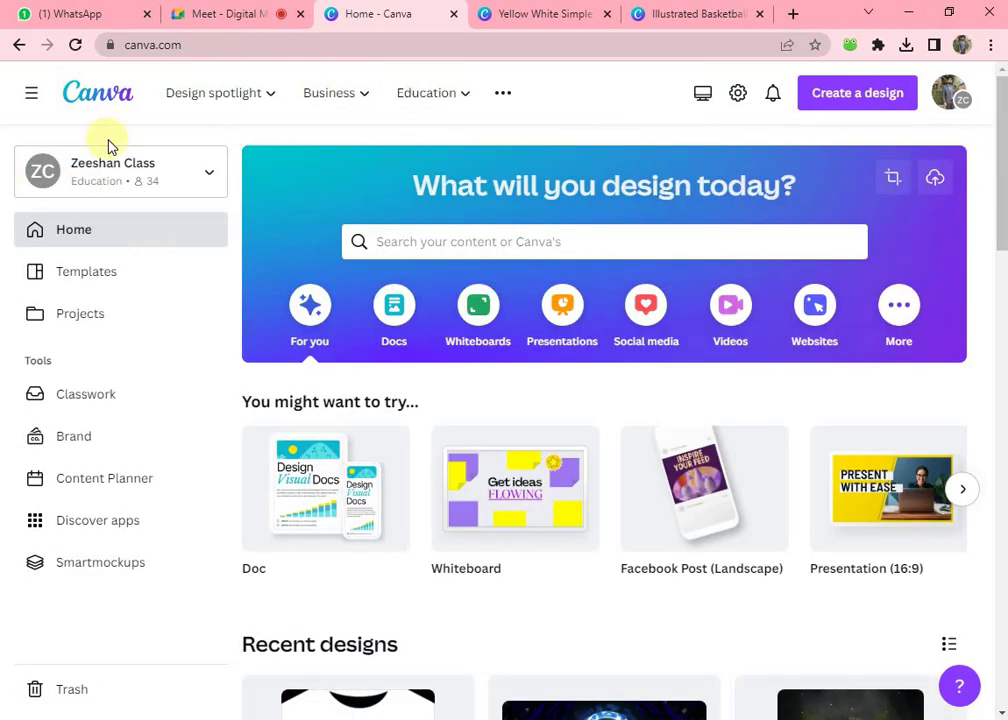
{"action": "left_click", "coordinate": [60, 274]}
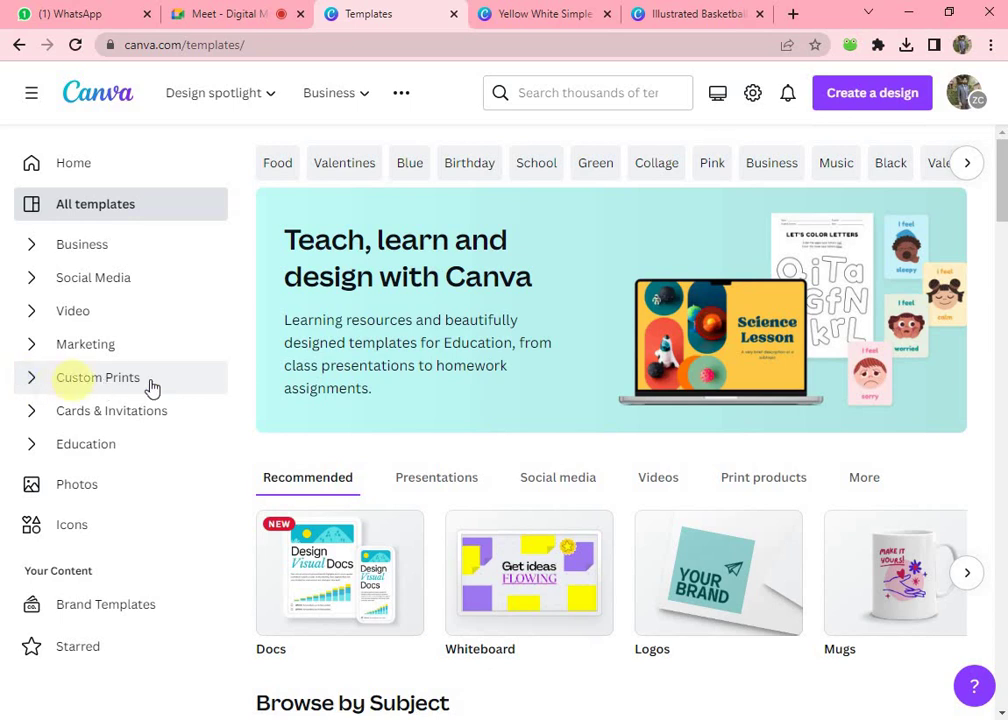
{"action": "left_click", "coordinate": [30, 380]}
{"action": "left_click", "coordinate": [78, 412]}
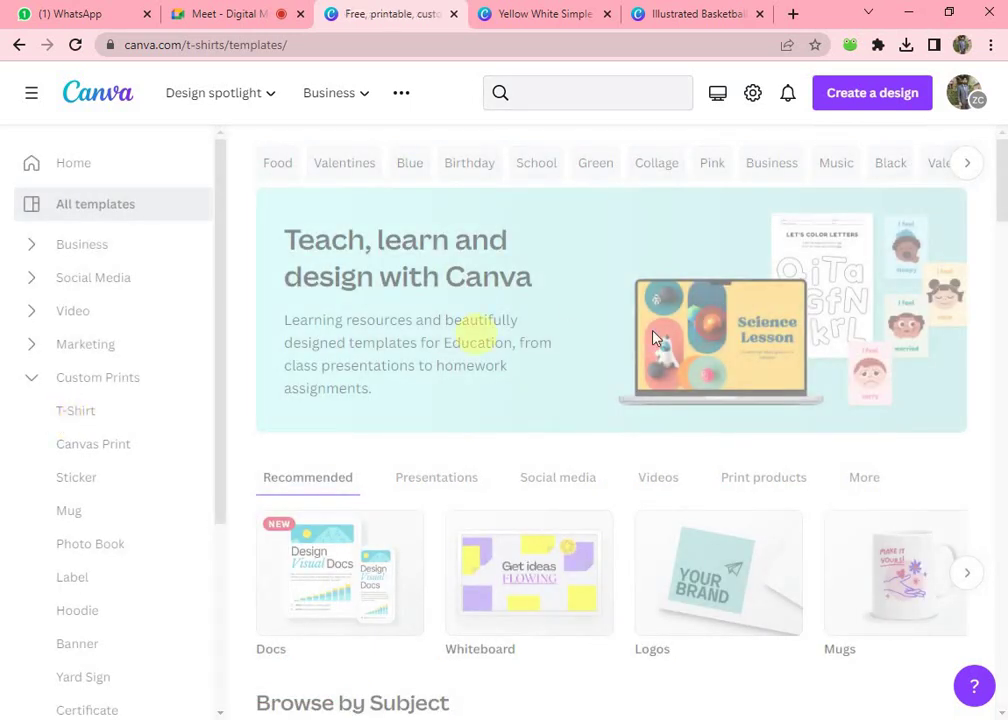
{"action": "scroll", "coordinate": [703, 473], "scroll_direction": "down", "scroll_amount": 2}
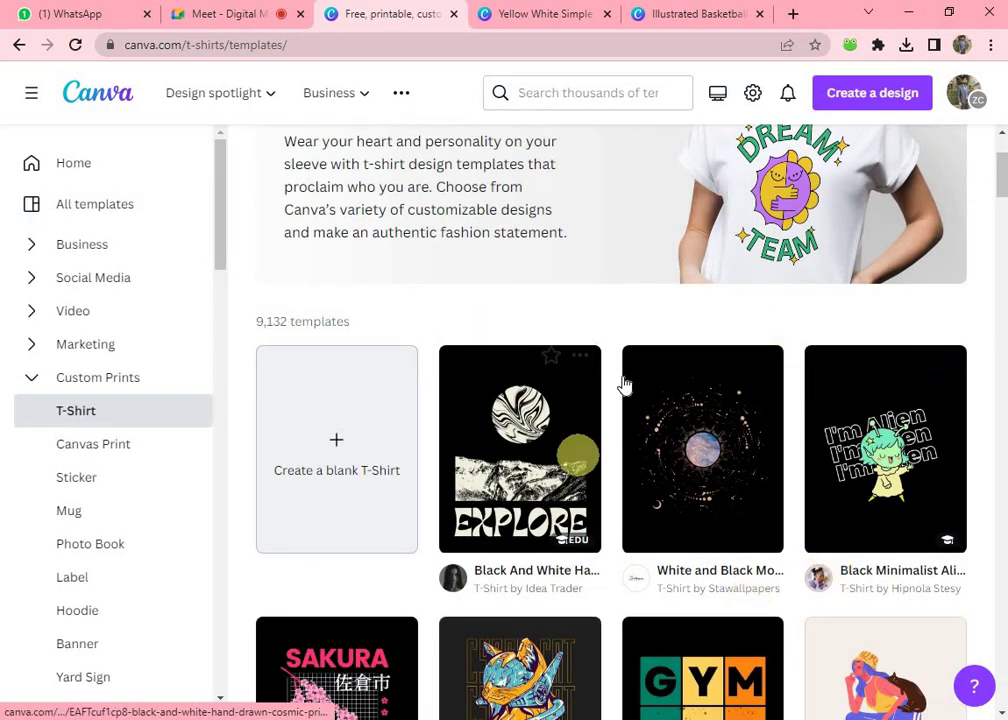
{"action": "scroll", "coordinate": [622, 385], "scroll_direction": "down", "scroll_amount": 3}
{"action": "scroll", "coordinate": [622, 385], "scroll_direction": "down", "scroll_amount": 2}
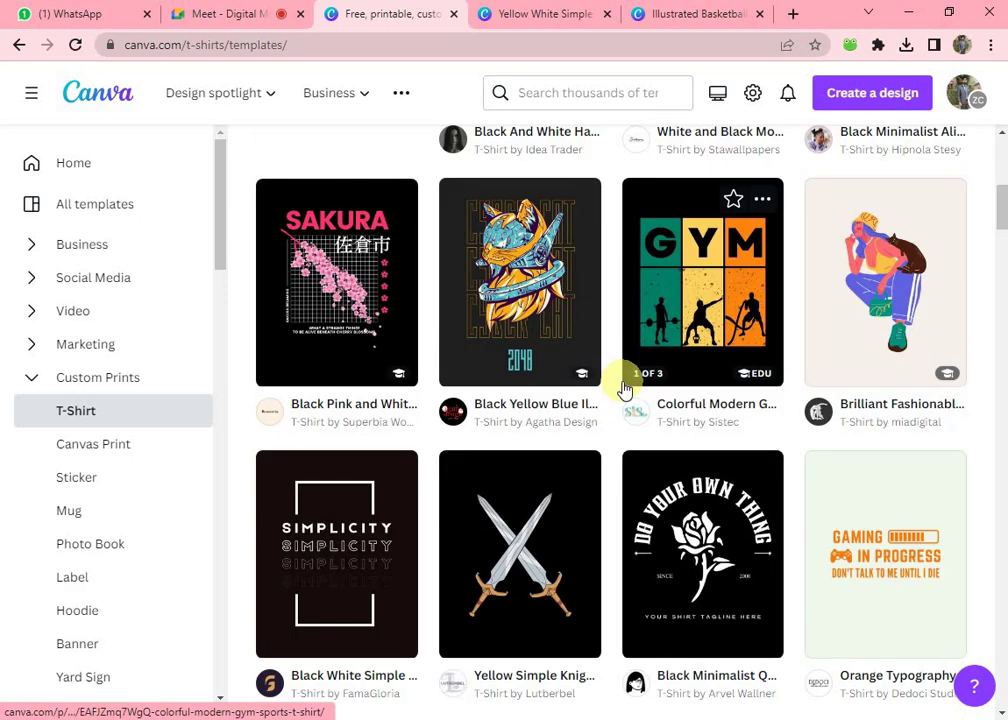
{"action": "scroll", "coordinate": [622, 388], "scroll_direction": "up", "scroll_amount": 4}
{"action": "scroll", "coordinate": [622, 388], "scroll_direction": "up", "scroll_amount": 4}
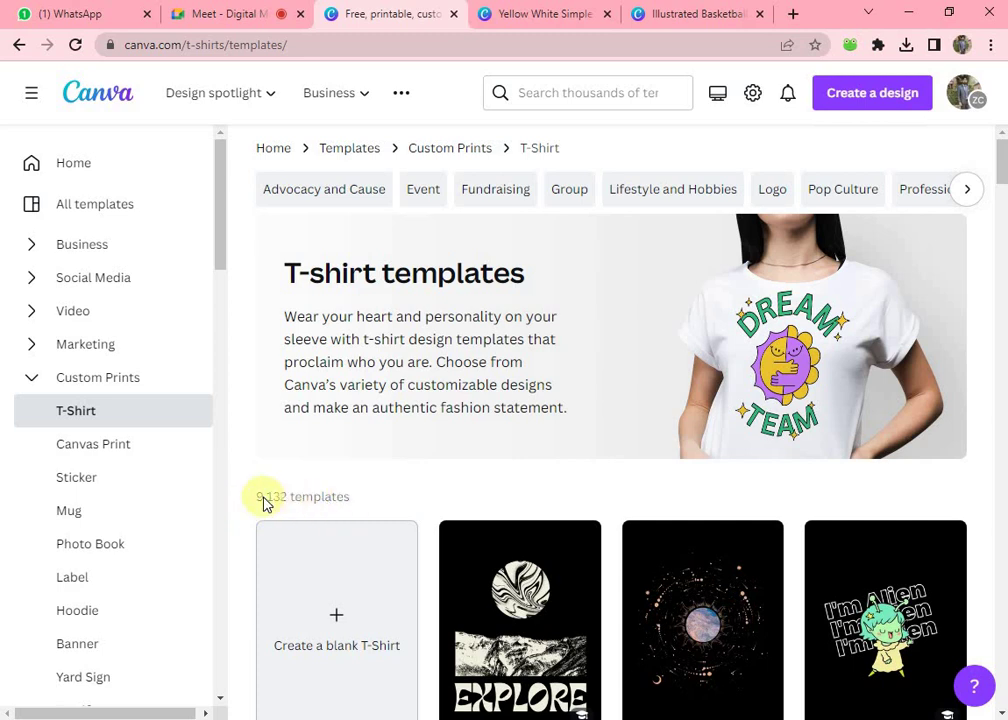
{"action": "scroll", "coordinate": [461, 506], "scroll_direction": "down", "scroll_amount": 1}
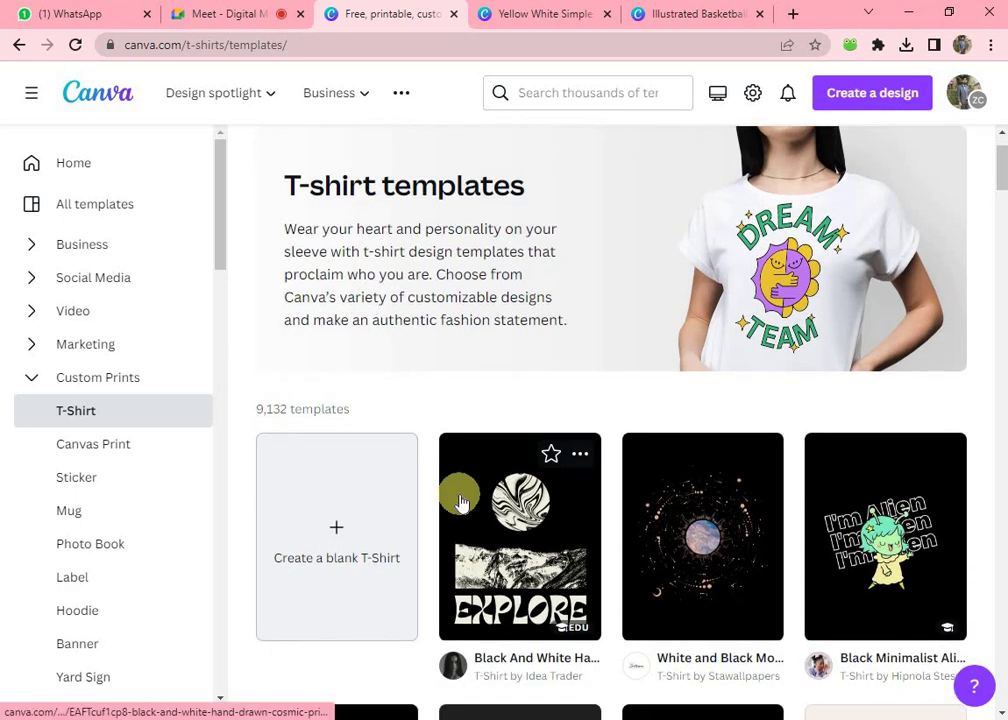
{"action": "scroll", "coordinate": [461, 503], "scroll_direction": "down", "scroll_amount": 2}
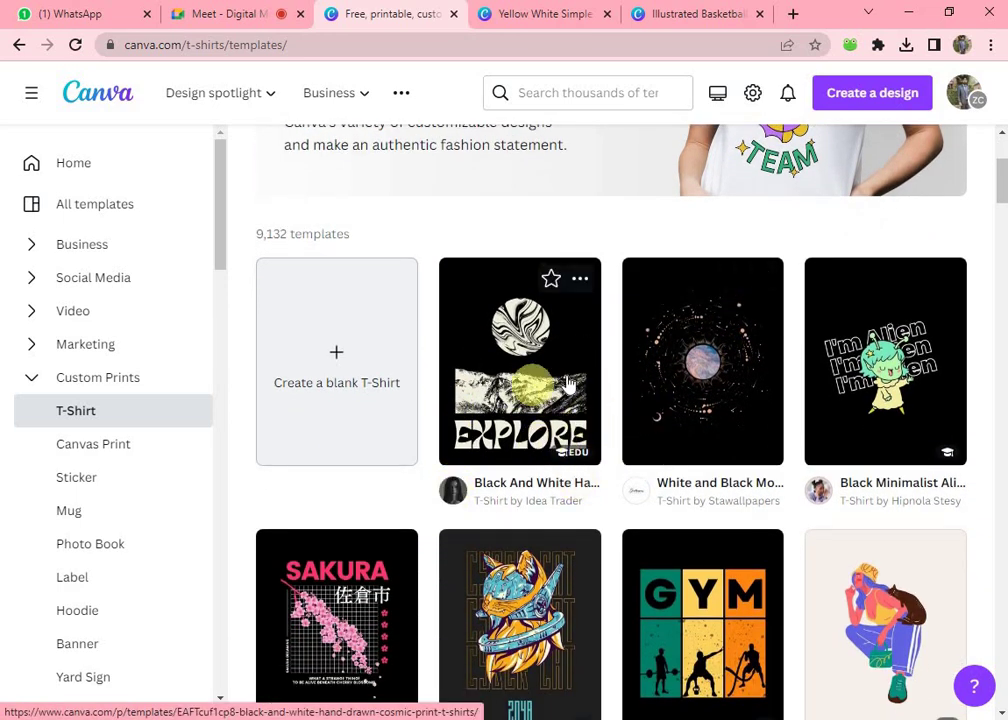
{"action": "scroll", "coordinate": [603, 454], "scroll_direction": "down", "scroll_amount": 6}
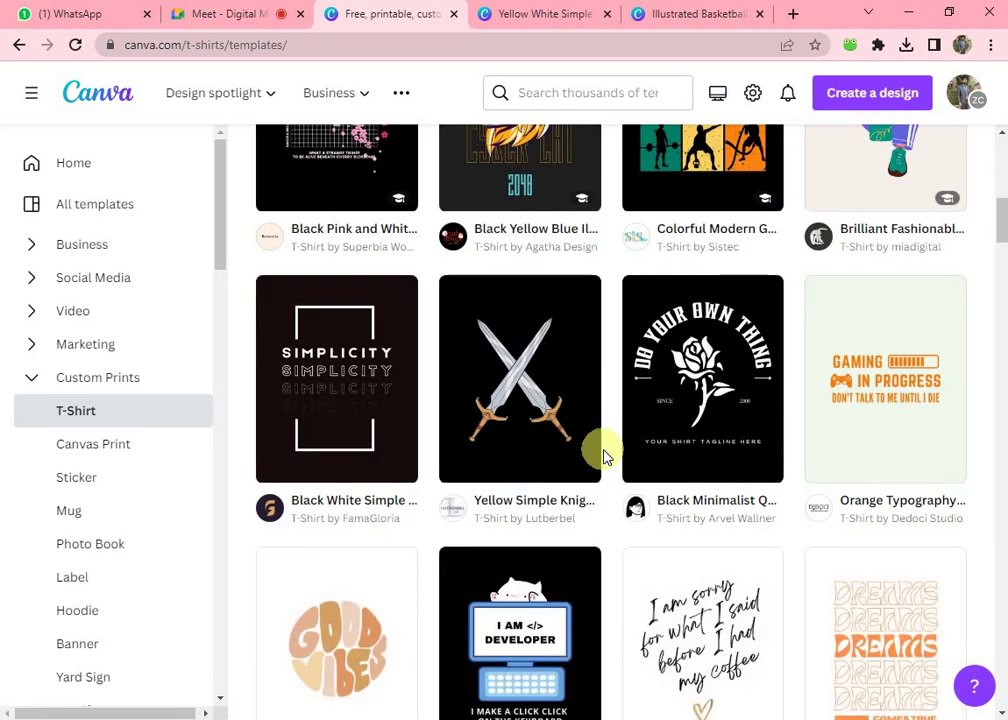
- Open the Yellow Simple Knight Sword Illustration T-shirt preview and browse its 25 similar templates
{"action": "left_click", "coordinate": [522, 390]}
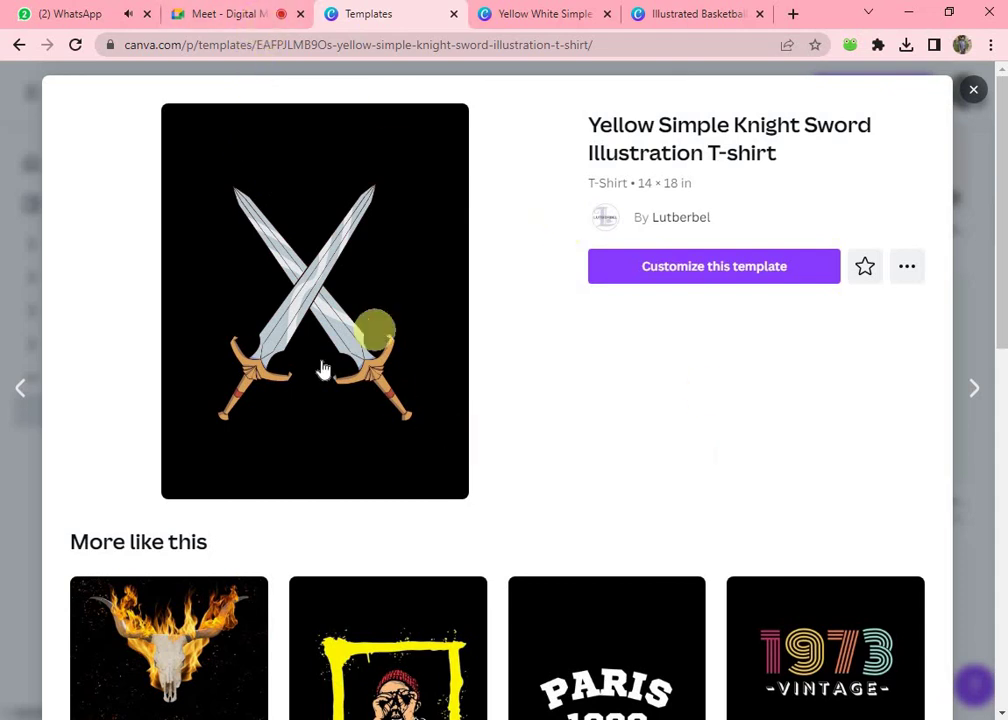
{"action": "scroll", "coordinate": [498, 398], "scroll_direction": "down", "scroll_amount": 3}
{"action": "scroll", "coordinate": [496, 392], "scroll_direction": "up", "scroll_amount": 3}
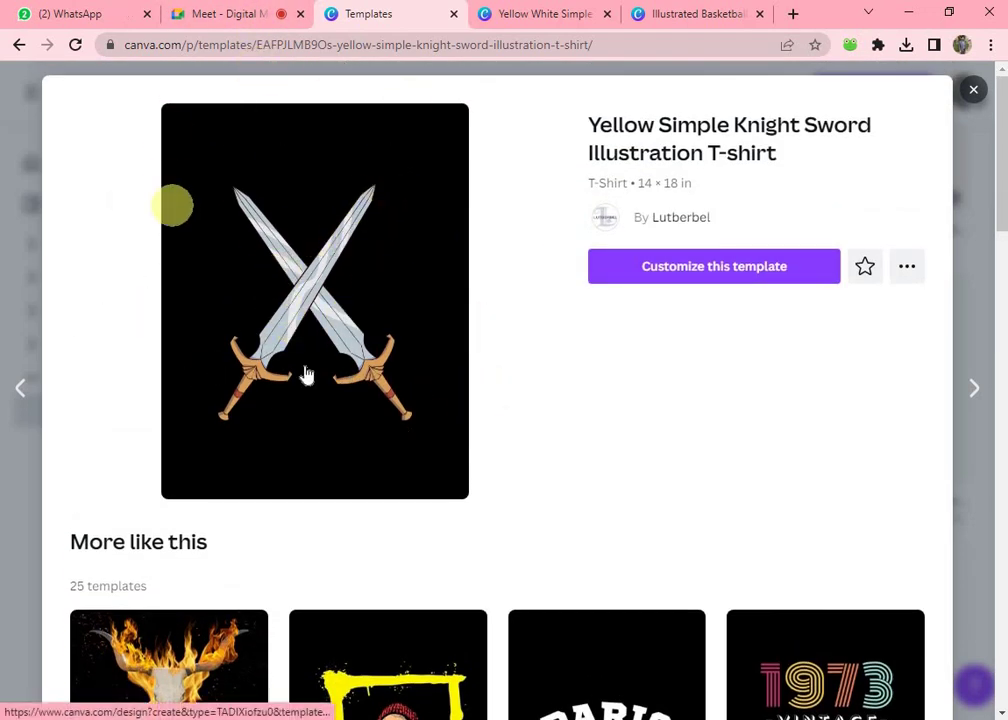
{"action": "scroll", "coordinate": [85, 287], "scroll_direction": "down", "scroll_amount": 4}
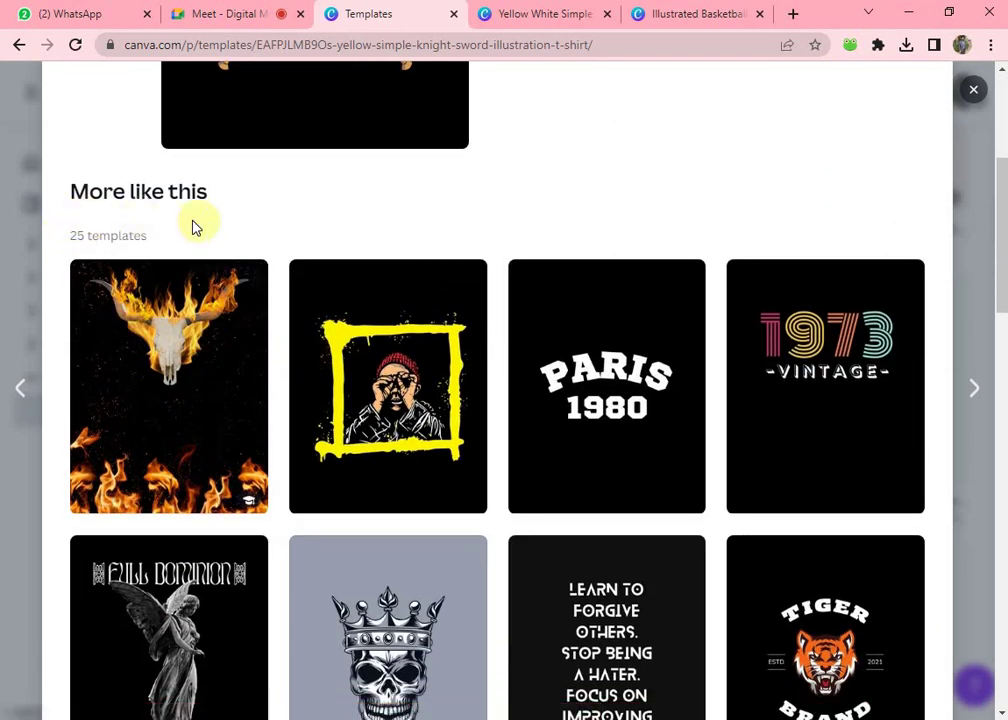
{"action": "scroll", "coordinate": [397, 400], "scroll_direction": "down", "scroll_amount": 2}
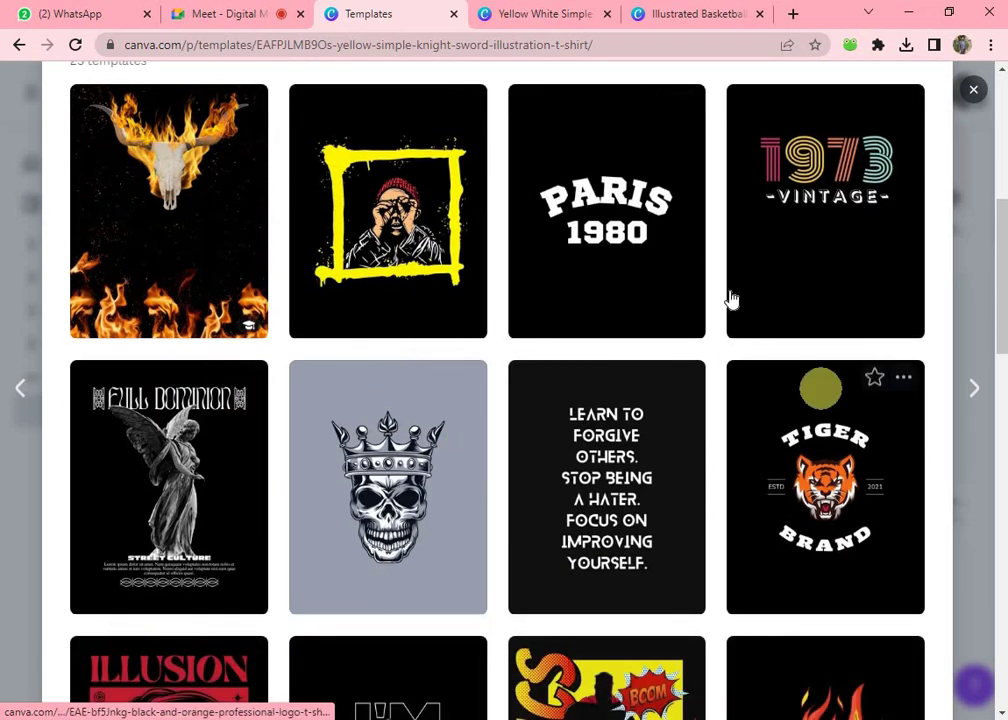
{"action": "scroll", "coordinate": [711, 448], "scroll_direction": "down", "scroll_amount": 6}
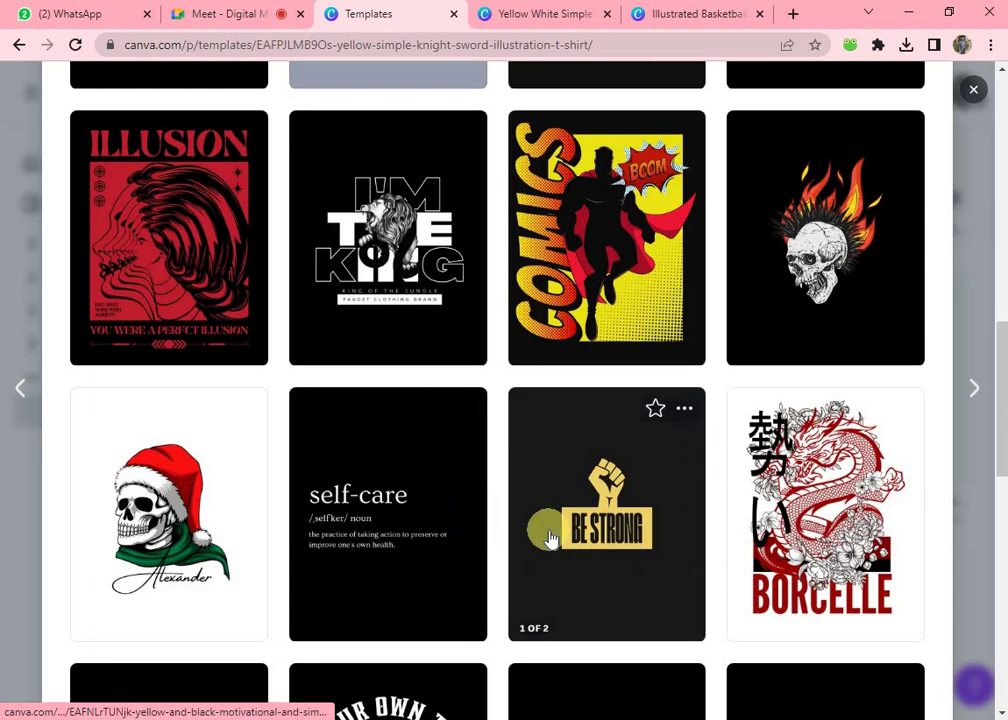
{"action": "scroll", "coordinate": [549, 531], "scroll_direction": "up", "scroll_amount": 7}
{"action": "scroll", "coordinate": [414, 337], "scroll_direction": "up", "scroll_amount": 5}
{"action": "scroll", "coordinate": [414, 344], "scroll_direction": "down", "scroll_amount": 4}
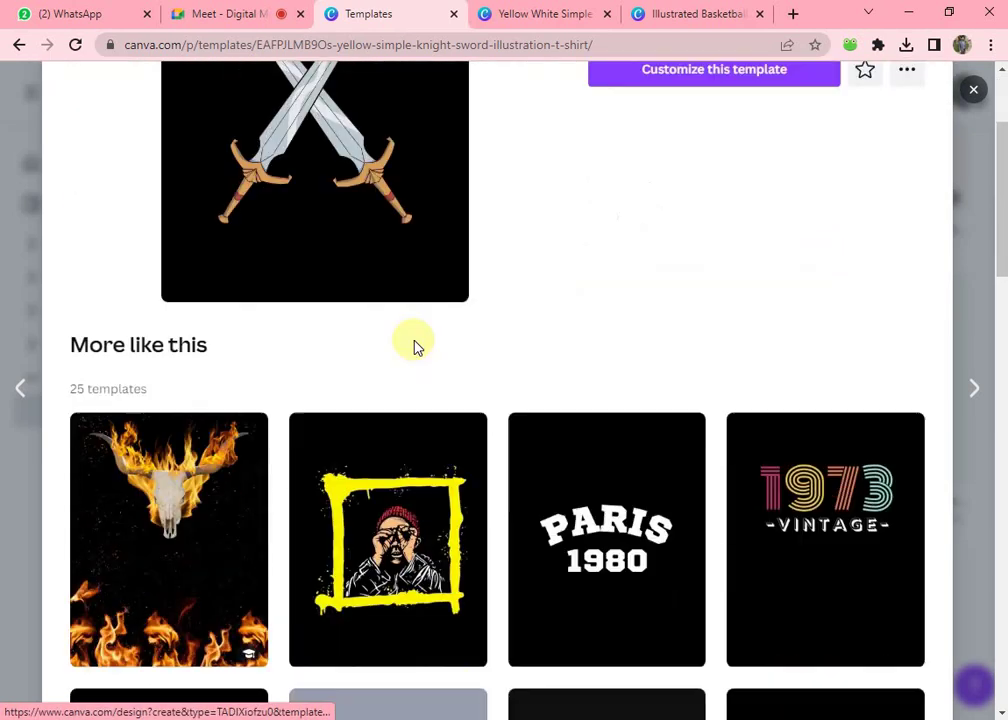
{"action": "scroll", "coordinate": [520, 466], "scroll_direction": "down", "scroll_amount": 5}
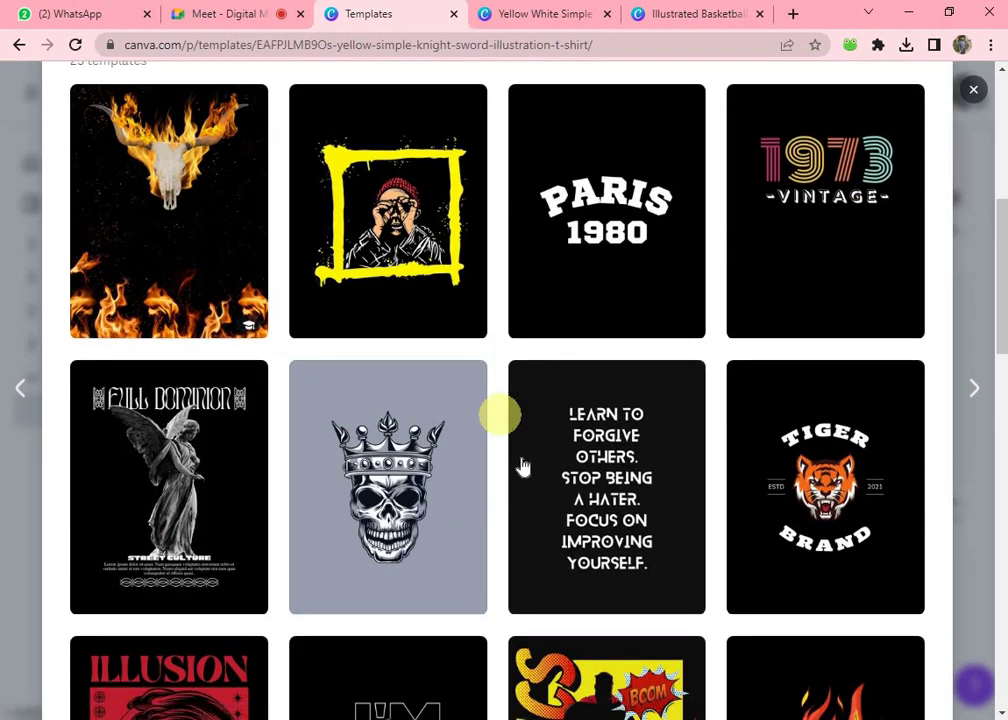
{"action": "scroll", "coordinate": [524, 466], "scroll_direction": "down", "scroll_amount": 7}
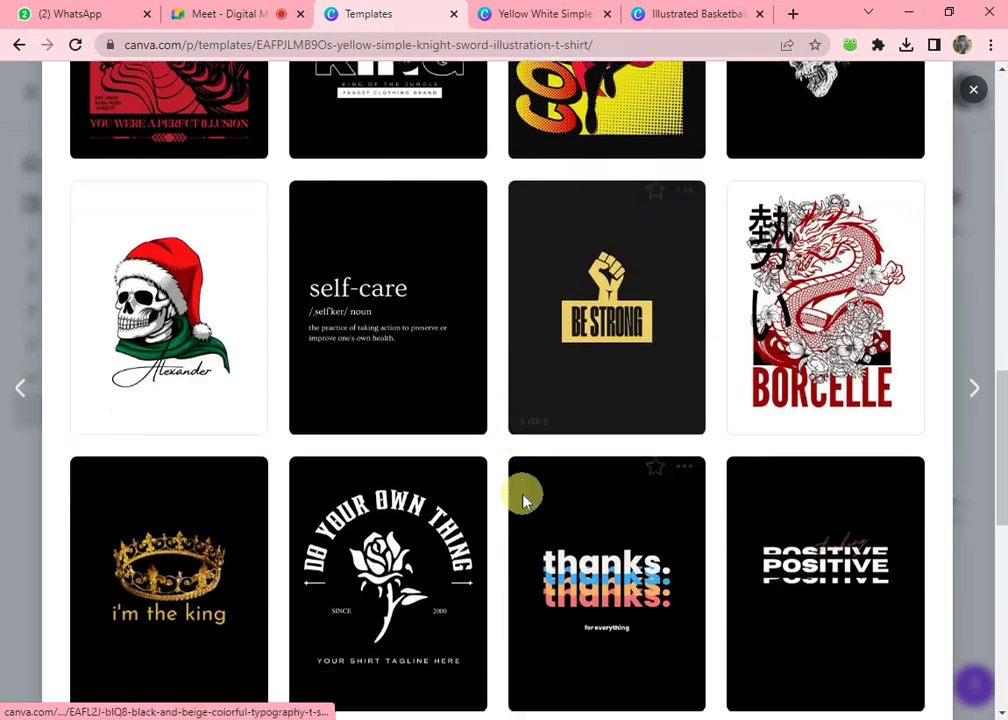
{"action": "scroll", "coordinate": [524, 495], "scroll_direction": "up", "scroll_amount": 12}
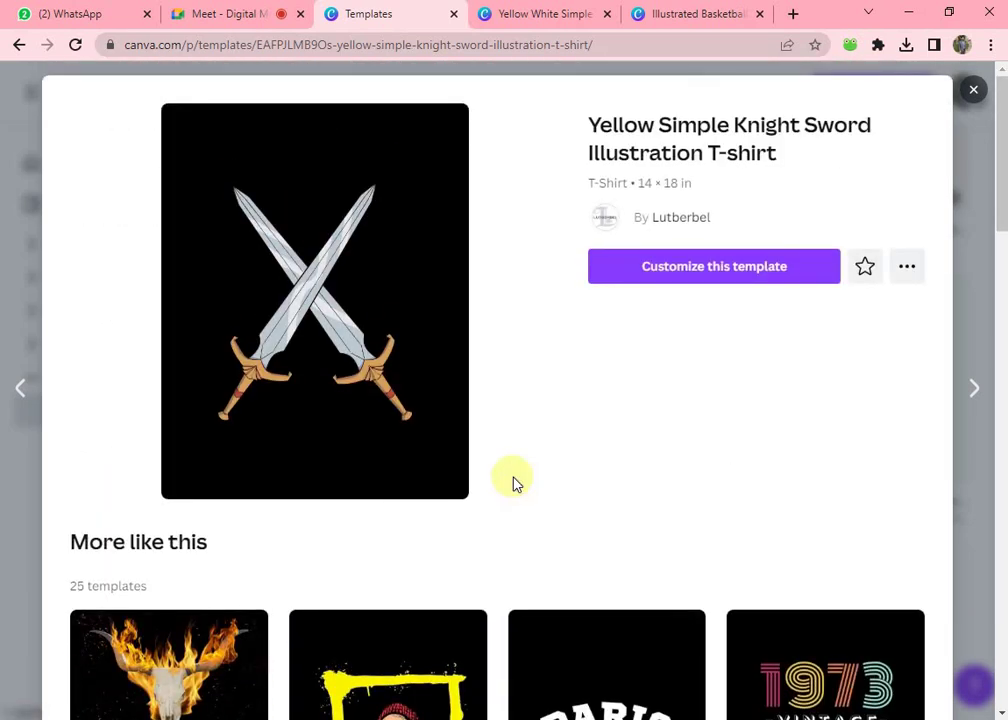
- Customize the crossed knight swords T-shirt template and rerun the recent 't shirt' Elements search
{"action": "left_click", "coordinate": [684, 284]}
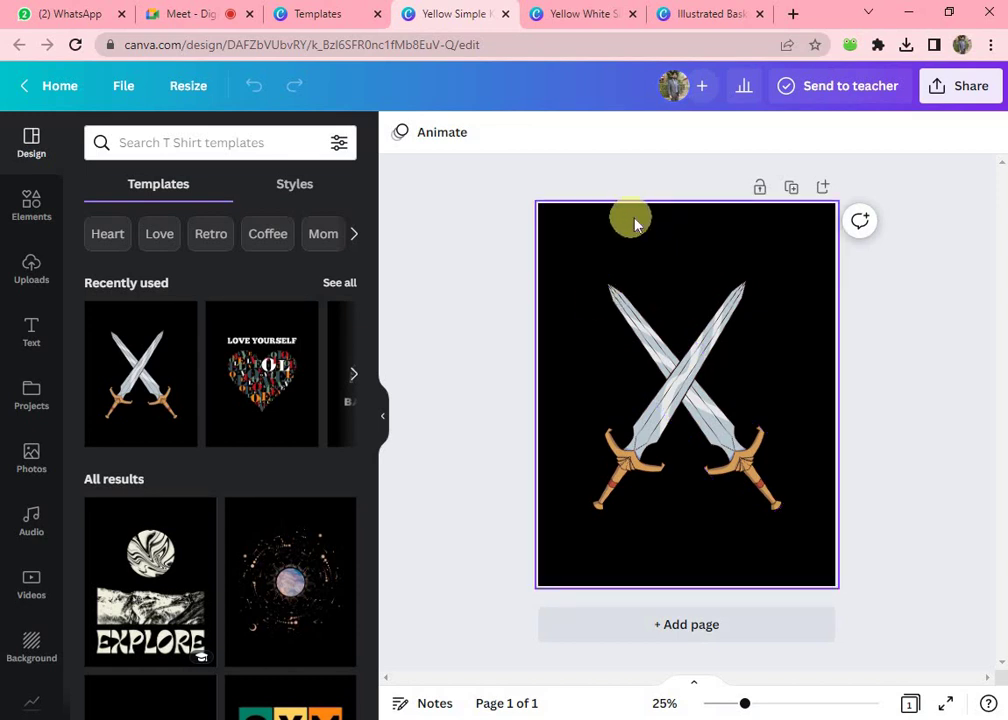
{"action": "left_click", "coordinate": [29, 201]}
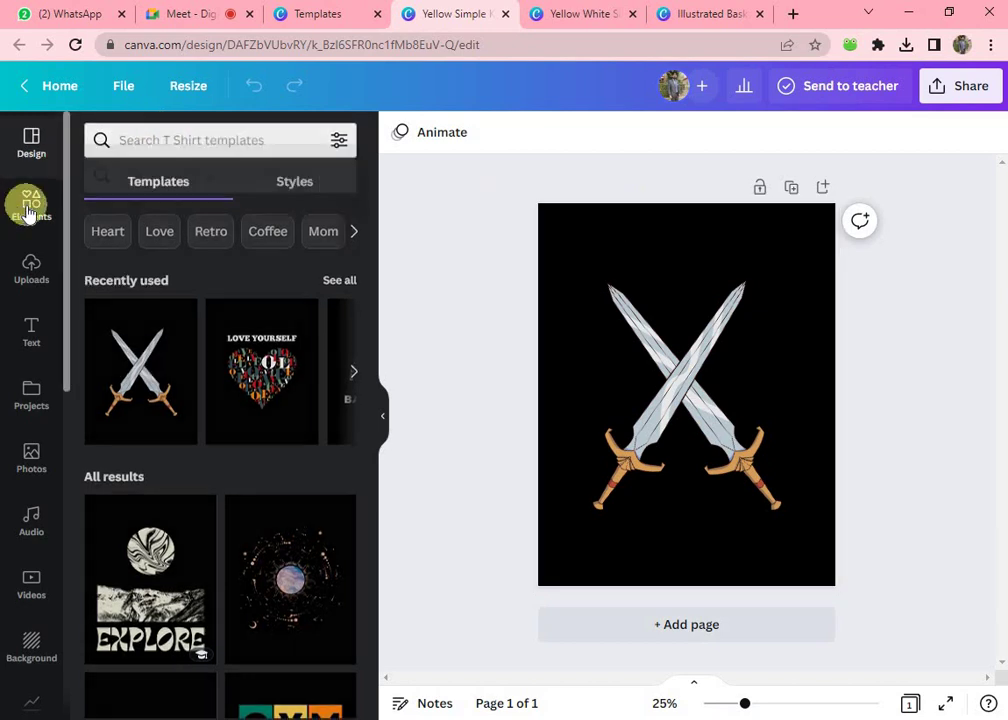
{"action": "left_click", "coordinate": [189, 141]}
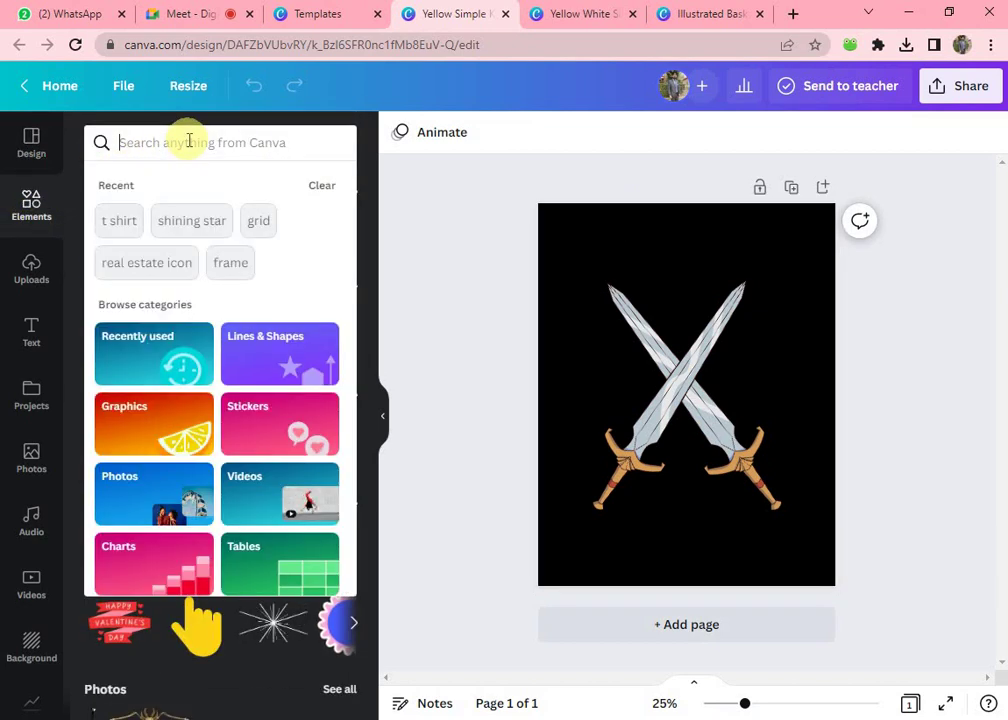
{"action": "left_click", "coordinate": [122, 224]}
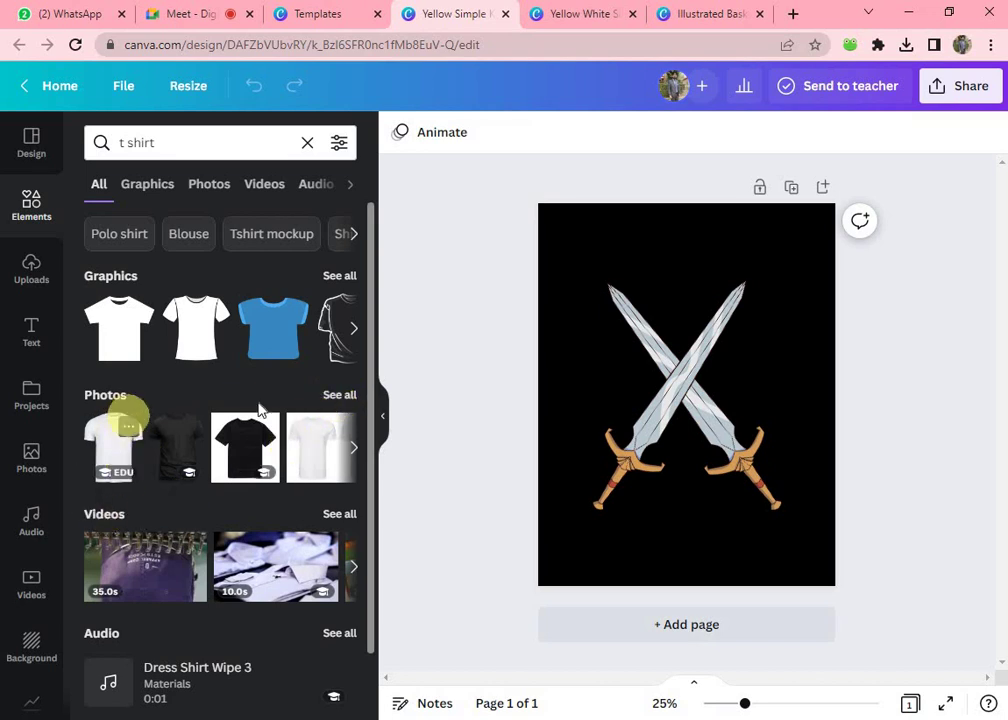
- Add the plain white T-shirt photo from the 't shirt' Photos results to the design
{"action": "left_click", "coordinate": [340, 395]}
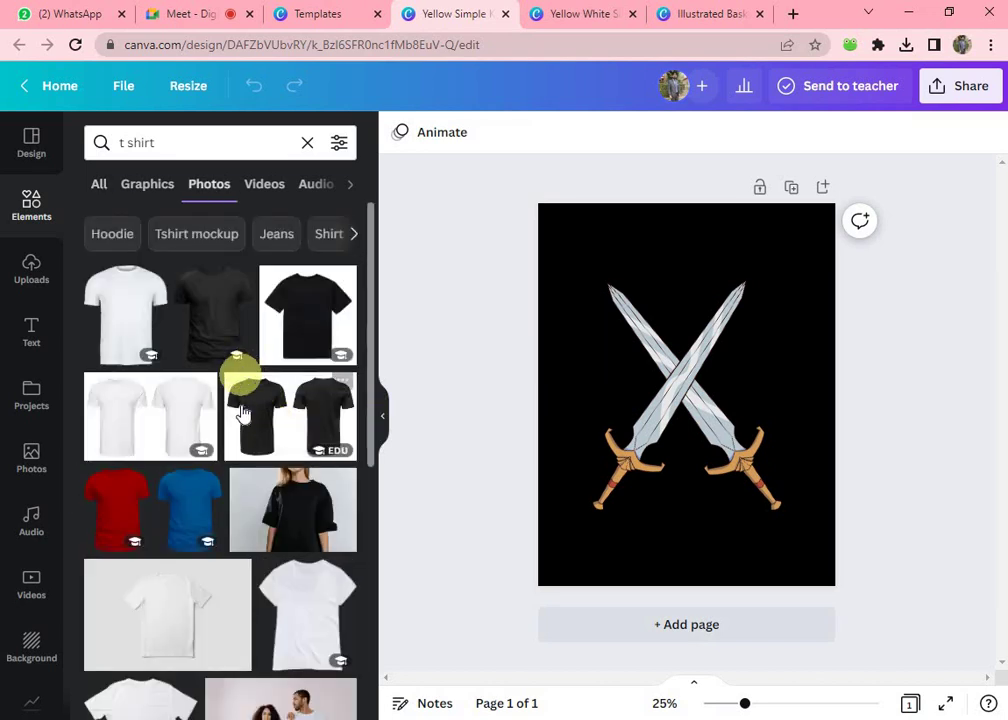
{"action": "scroll", "coordinate": [247, 425], "scroll_direction": "down", "scroll_amount": 3}
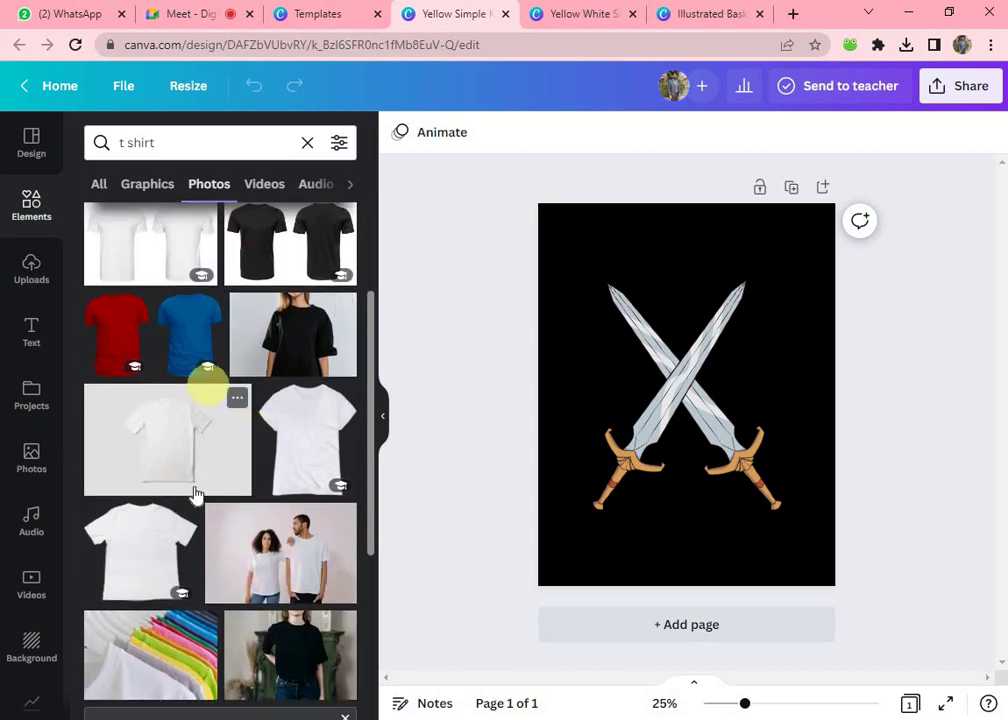
{"action": "scroll", "coordinate": [195, 470], "scroll_direction": "down", "scroll_amount": 3}
{"action": "scroll", "coordinate": [188, 475], "scroll_direction": "up", "scroll_amount": 5}
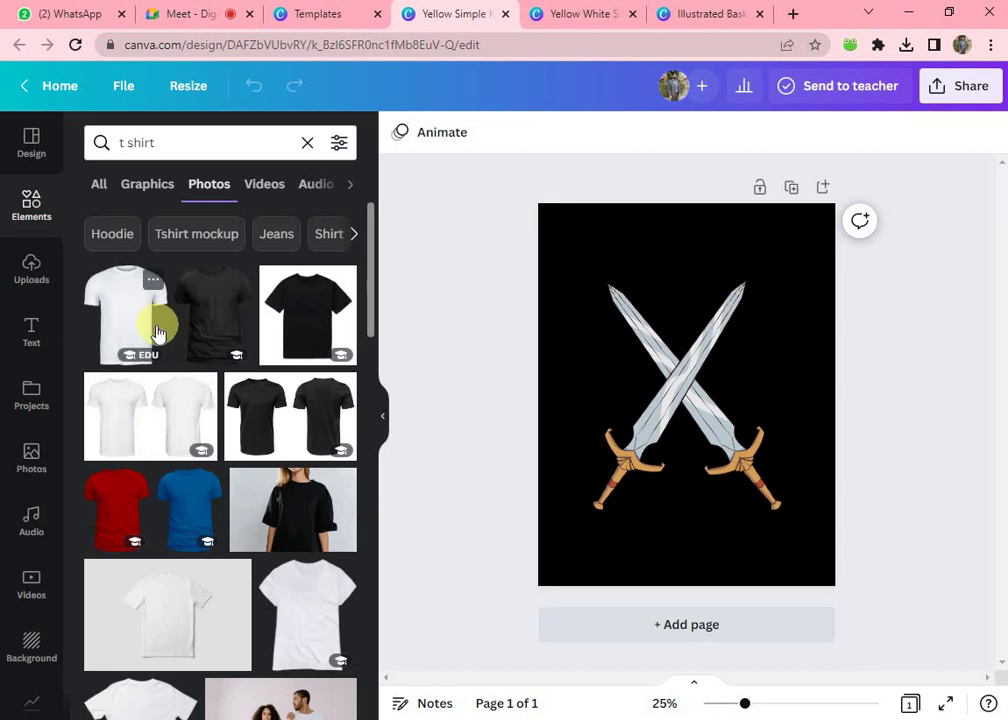
{"action": "left_click", "coordinate": [130, 313]}
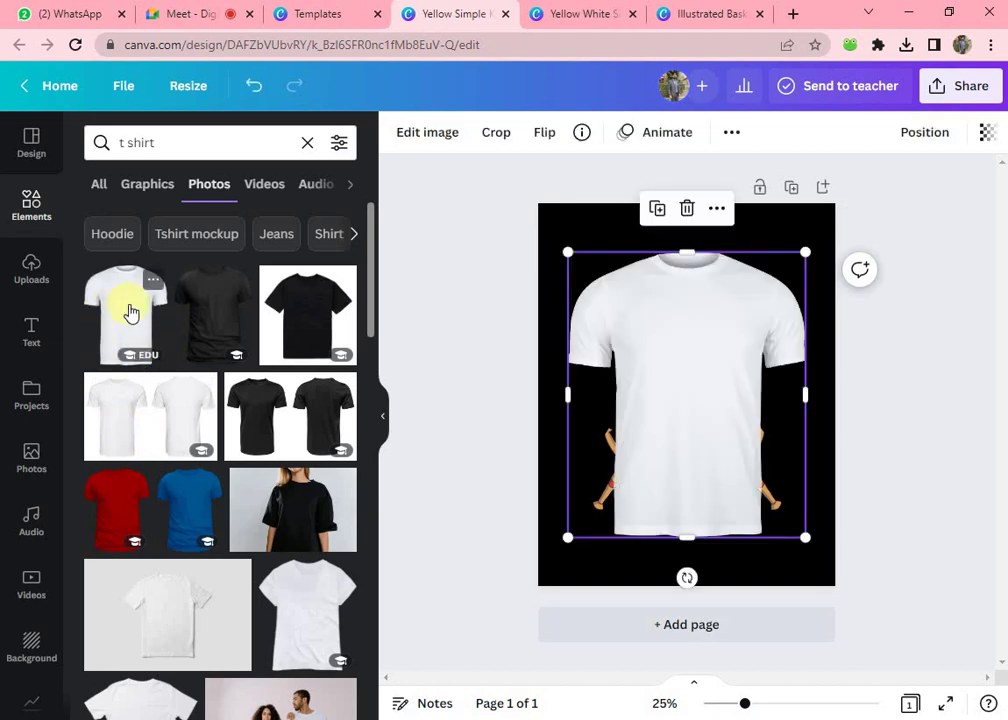
- Stretch the white T-shirt photo out to the page corners so it fills the page
{"action": "left_click_drag", "start_coordinate": [685, 358], "coordinate": [683, 350]}
{"action": "left_click_drag", "start_coordinate": [567, 238], "coordinate": [539, 209]}
{"action": "left_click_drag", "start_coordinate": [805, 540], "coordinate": [835, 582]}
{"action": "left_click_drag", "start_coordinate": [731, 459], "coordinate": [716, 455]}
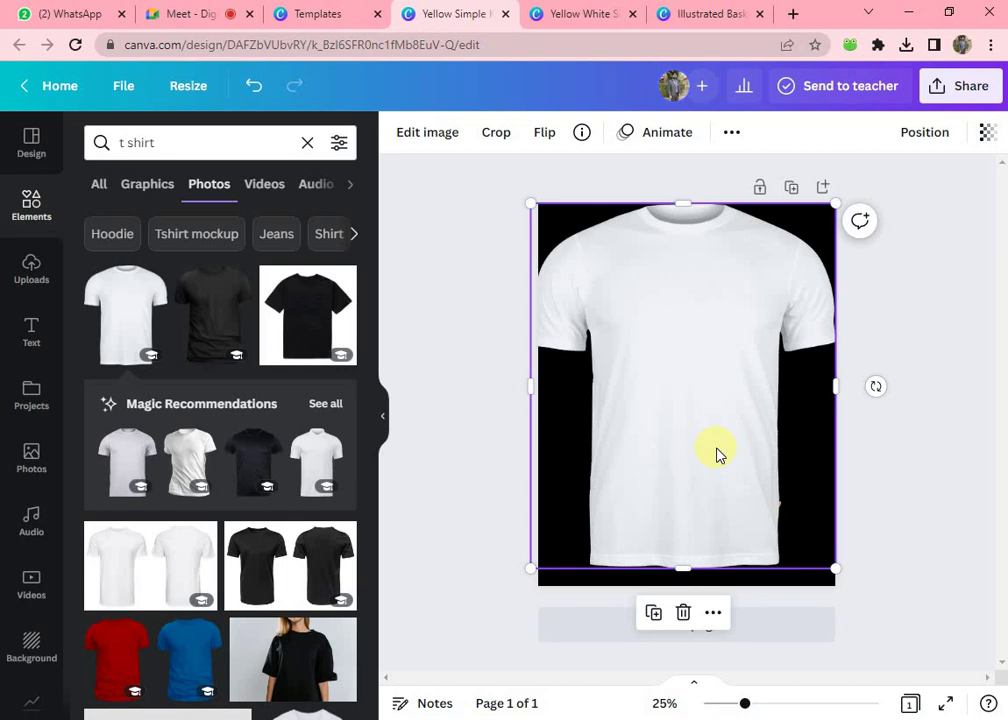
- Send the white T-shirt photo to the back so the crossed swords sit on top
{"action": "right_click", "coordinate": [653, 329]}
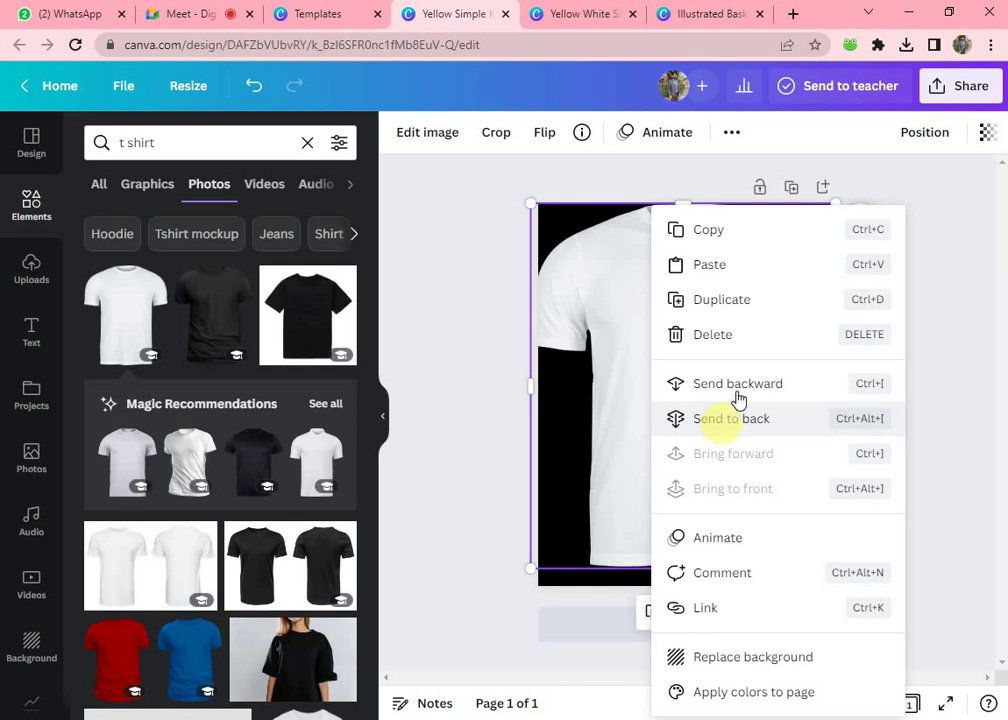
{"action": "left_click", "coordinate": [736, 395]}
{"action": "left_click", "coordinate": [690, 355]}
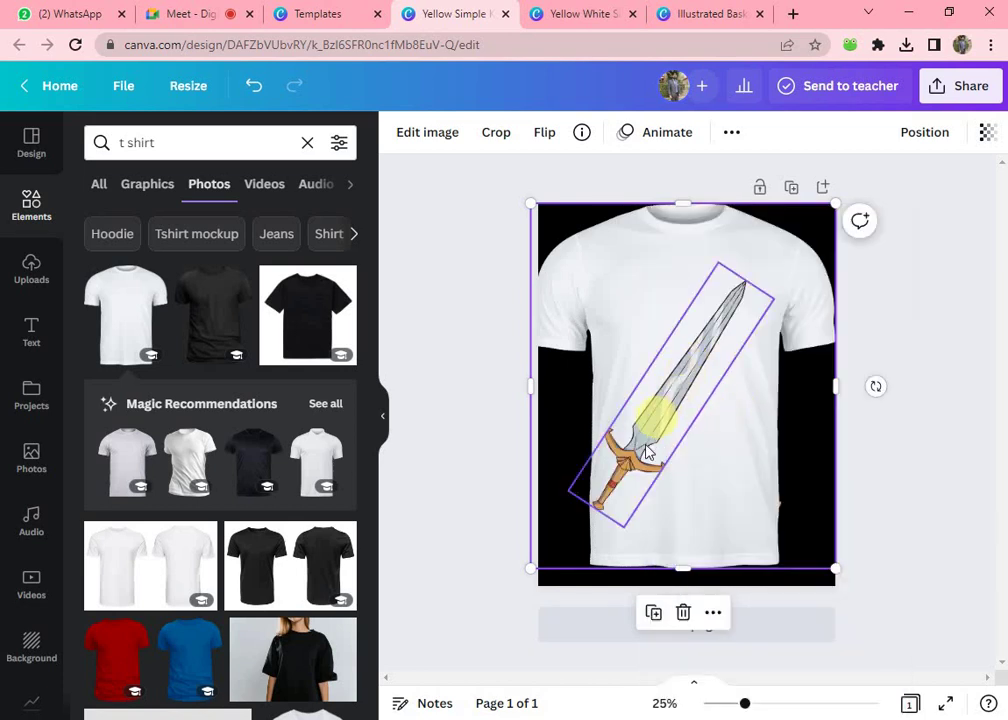
{"action": "left_click", "coordinate": [639, 320]}
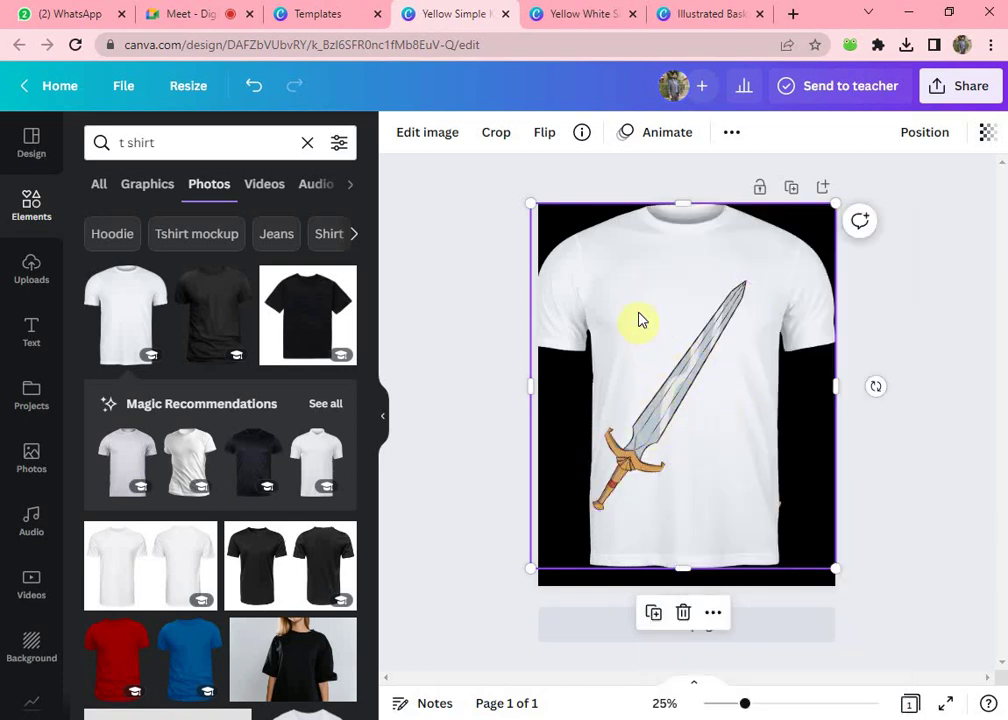
{"action": "right_click", "coordinate": [639, 320]}
{"action": "left_click", "coordinate": [704, 384]}
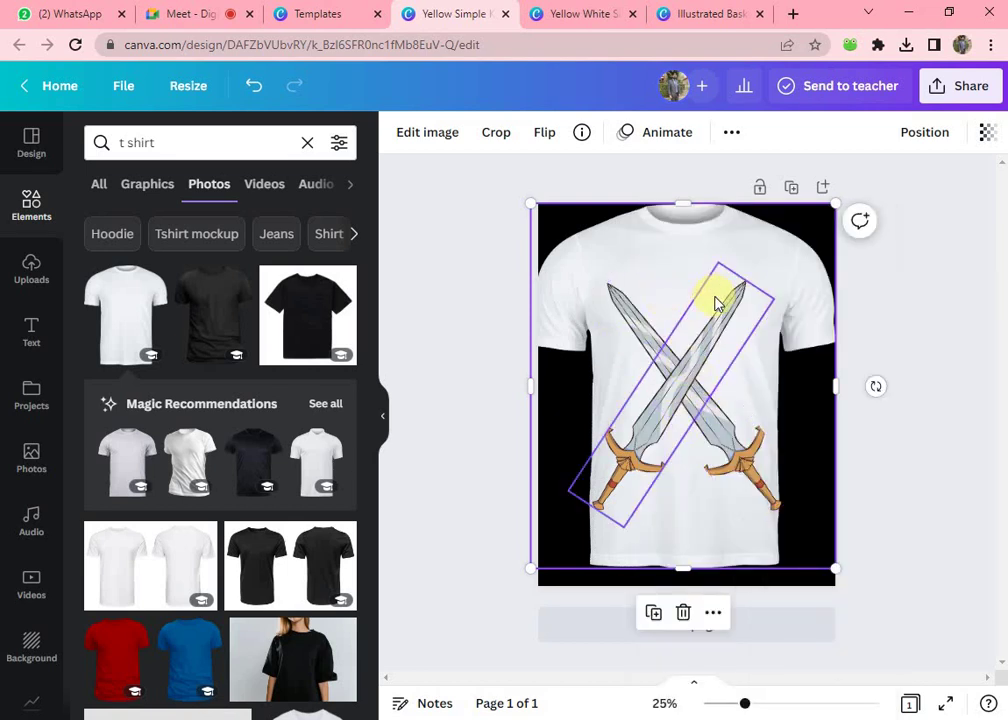
{"action": "key", "text": "ctrl+z"}
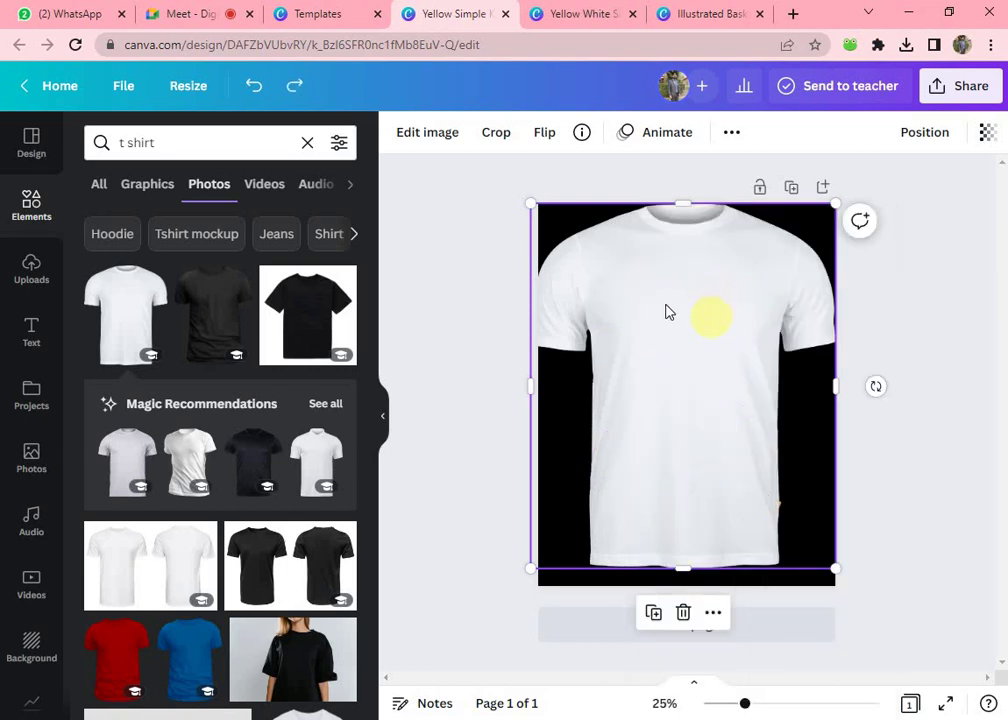
{"action": "right_click", "coordinate": [668, 313]}
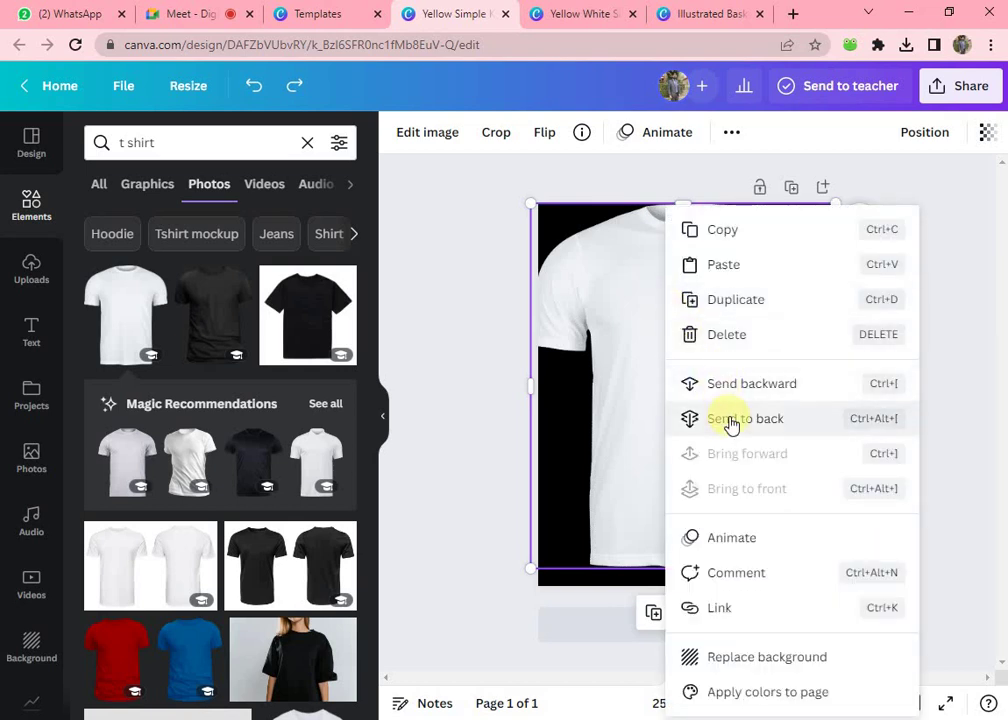
{"action": "right_click", "coordinate": [731, 424]}
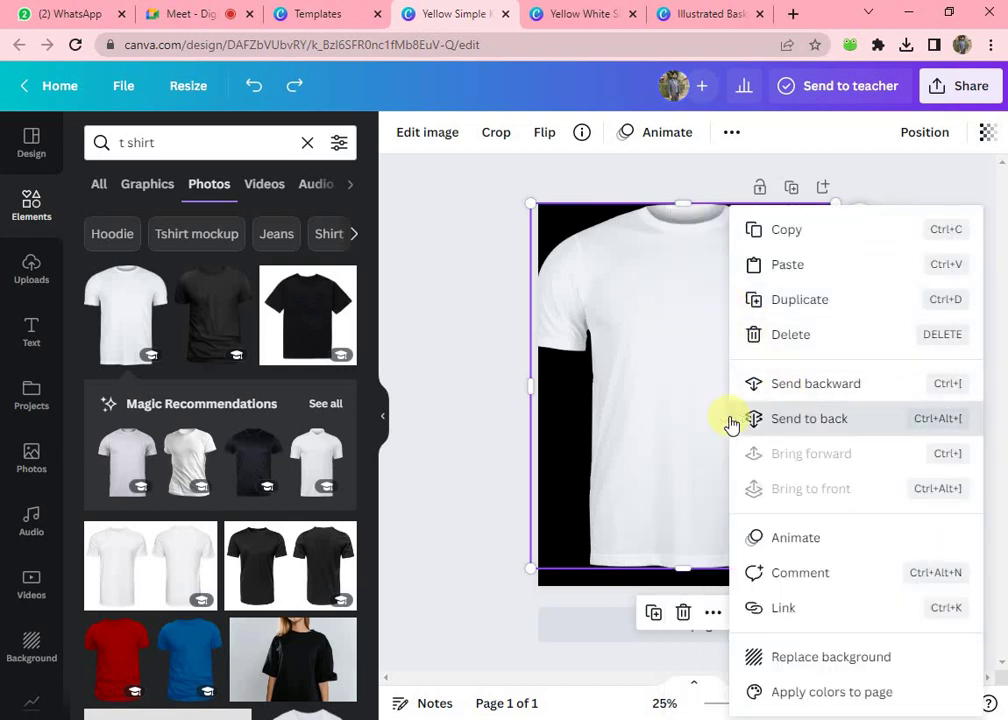
{"action": "left_click", "coordinate": [780, 420]}
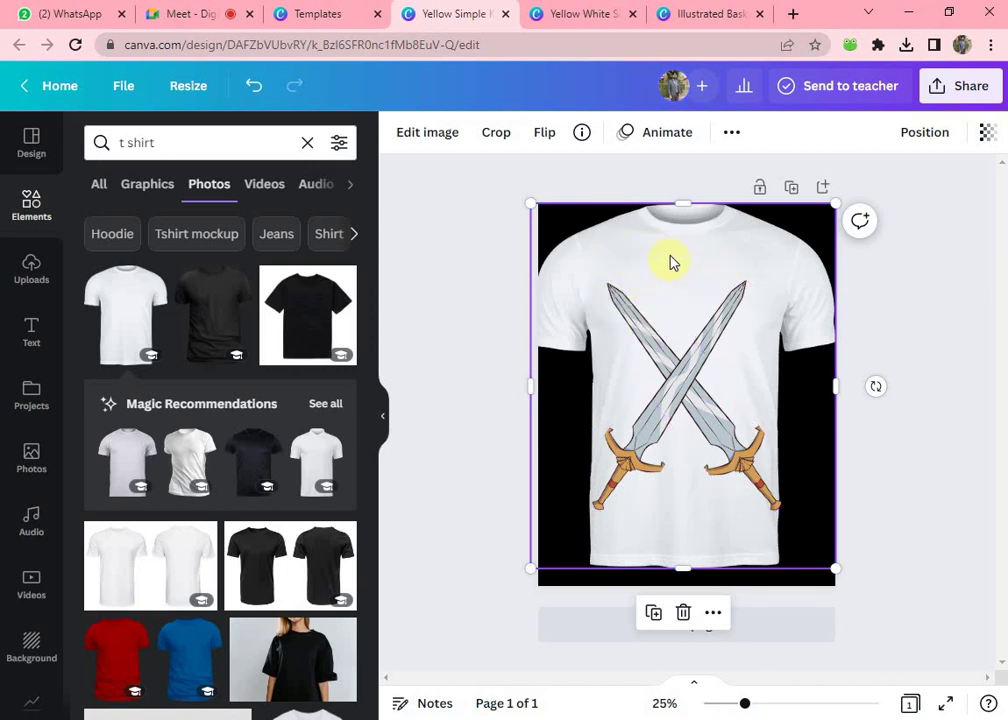
- Add a blank second page below the canvas and scroll the Templates panel
{"action": "left_click", "coordinate": [27, 145]}
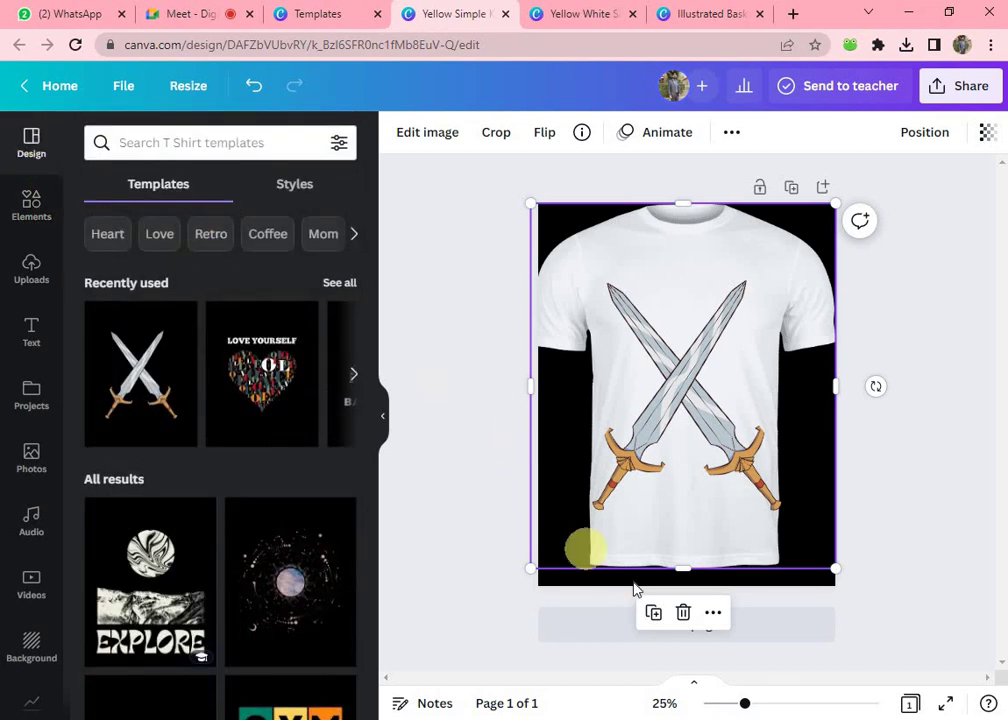
{"action": "scroll", "coordinate": [169, 499], "scroll_direction": "down", "scroll_amount": 2}
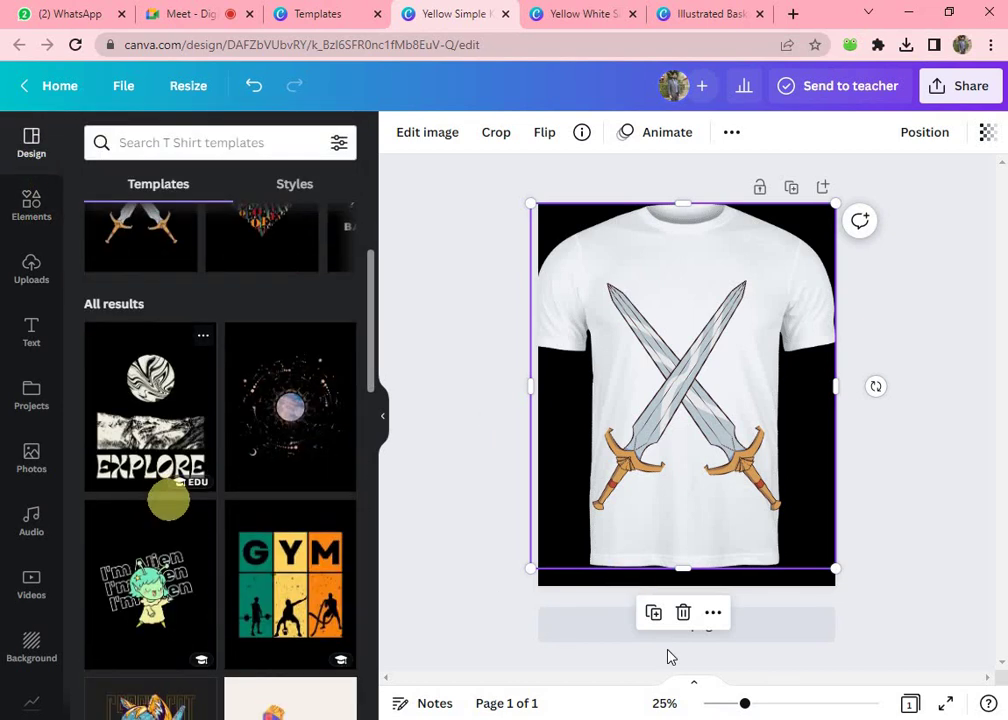
{"action": "left_click", "coordinate": [795, 634]}
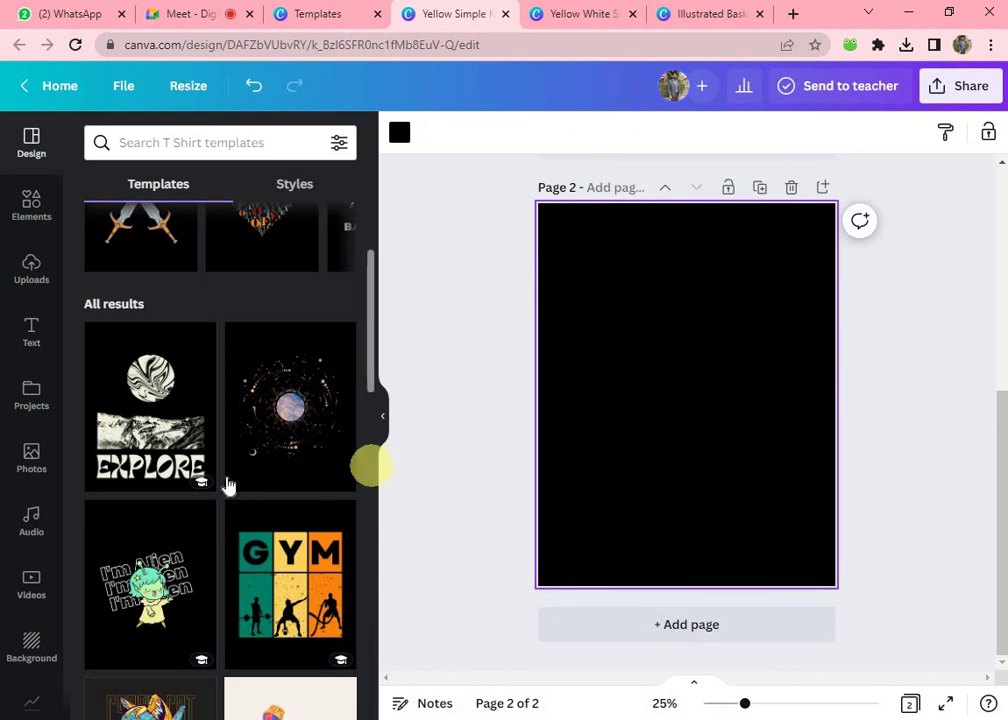
{"action": "scroll", "coordinate": [213, 487], "scroll_direction": "down", "scroll_amount": 2}
{"action": "scroll", "coordinate": [211, 483], "scroll_direction": "down", "scroll_amount": 1}
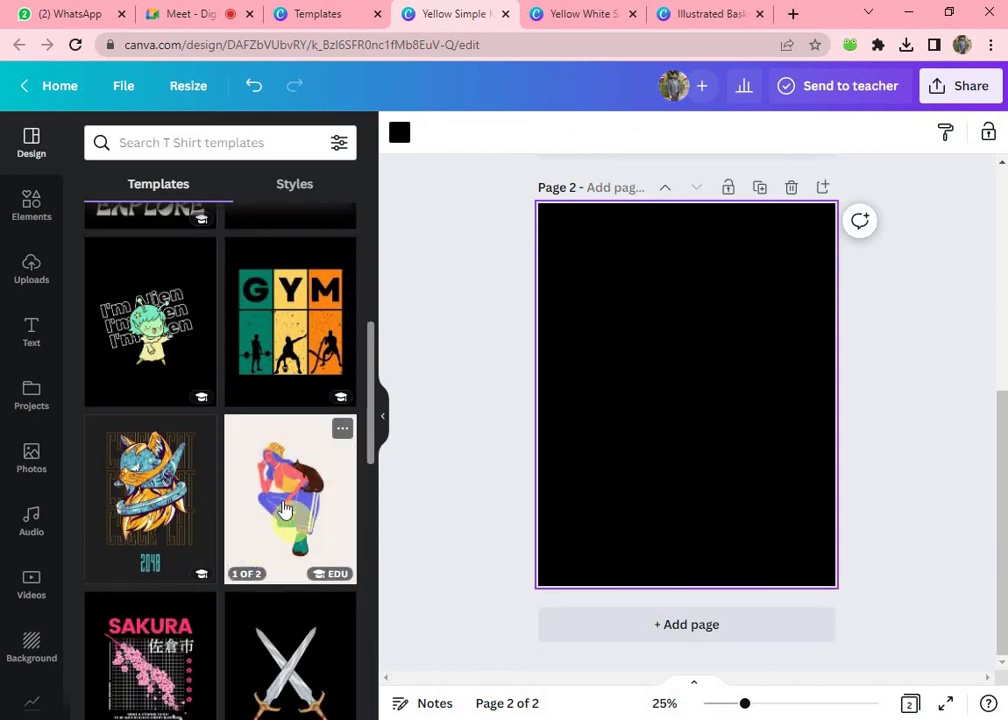
- Apply the Brilliant Fashionable Girl and Cat figure page to Page 2
{"action": "left_click", "coordinate": [268, 500]}
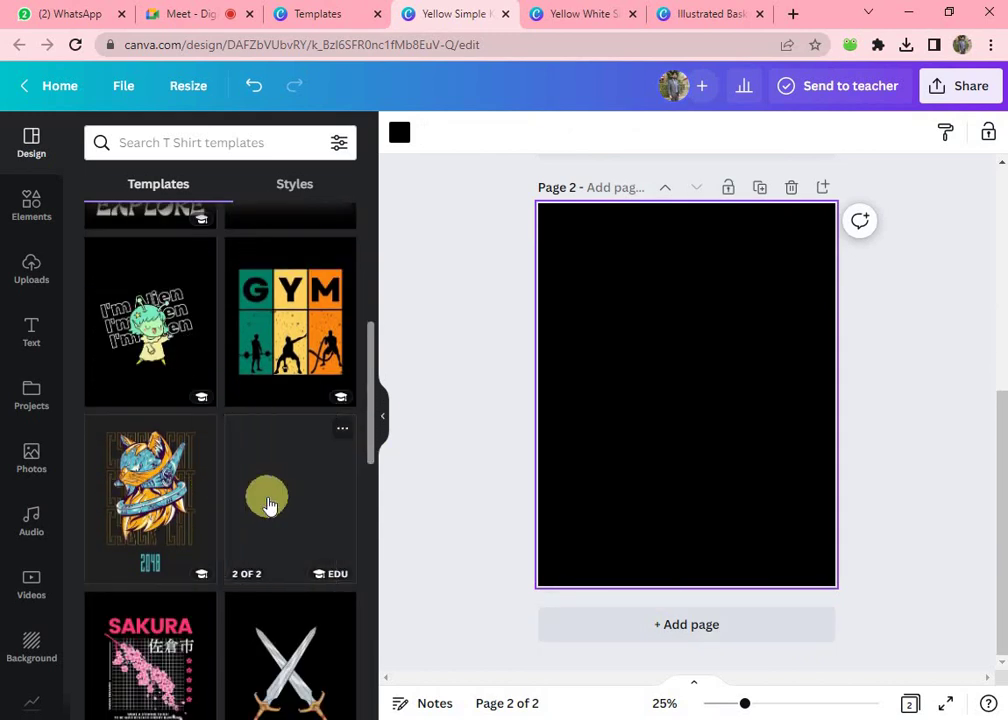
{"action": "left_click", "coordinate": [152, 328]}
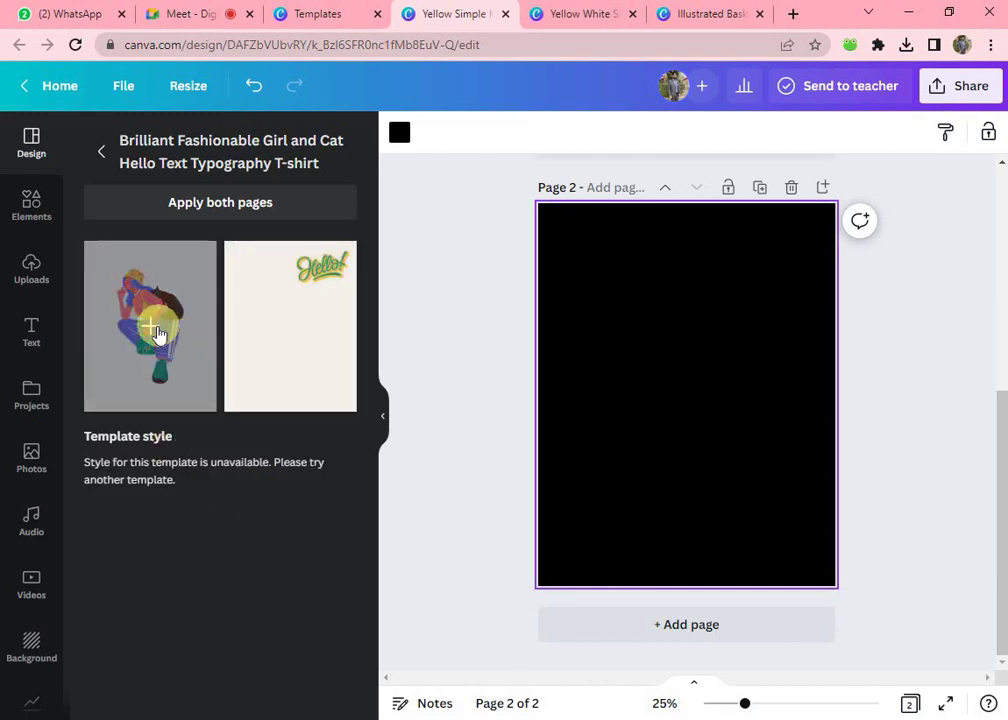
{"action": "scroll", "coordinate": [736, 416], "scroll_direction": "up", "scroll_amount": 2}
- Move the girl-and-cat figure onto Page 1's shirt, shrink it above the swords, and preview full screen
{"action": "left_click", "coordinate": [731, 547]}
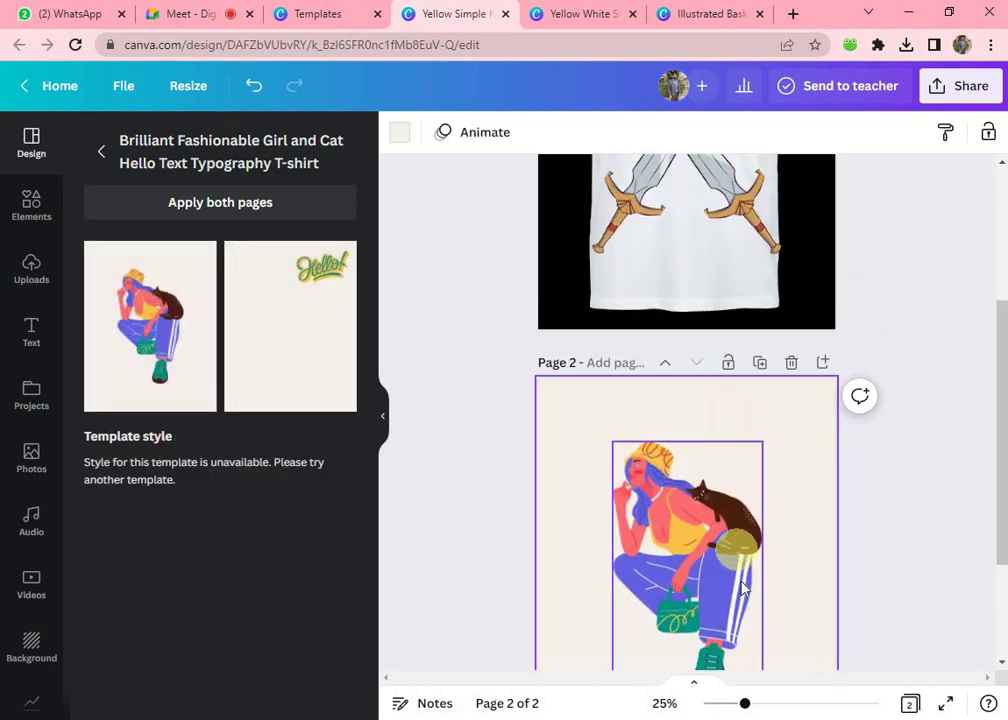
{"action": "left_click_drag", "start_coordinate": [722, 603], "coordinate": [731, 254]}
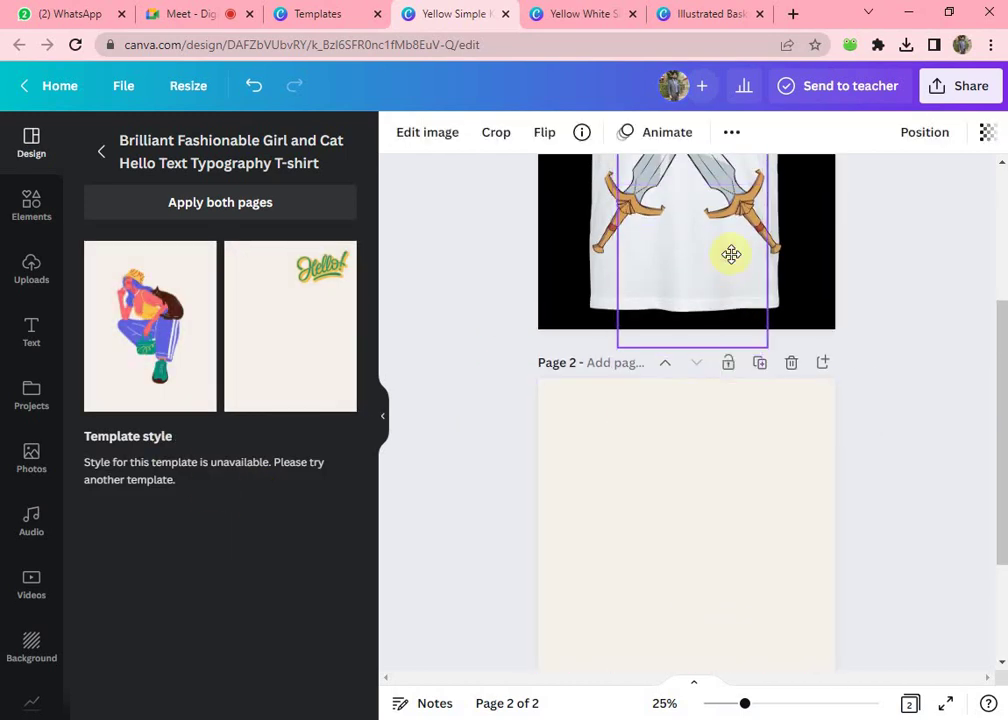
{"action": "scroll", "coordinate": [817, 394], "scroll_direction": "up", "scroll_amount": 3}
{"action": "left_click_drag", "start_coordinate": [695, 480], "coordinate": [695, 385]}
{"action": "left_click_drag", "start_coordinate": [760, 252], "coordinate": [698, 470]}
{"action": "left_click_drag", "start_coordinate": [634, 482], "coordinate": [676, 286]}
{"action": "left_click", "coordinate": [945, 703]}
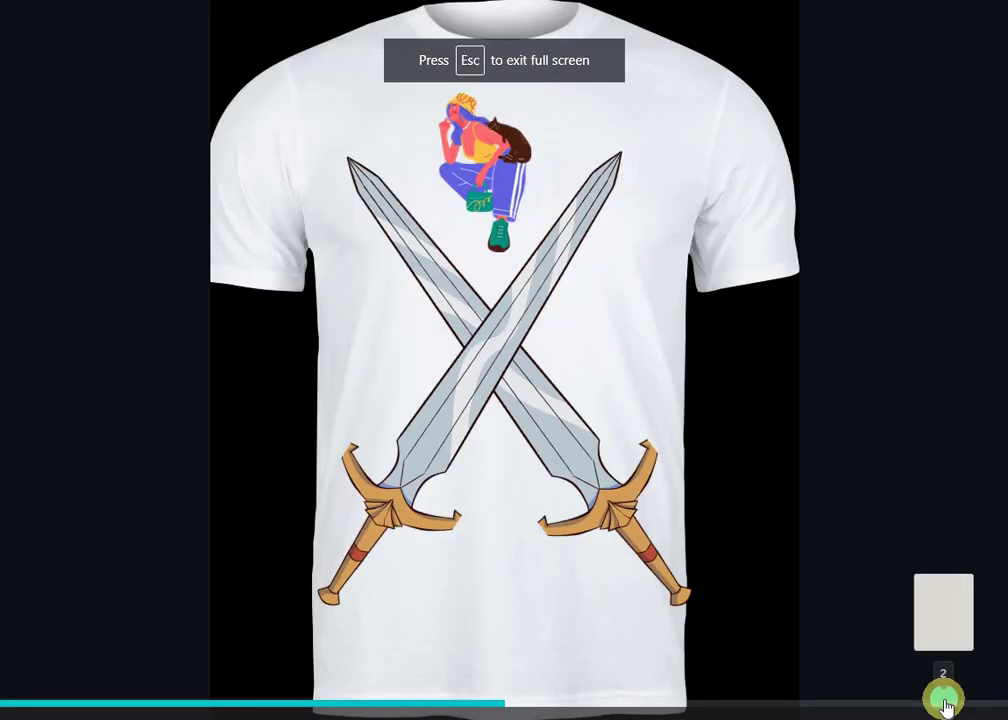
{"action": "left_click", "coordinate": [945, 703]}
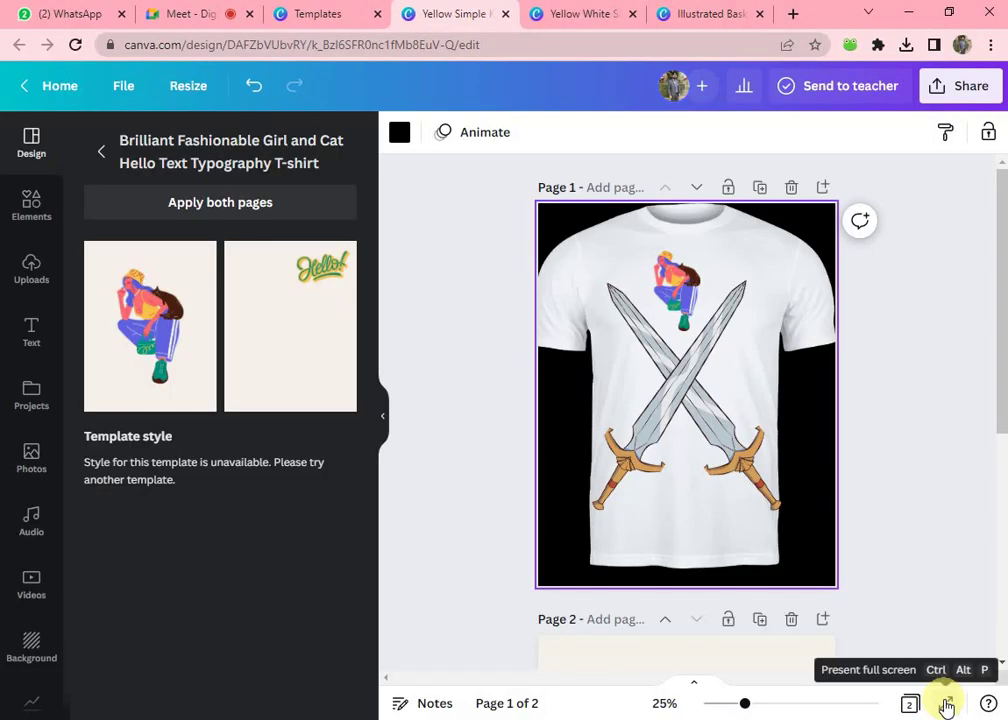
- Close the T-shirt template preview and browse the Custom Prints Mug templates
{"action": "left_click", "coordinate": [308, 14]}
{"action": "left_click", "coordinate": [22, 195]}
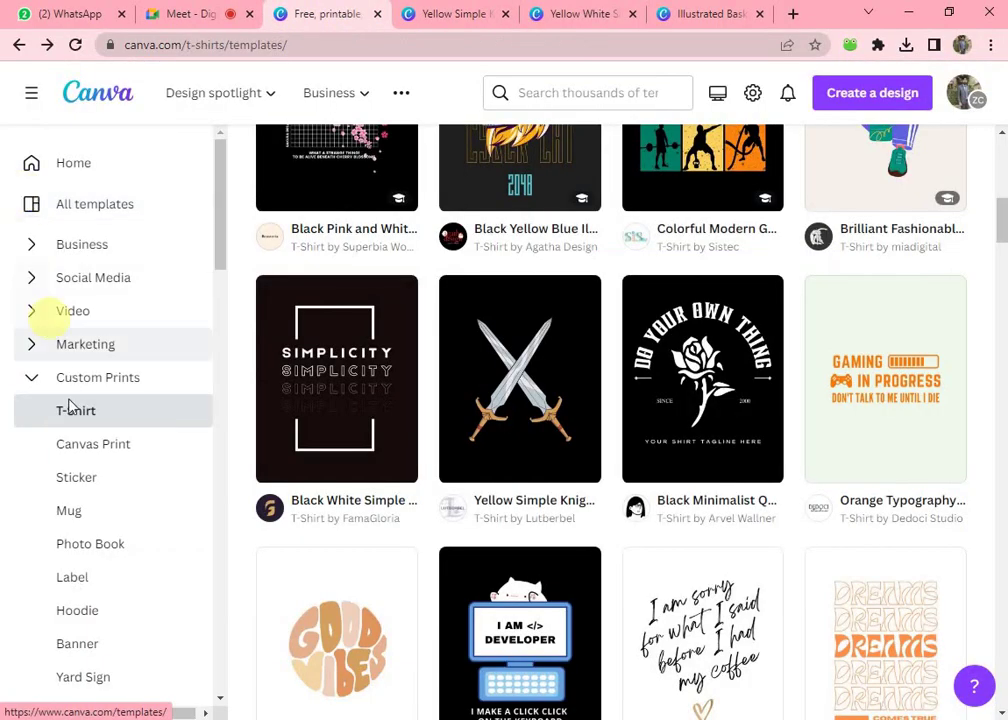
{"action": "left_click", "coordinate": [70, 512]}
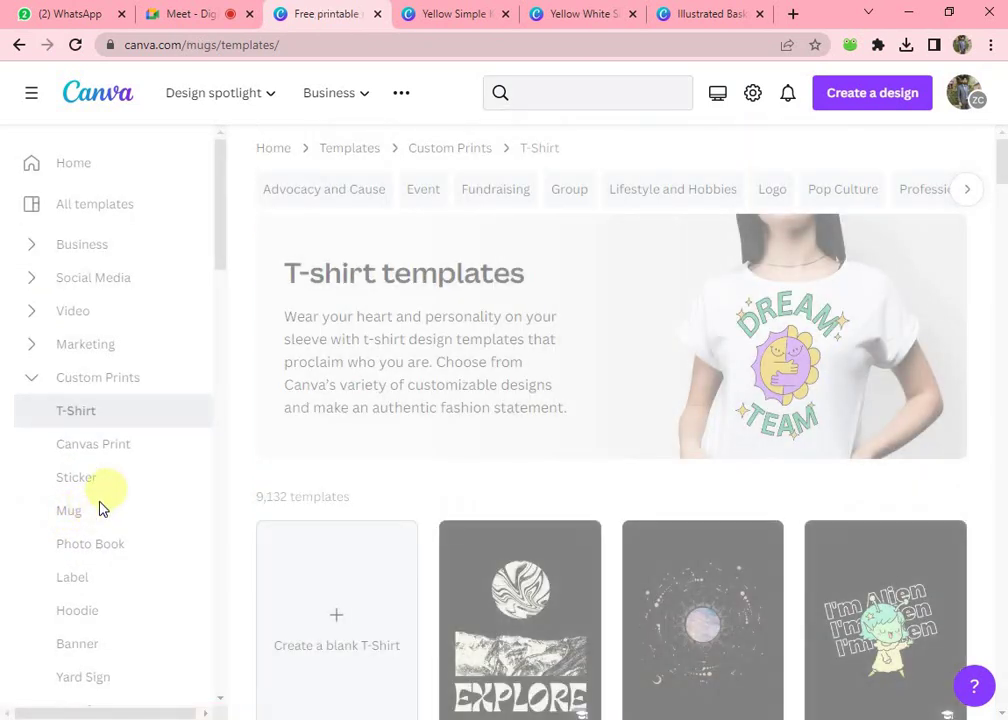
{"action": "scroll", "coordinate": [700, 420], "scroll_direction": "down", "scroll_amount": 4}
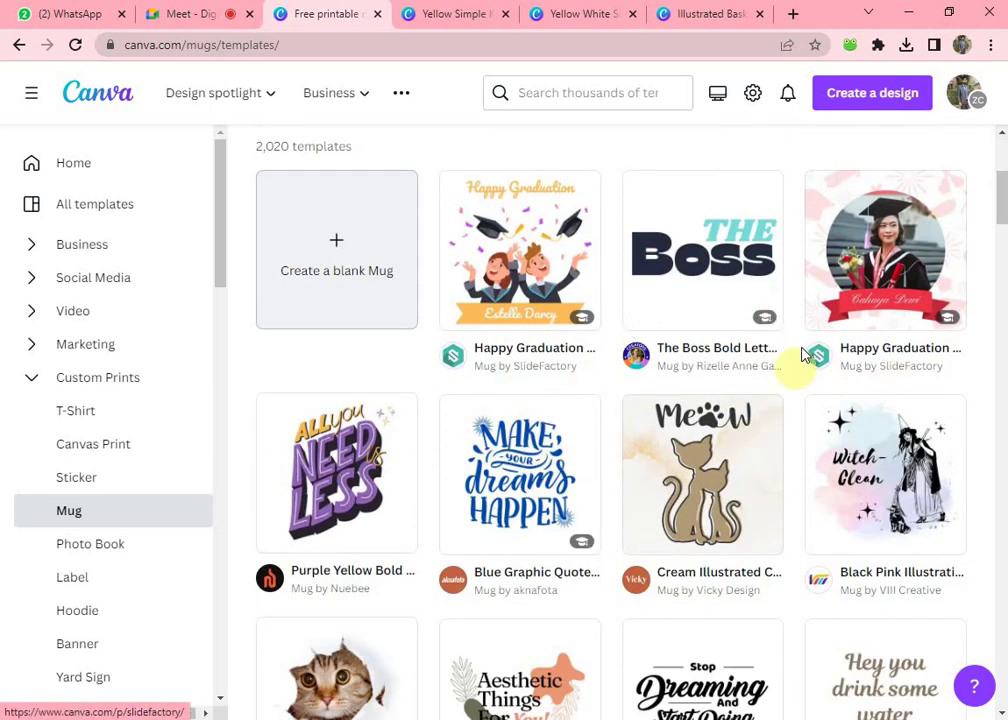
- Open the Happy Graduation Print Mug template and customize it into a new design
{"action": "left_click", "coordinate": [491, 279]}
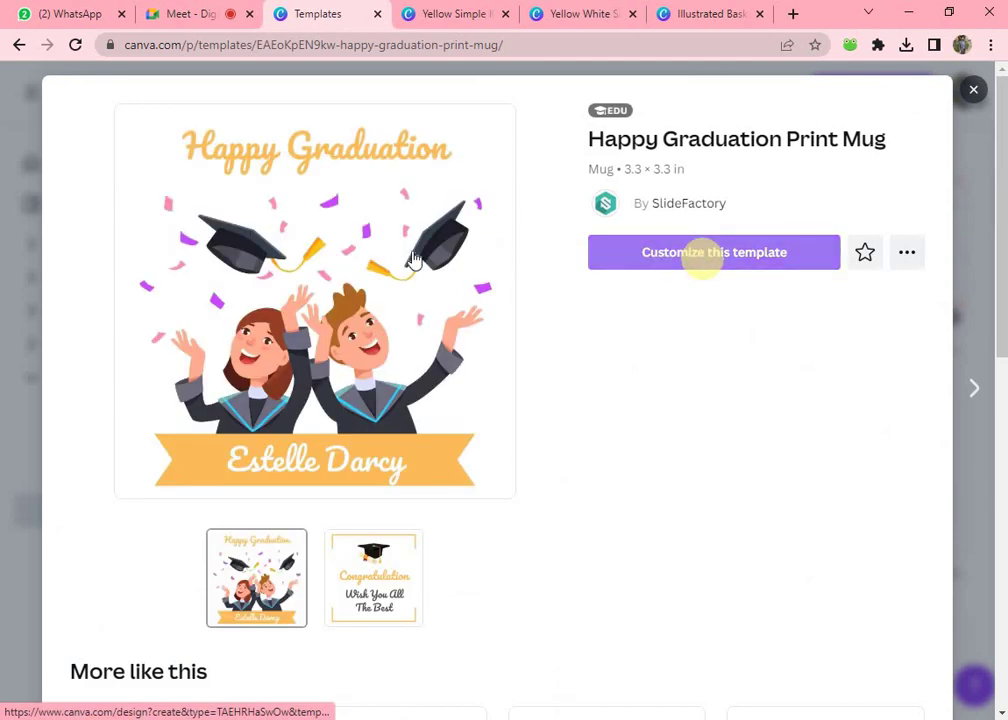
{"action": "scroll", "coordinate": [213, 296], "scroll_direction": "down", "scroll_amount": 6}
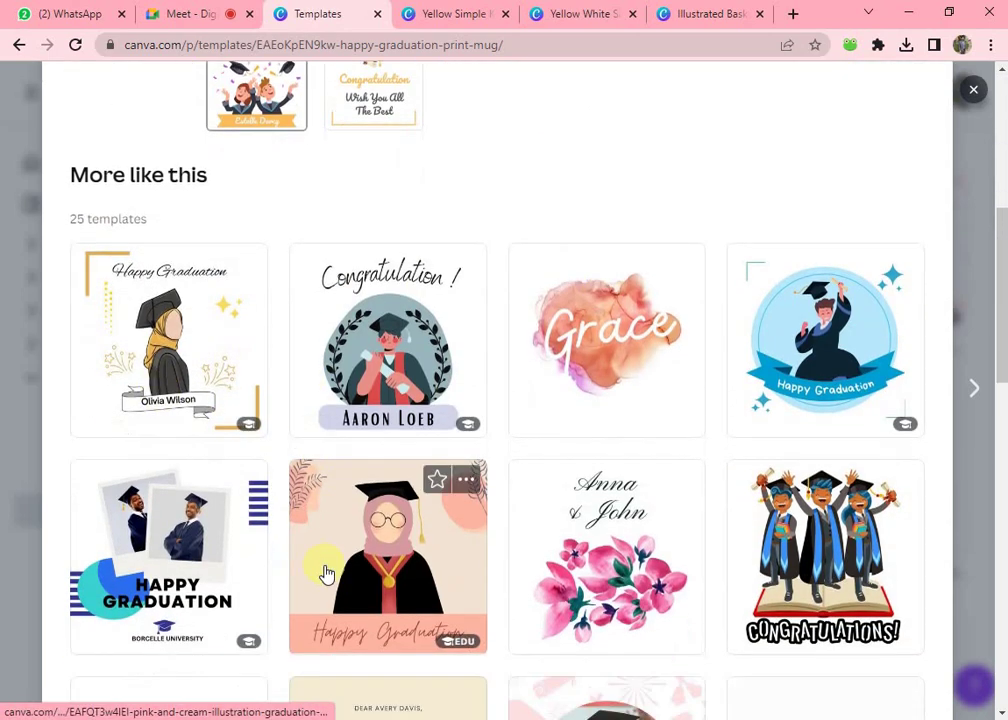
{"action": "scroll", "coordinate": [326, 574], "scroll_direction": "up", "scroll_amount": 6}
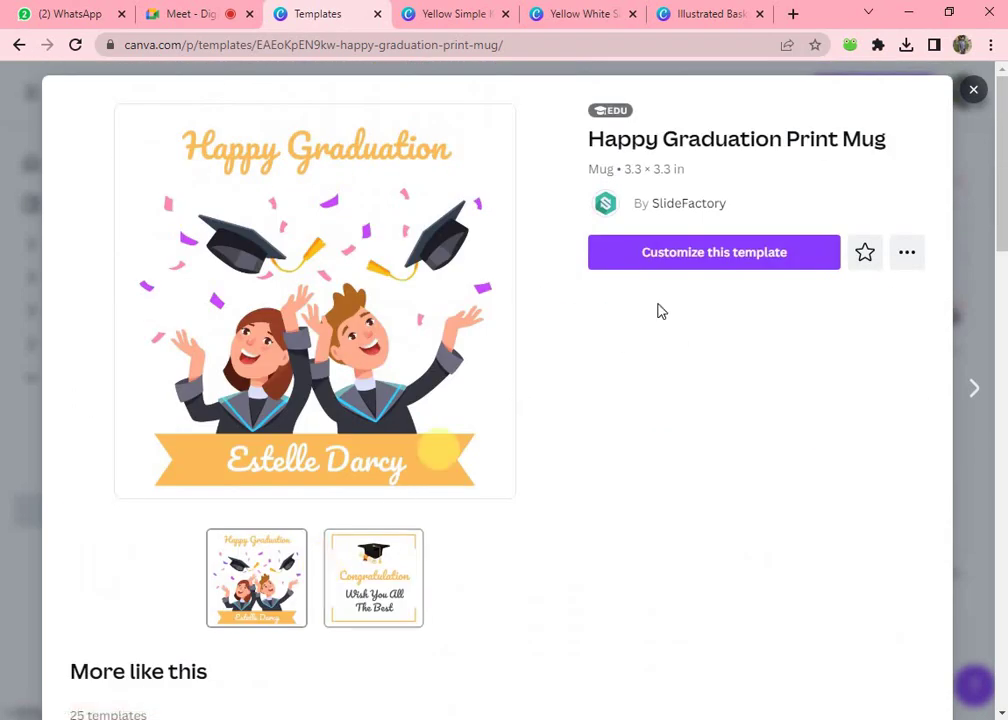
{"action": "left_click", "coordinate": [668, 268]}
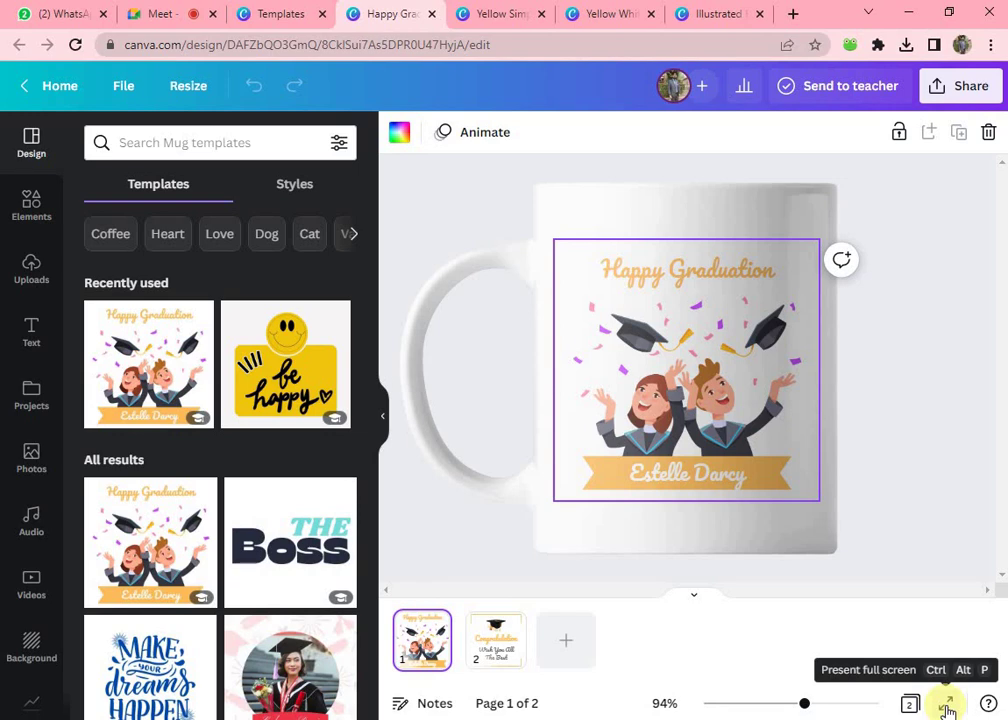
- Preview the graduation mug full screen, deselect it, and return to the Happy Graduation Print Mug page
{"action": "left_click", "coordinate": [947, 706]}
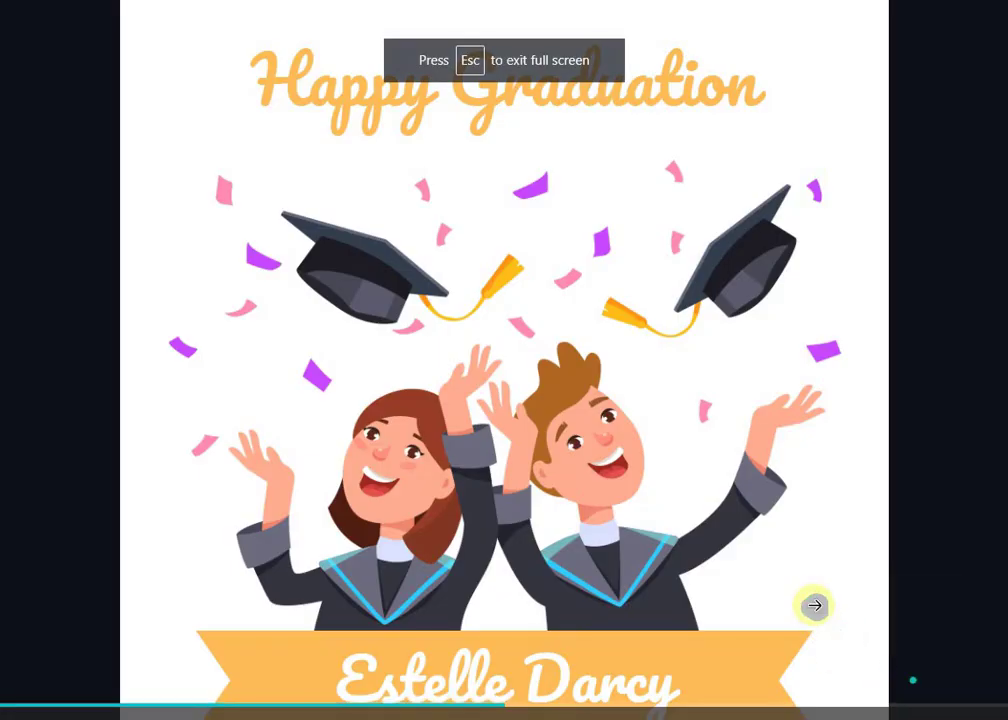
{"action": "key", "text": "Escape"}
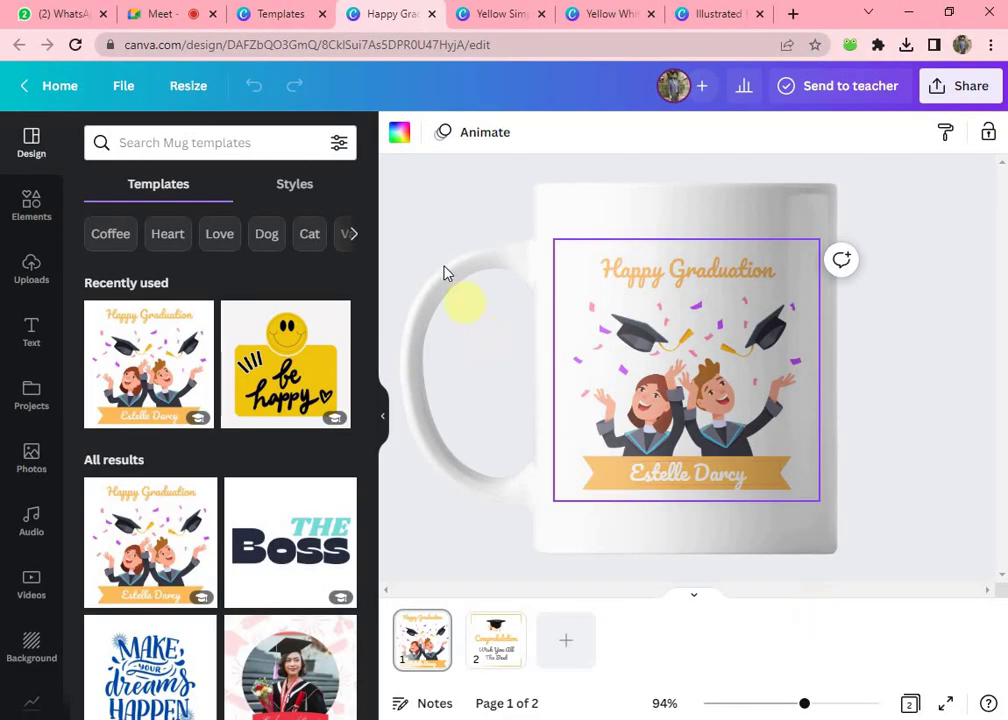
{"action": "left_click", "coordinate": [425, 238]}
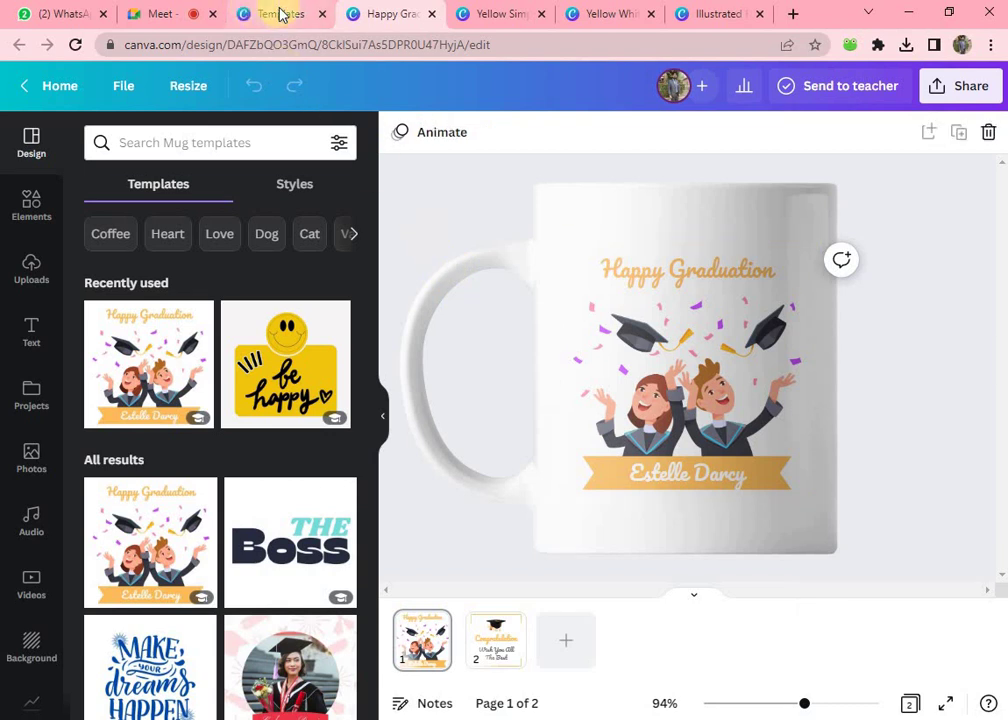
{"action": "left_click", "coordinate": [281, 14]}
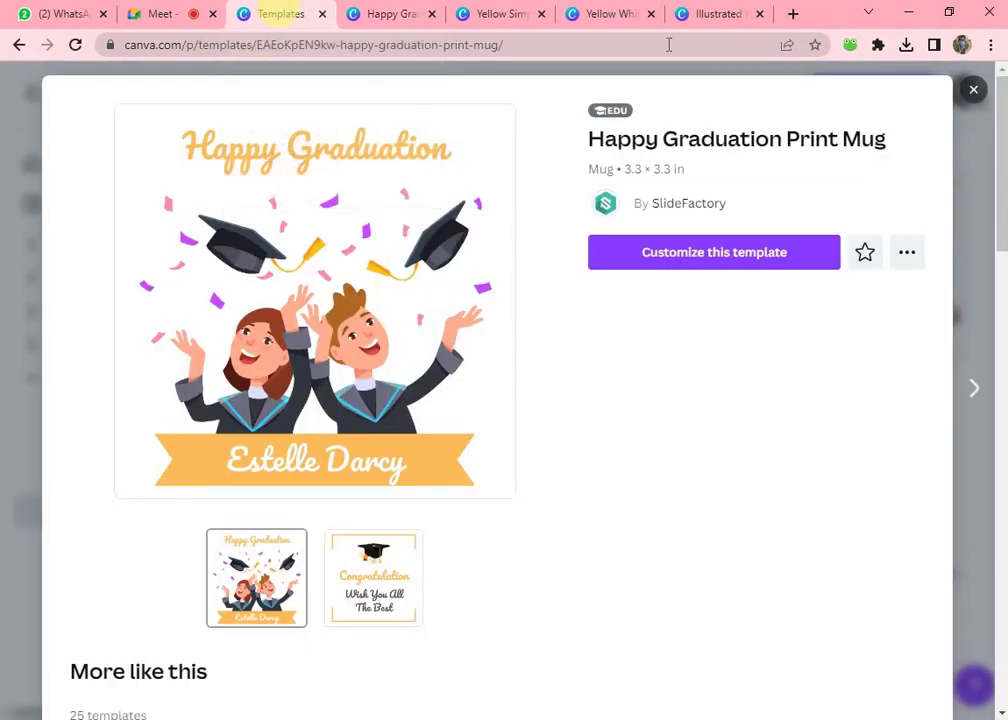
- Close the graduation template preview to get back to the 2,020 mug designs
{"action": "left_click", "coordinate": [973, 95]}
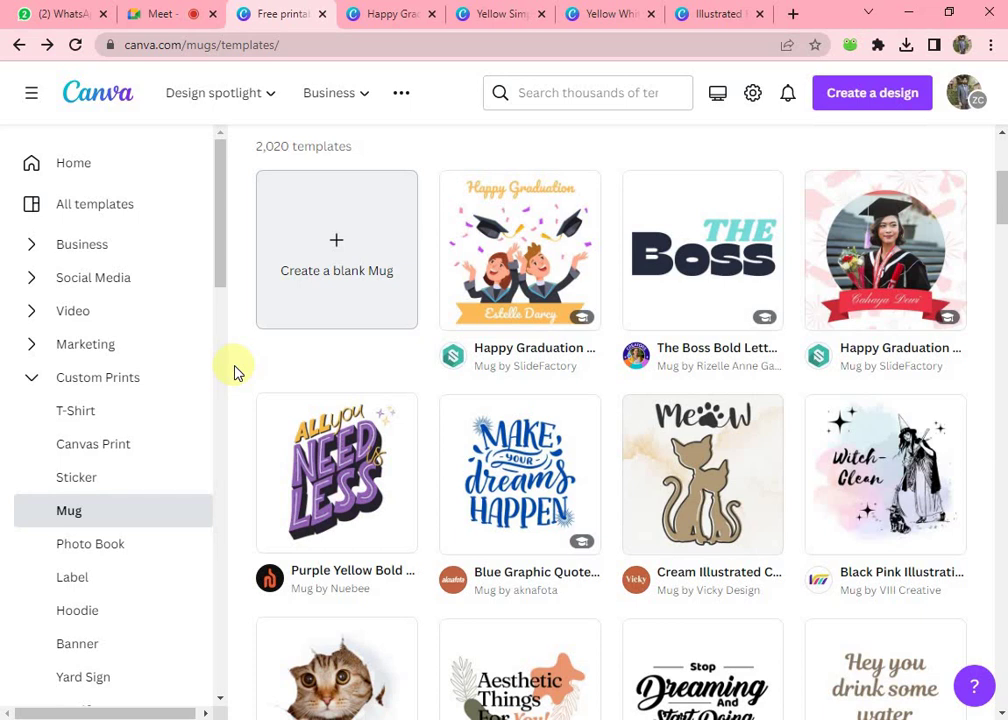
- Admit the waiting participant into the Google Meet call, then return to the Canva tab
{"action": "left_click", "coordinate": [175, 12]}
{"action": "left_click", "coordinate": [688, 164]}
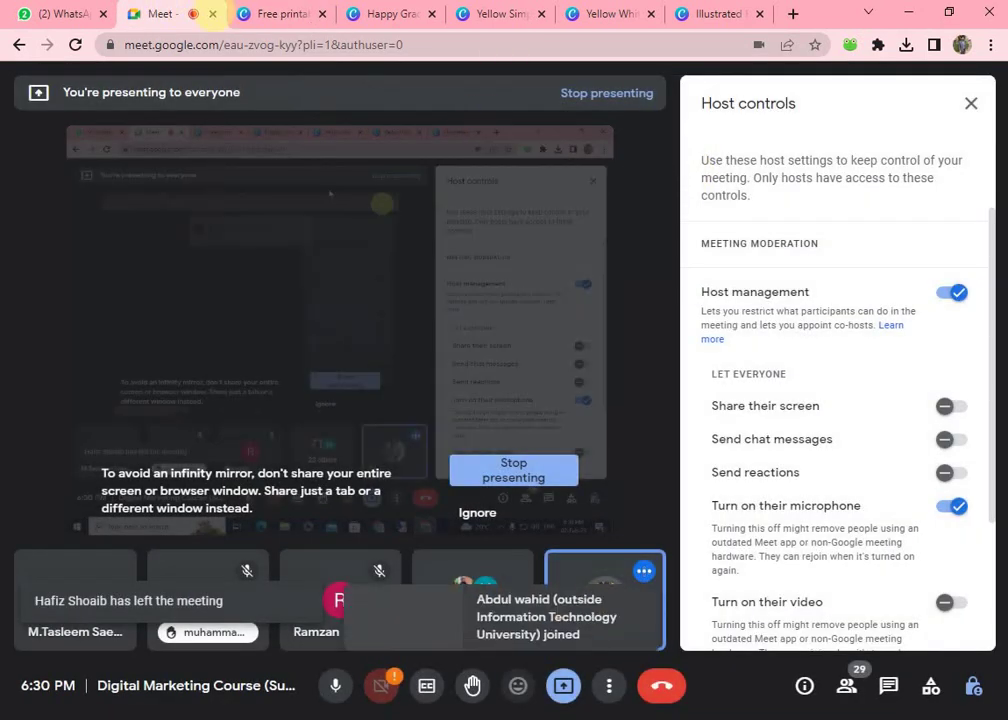
{"action": "left_click", "coordinate": [267, 18]}
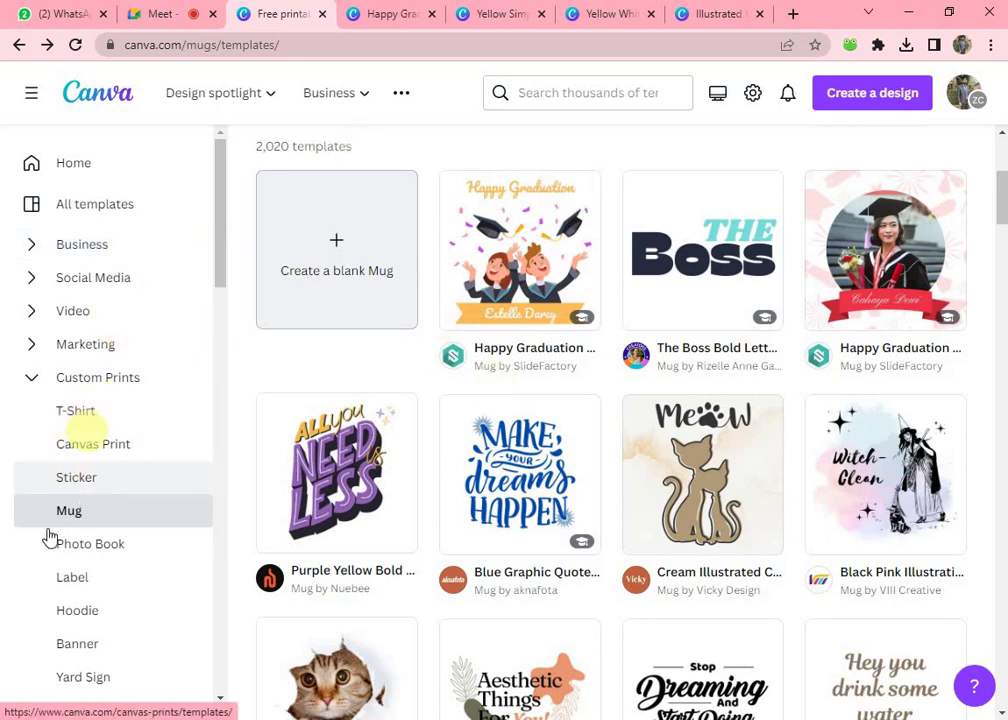
- Look at the hoodie templates, then move to the photo book templates
{"action": "scroll", "coordinate": [88, 555], "scroll_direction": "down", "scroll_amount": 3}
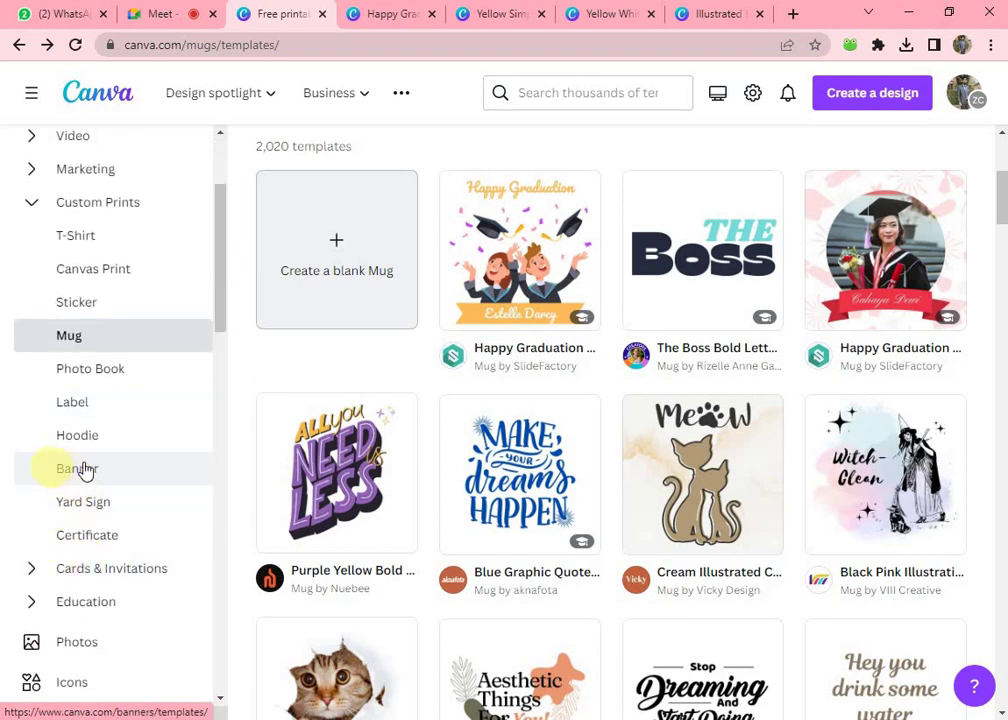
{"action": "left_click", "coordinate": [78, 440]}
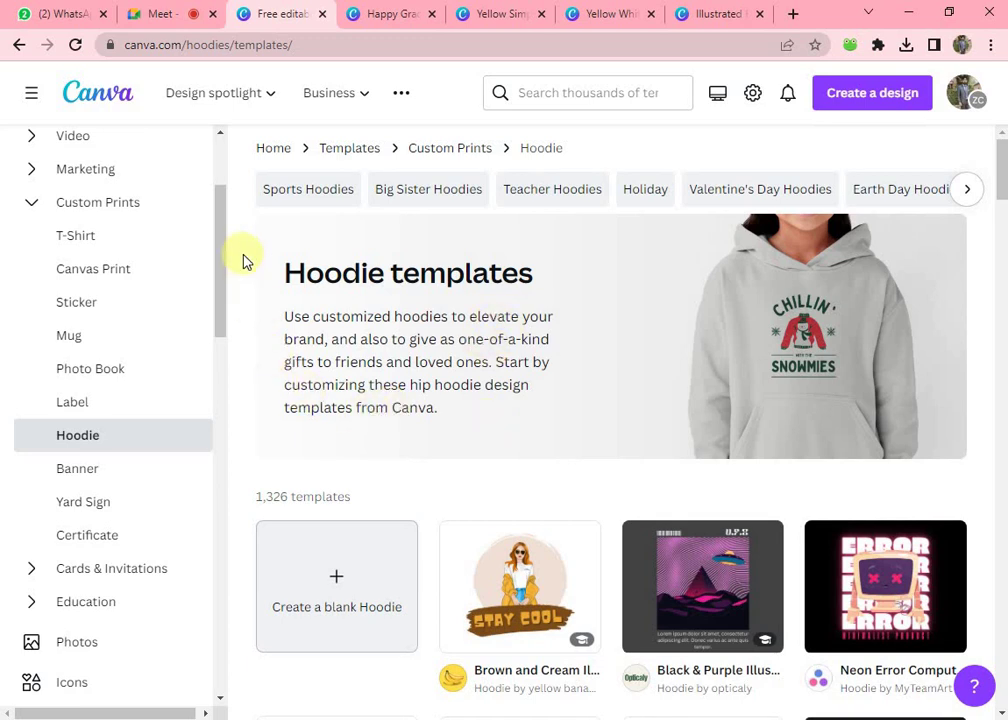
{"action": "left_click", "coordinate": [86, 376]}
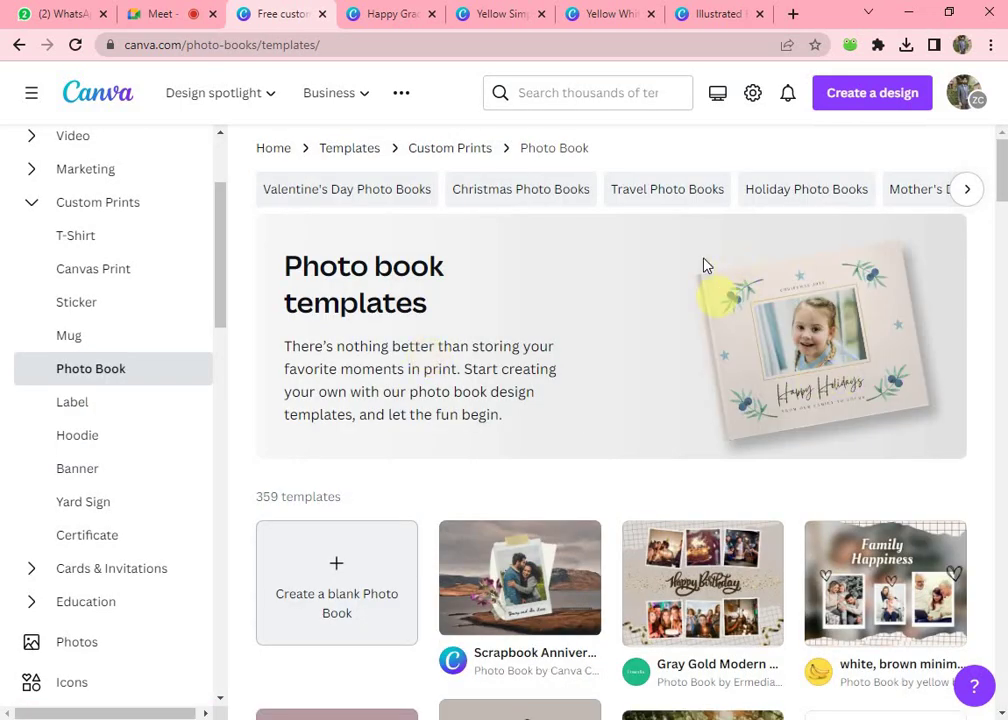
- Scroll through the photo book designs and collapse the Custom Prints category
{"action": "scroll", "coordinate": [623, 502], "scroll_direction": "down", "scroll_amount": 3}
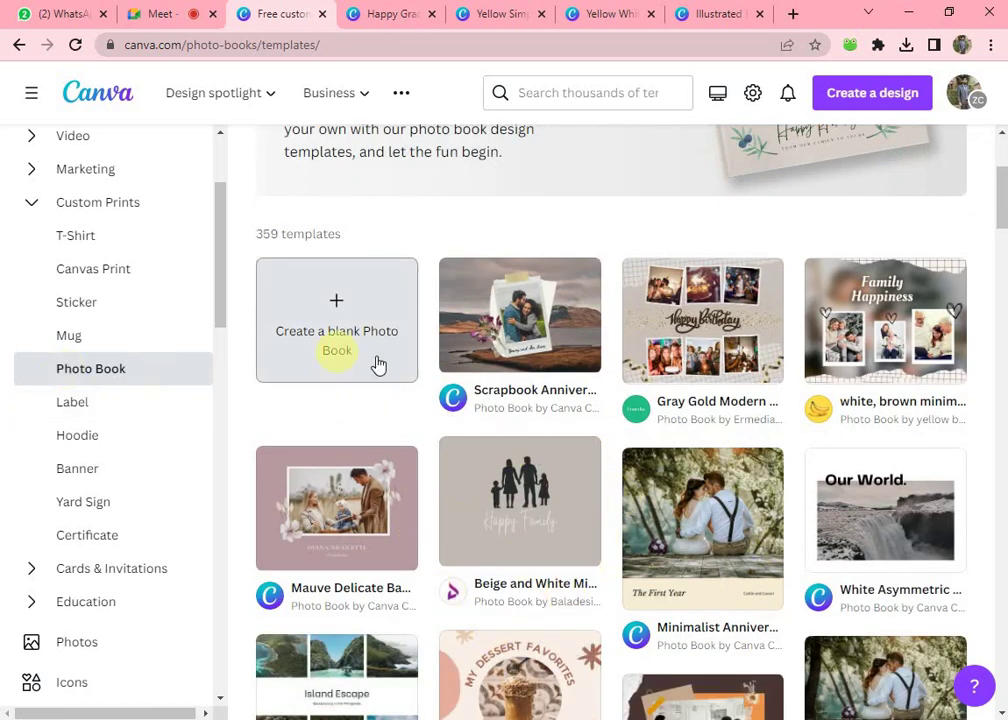
{"action": "scroll", "coordinate": [470, 430], "scroll_direction": "up", "scroll_amount": 1}
{"action": "scroll", "coordinate": [540, 455], "scroll_direction": "down", "scroll_amount": 5}
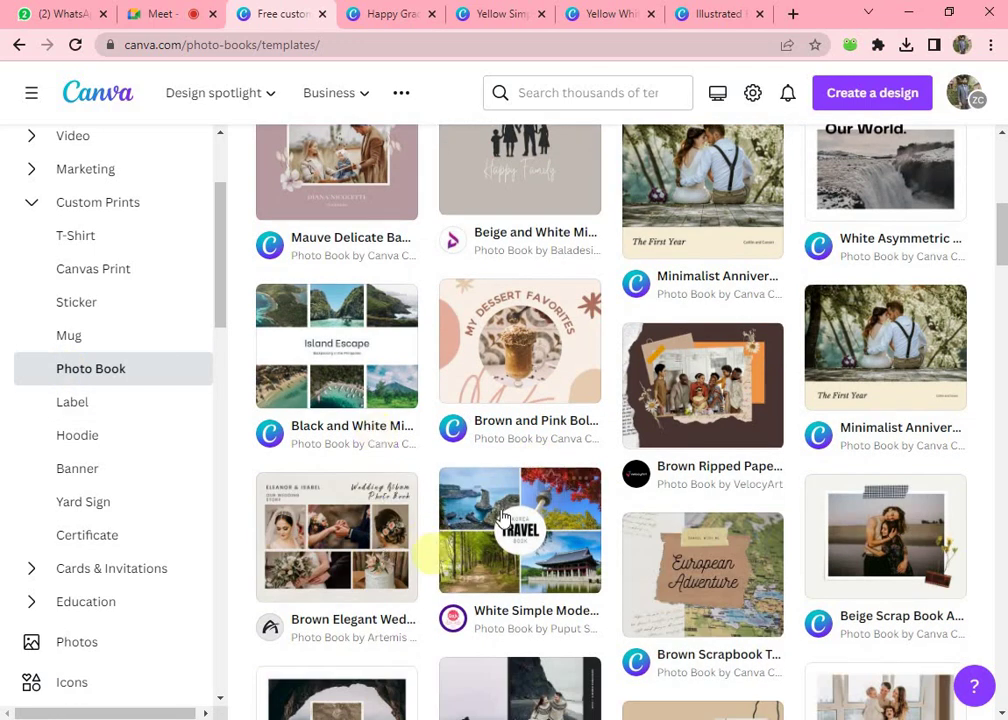
{"action": "mouse_move", "coordinate": [477, 535]}
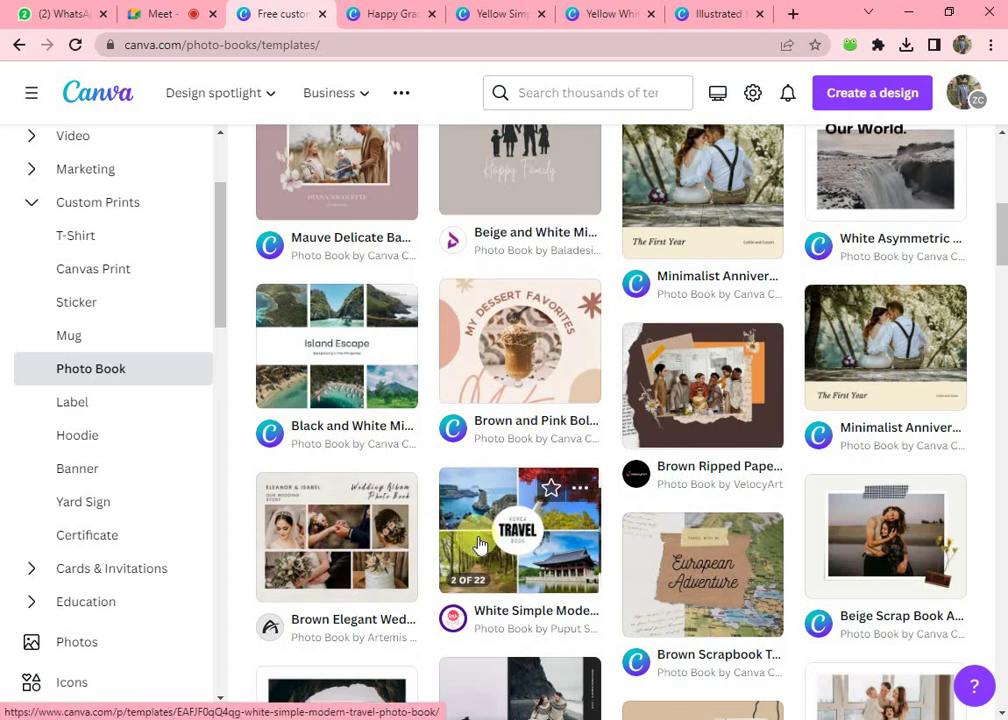
{"action": "mouse_move", "coordinate": [692, 583]}
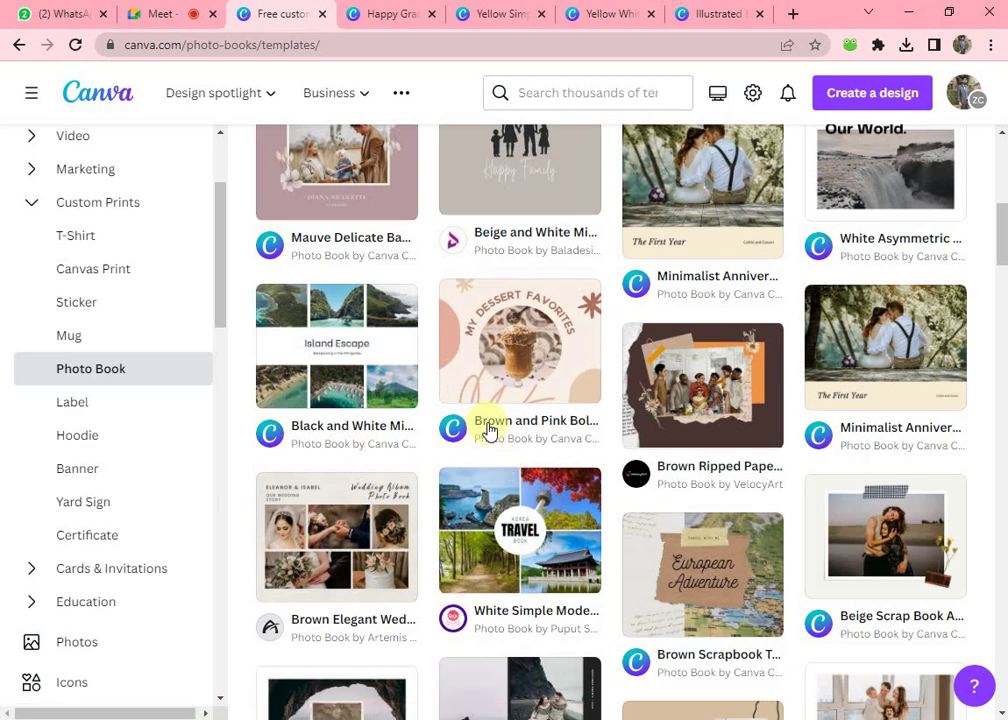
{"action": "scroll", "coordinate": [400, 390], "scroll_direction": "up", "scroll_amount": 1}
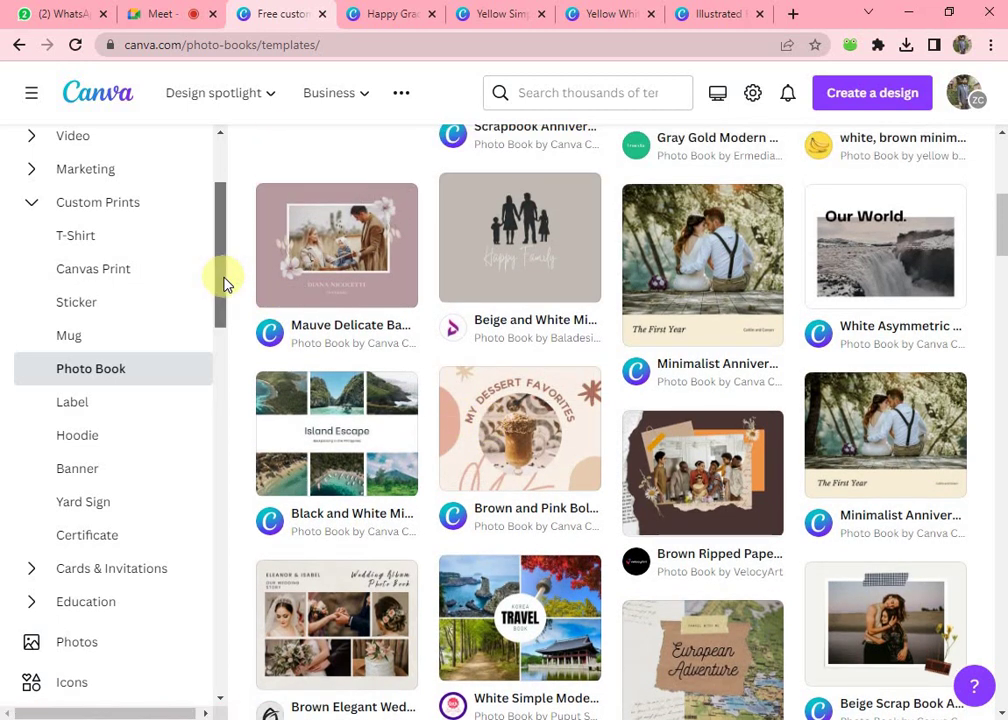
{"action": "scroll", "coordinate": [225, 278], "scroll_direction": "up", "scroll_amount": 2}
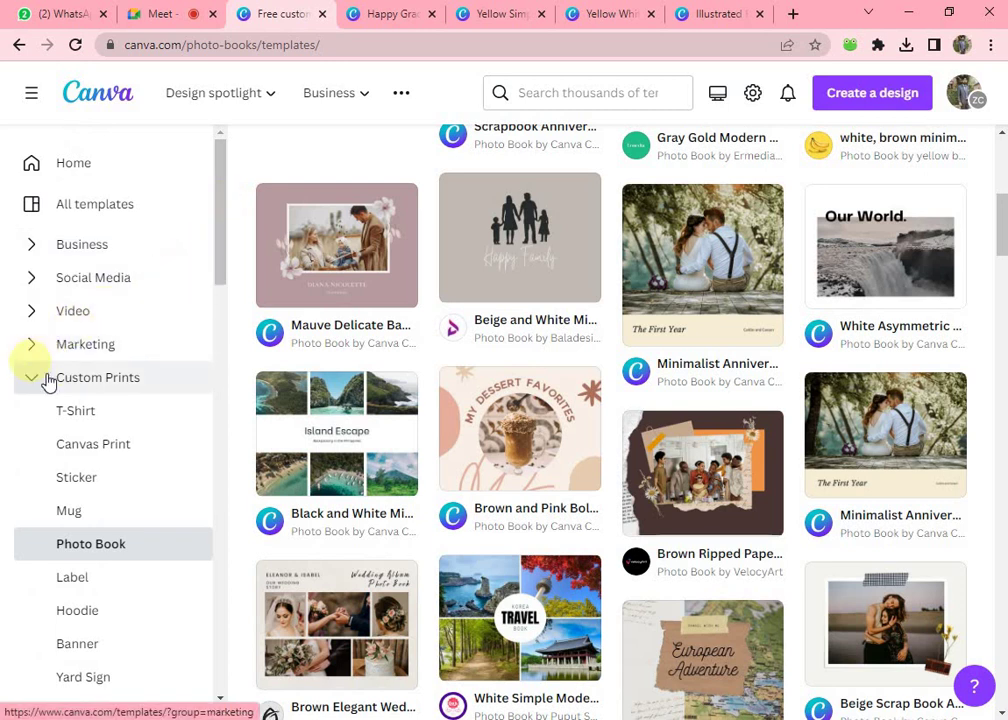
{"action": "scroll", "coordinate": [100, 428], "scroll_direction": "down", "scroll_amount": 1}
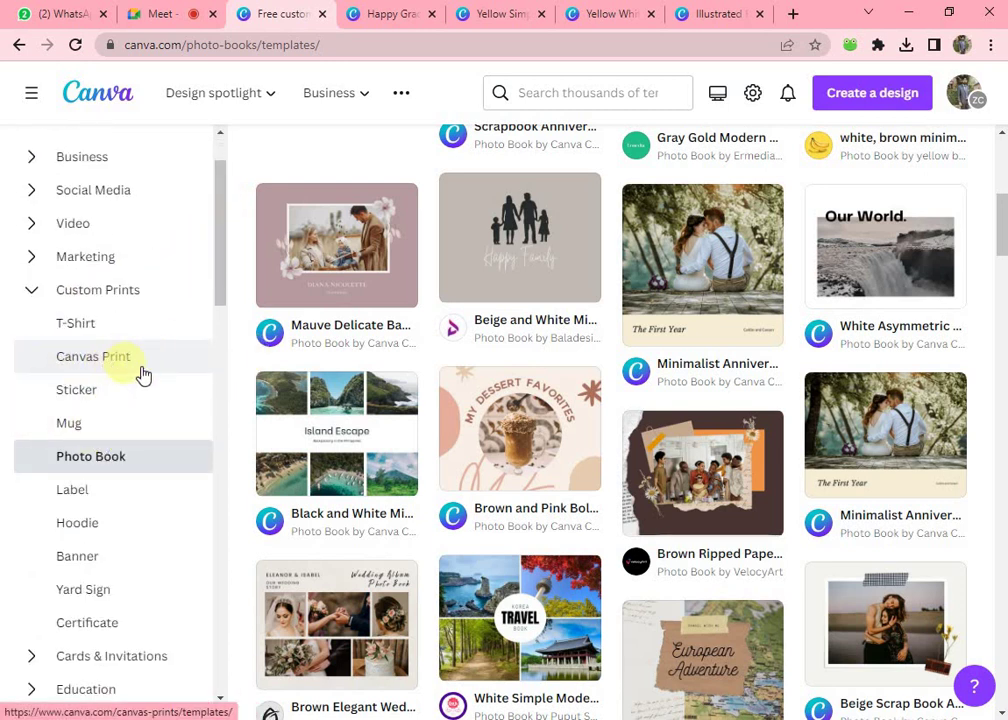
{"action": "scroll", "coordinate": [88, 430], "scroll_direction": "down", "scroll_amount": 1}
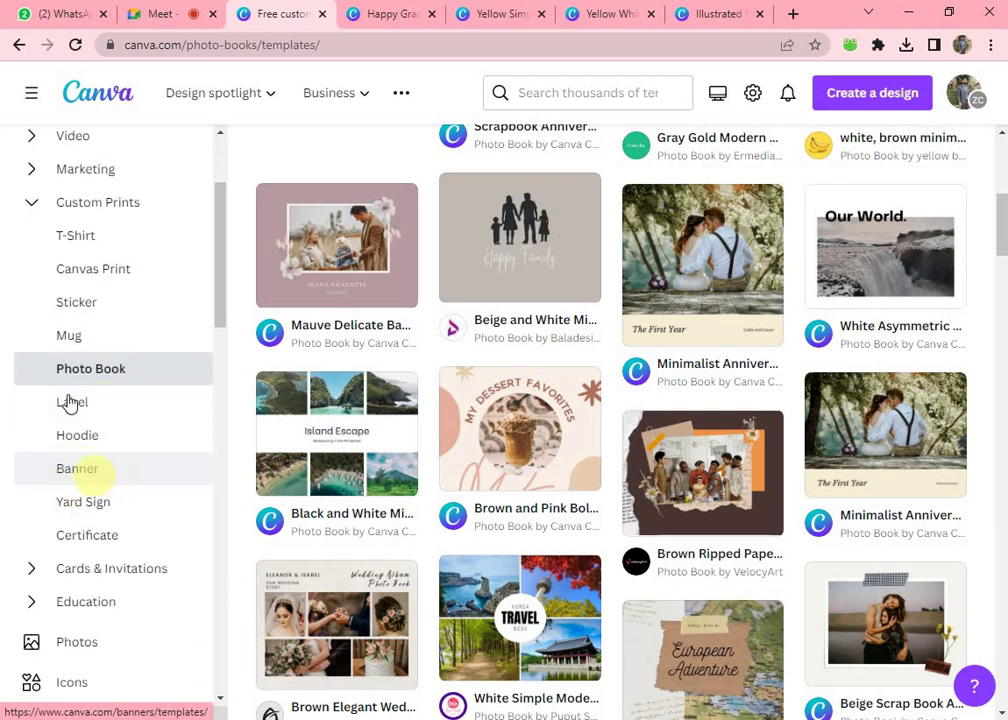
{"action": "scroll", "coordinate": [83, 317], "scroll_direction": "up", "scroll_amount": 2}
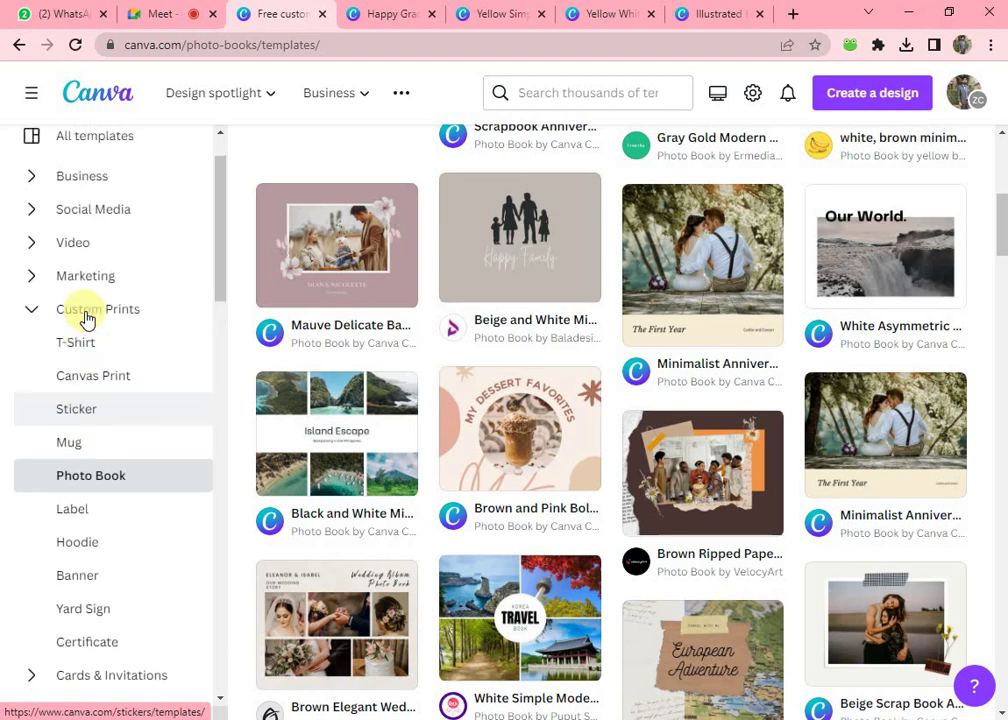
{"action": "left_click", "coordinate": [33, 385]}
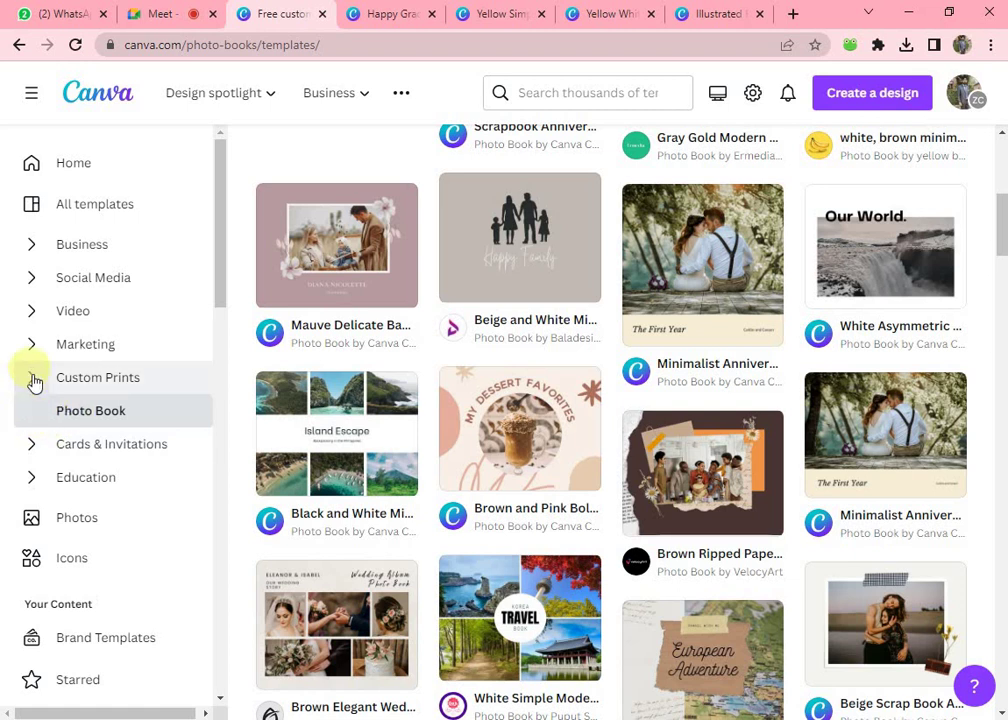
- Expand Custom Prints, open Label, and scroll through the 3,079 label designs
{"action": "left_click", "coordinate": [33, 381]}
{"action": "scroll", "coordinate": [45, 439], "scroll_direction": "down", "scroll_amount": 1}
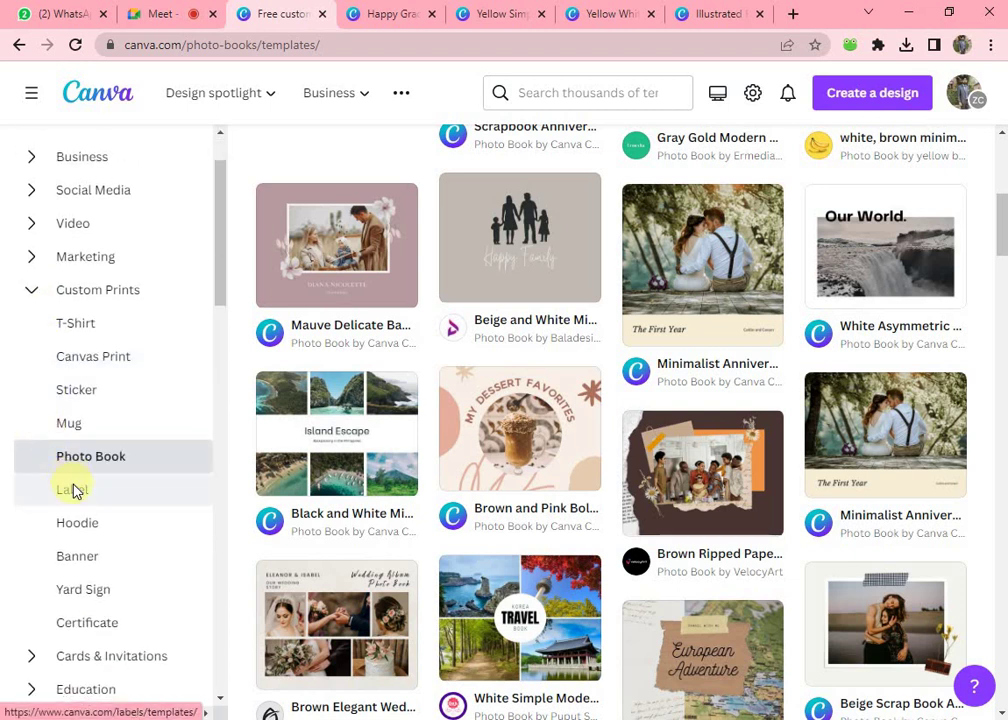
{"action": "left_click", "coordinate": [75, 488]}
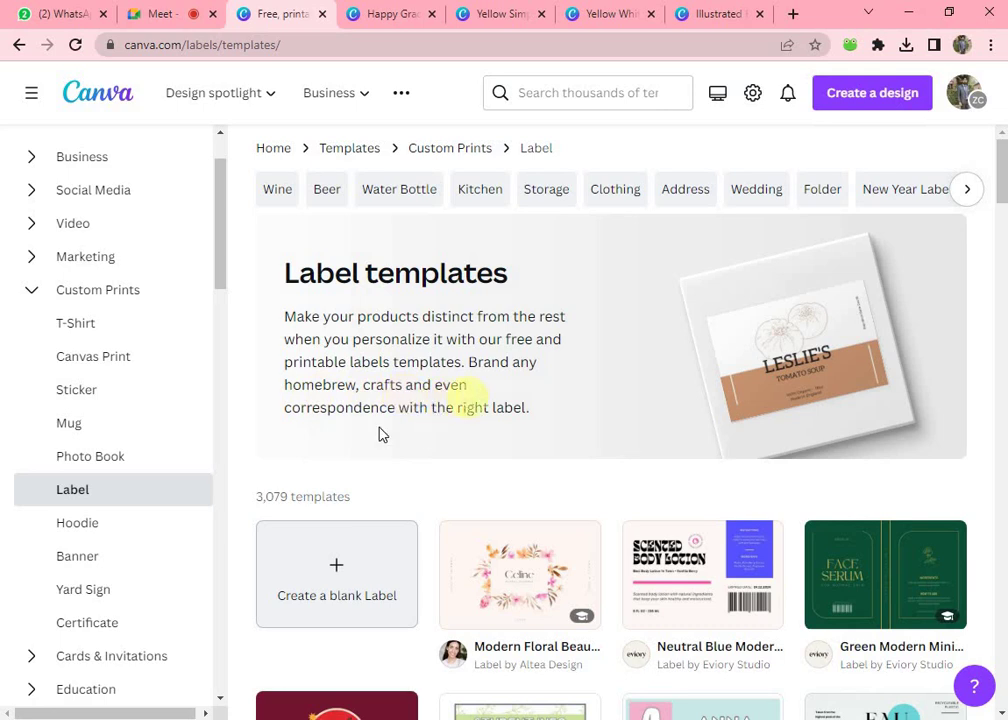
{"action": "scroll", "coordinate": [441, 301], "scroll_direction": "down", "scroll_amount": 1}
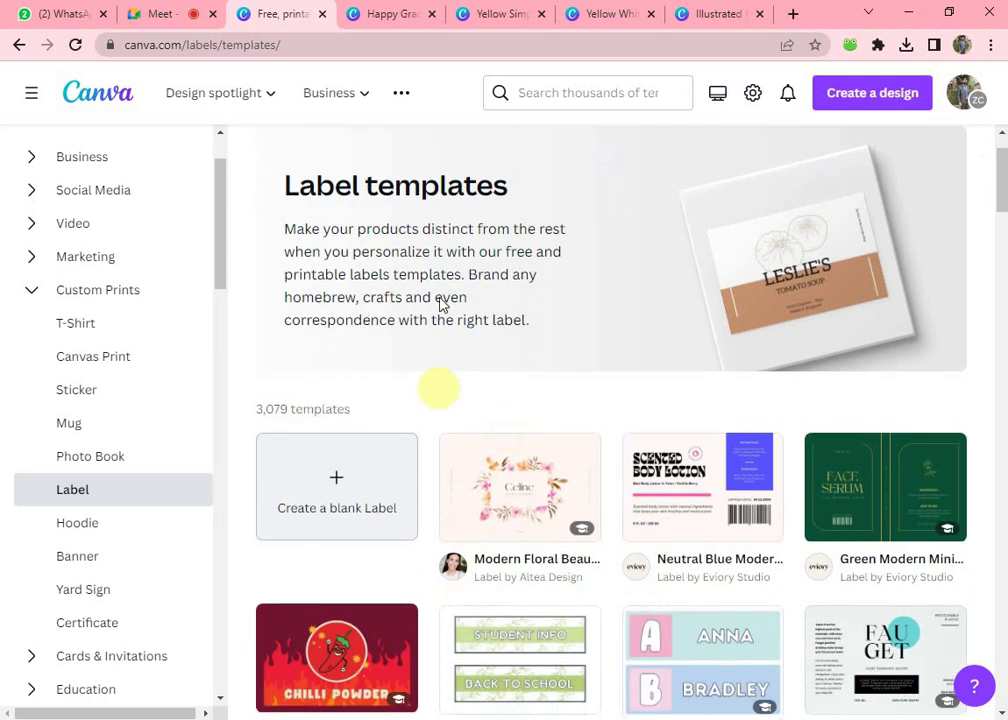
{"action": "scroll", "coordinate": [522, 364], "scroll_direction": "down", "scroll_amount": 4}
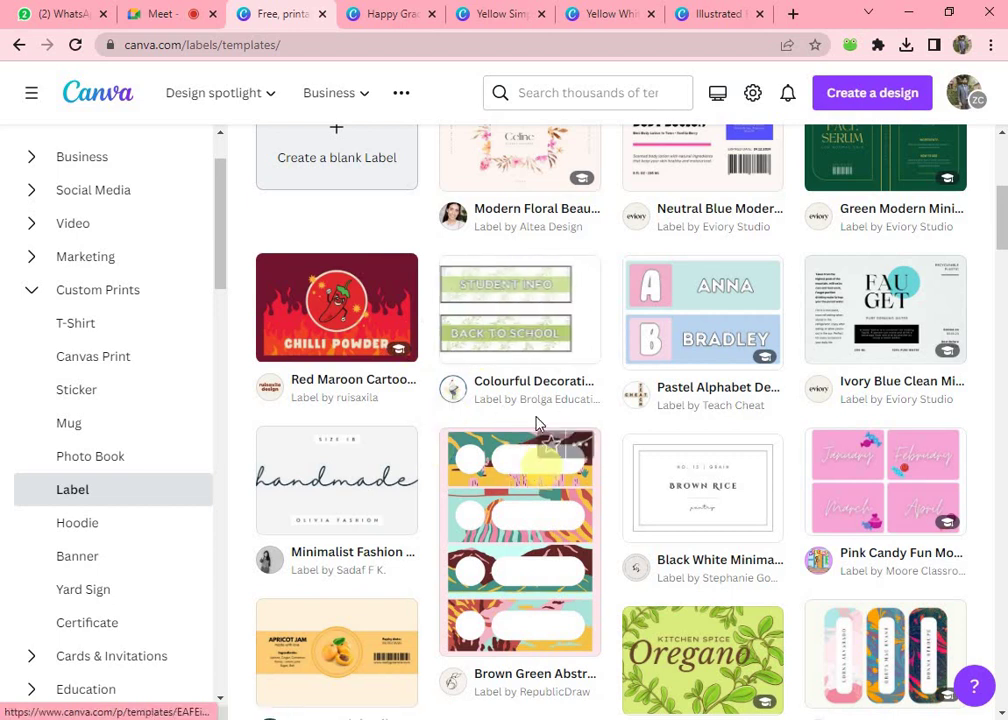
{"action": "scroll", "coordinate": [500, 495], "scroll_direction": "down", "scroll_amount": 1}
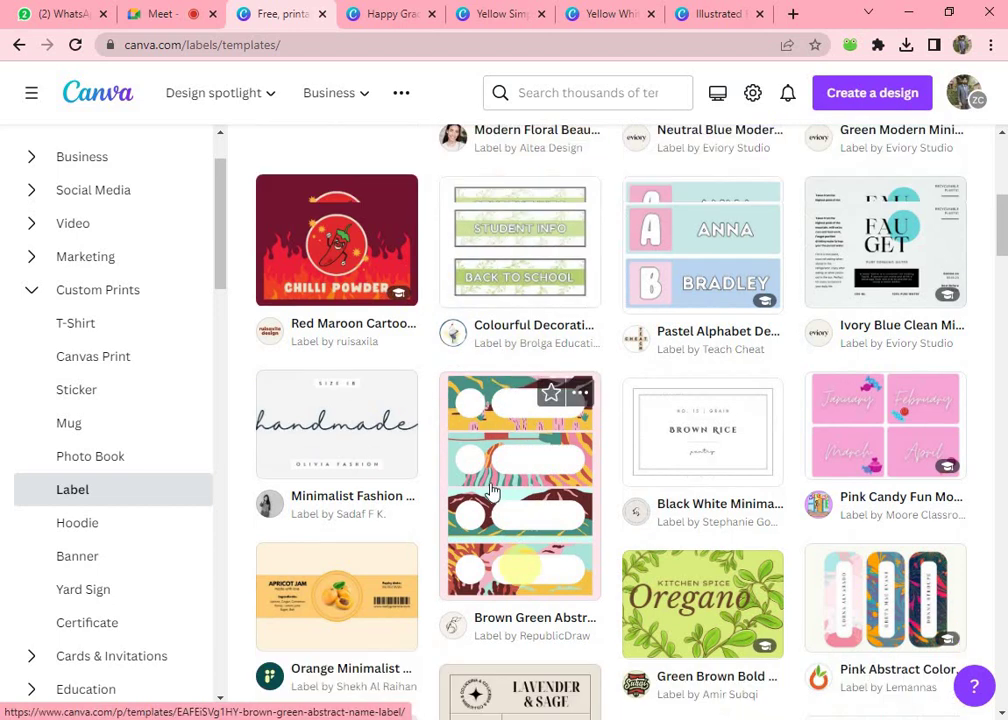
{"action": "scroll", "coordinate": [320, 162], "scroll_direction": "up", "scroll_amount": 5}
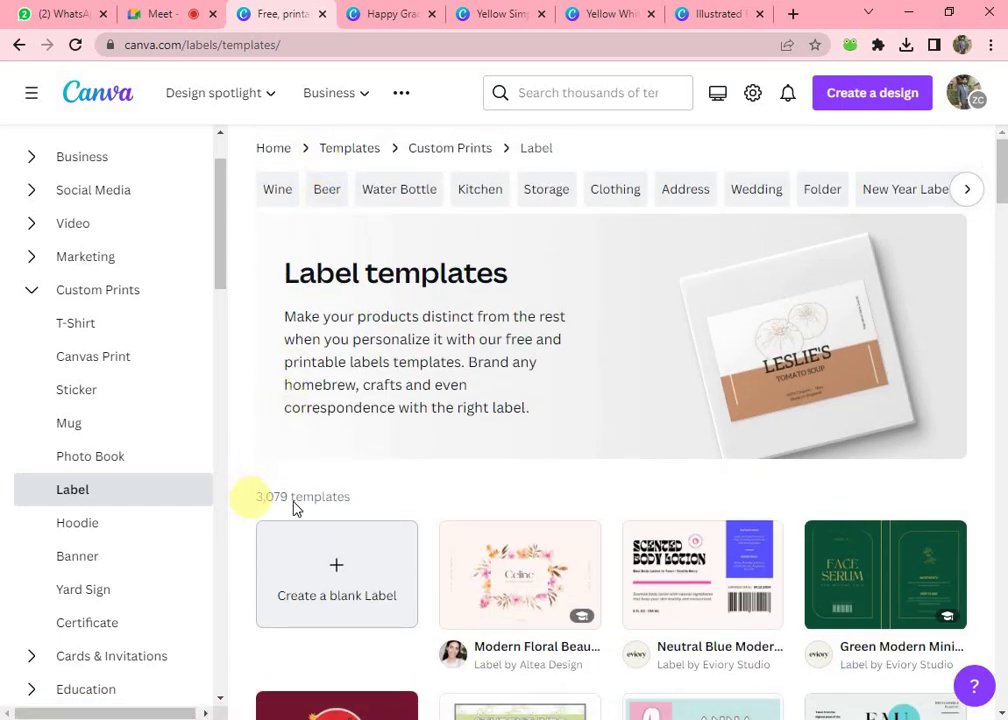
{"action": "scroll", "coordinate": [450, 439], "scroll_direction": "down", "scroll_amount": 4}
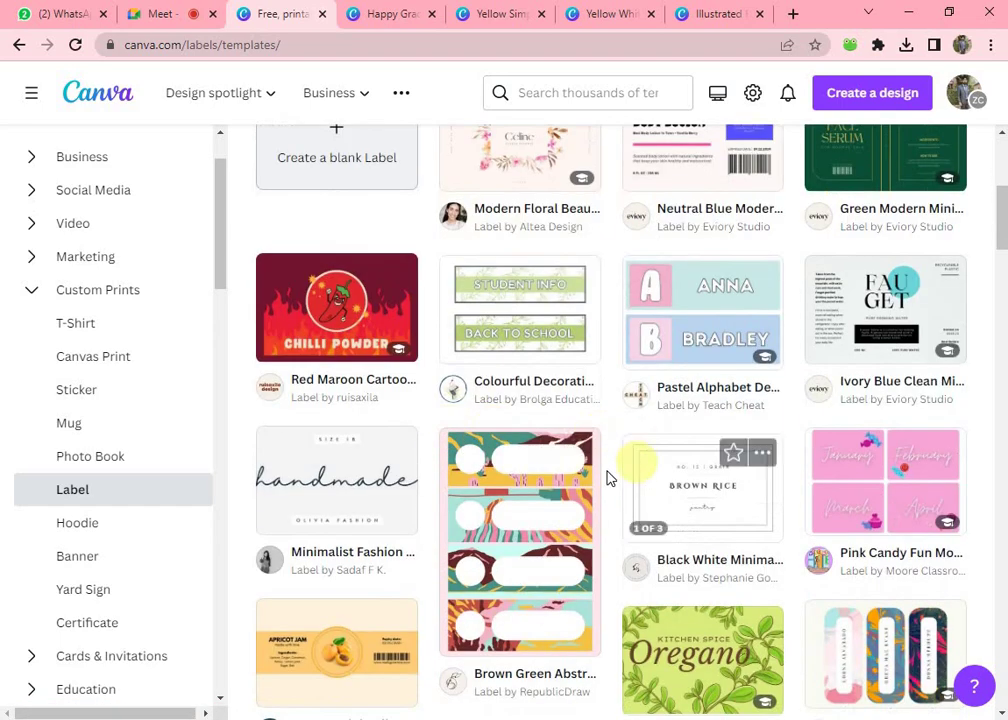
- Preview the Brown Green Abstract Name Label template and customize it in the editor
{"action": "left_click", "coordinate": [497, 532]}
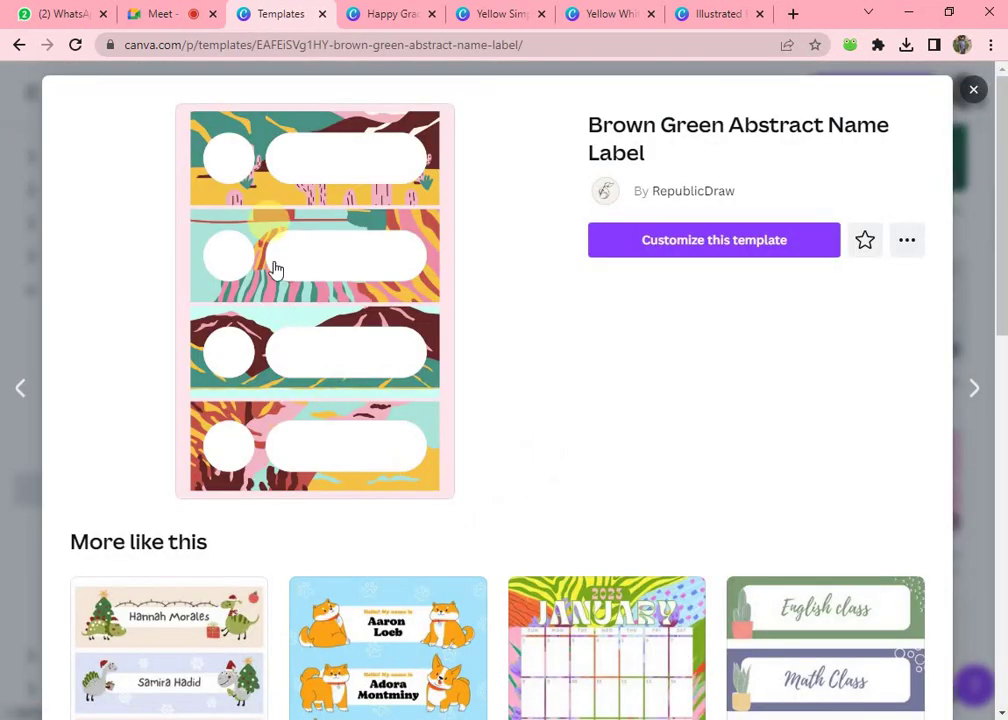
{"action": "left_click", "coordinate": [655, 243]}
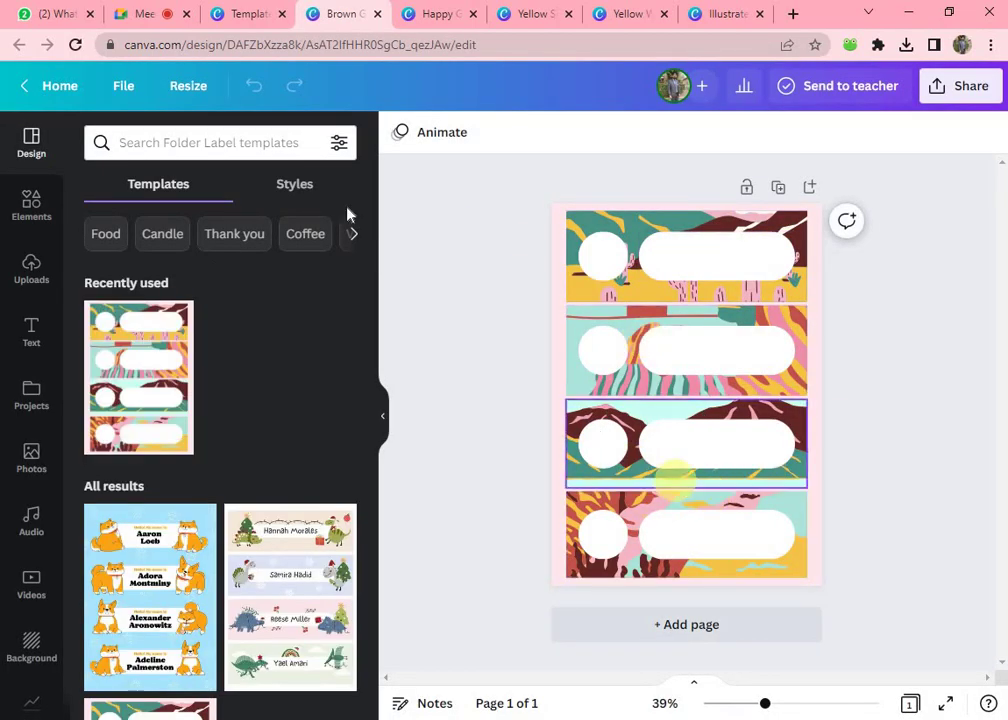
- Back in the gallery, collapse Custom Prints and open Marketing > Business Card templates
{"action": "left_click", "coordinate": [242, 12]}
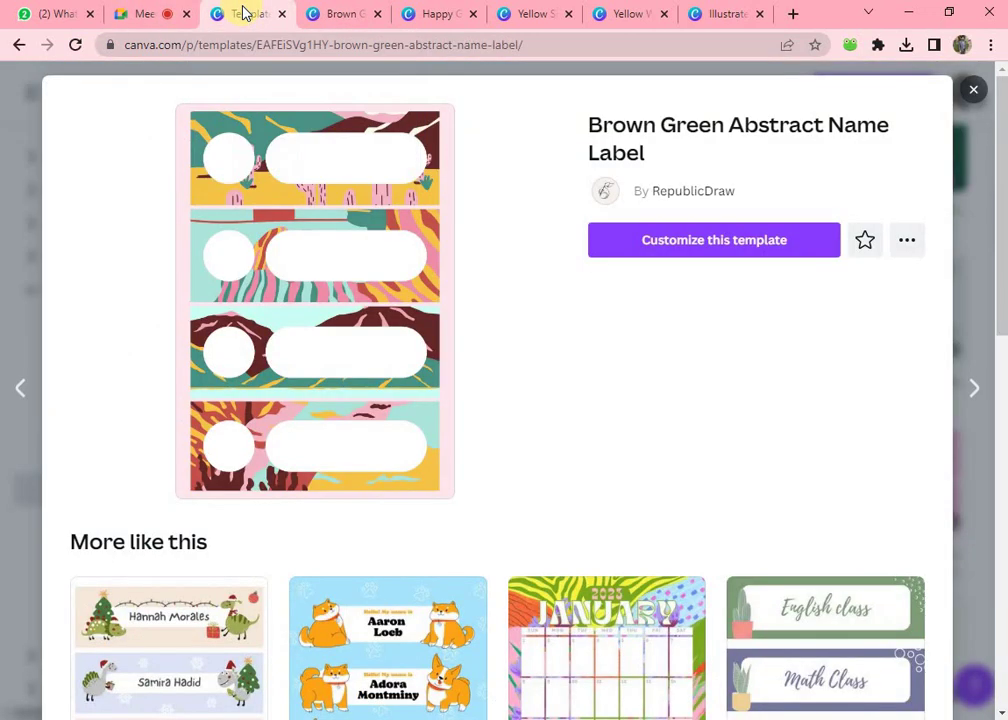
{"action": "left_click", "coordinate": [11, 163]}
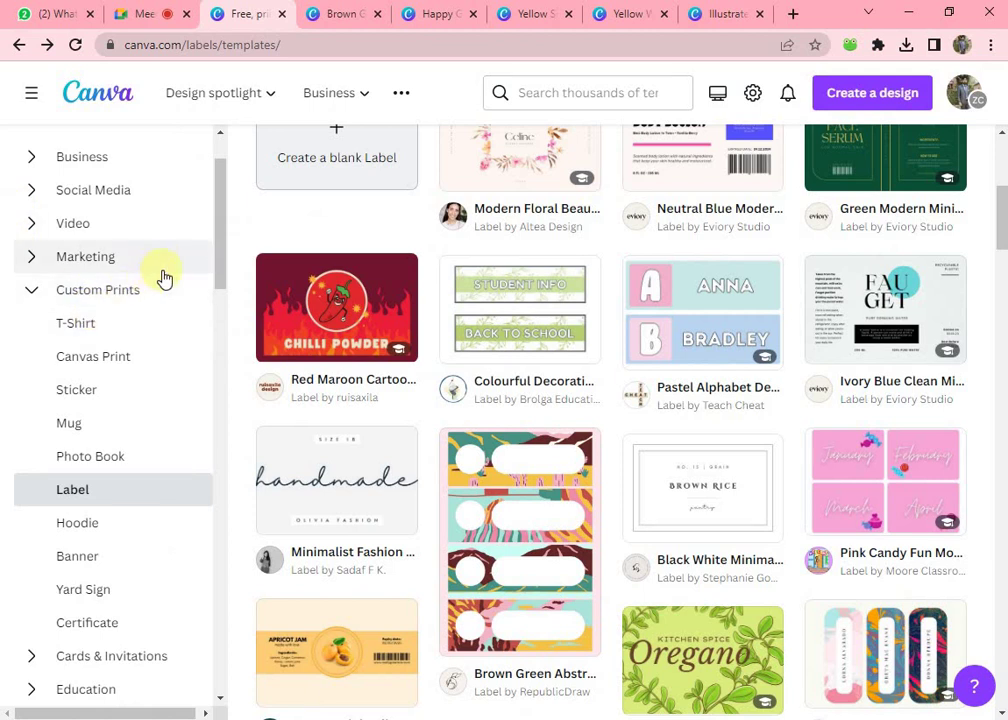
{"action": "left_click", "coordinate": [24, 291]}
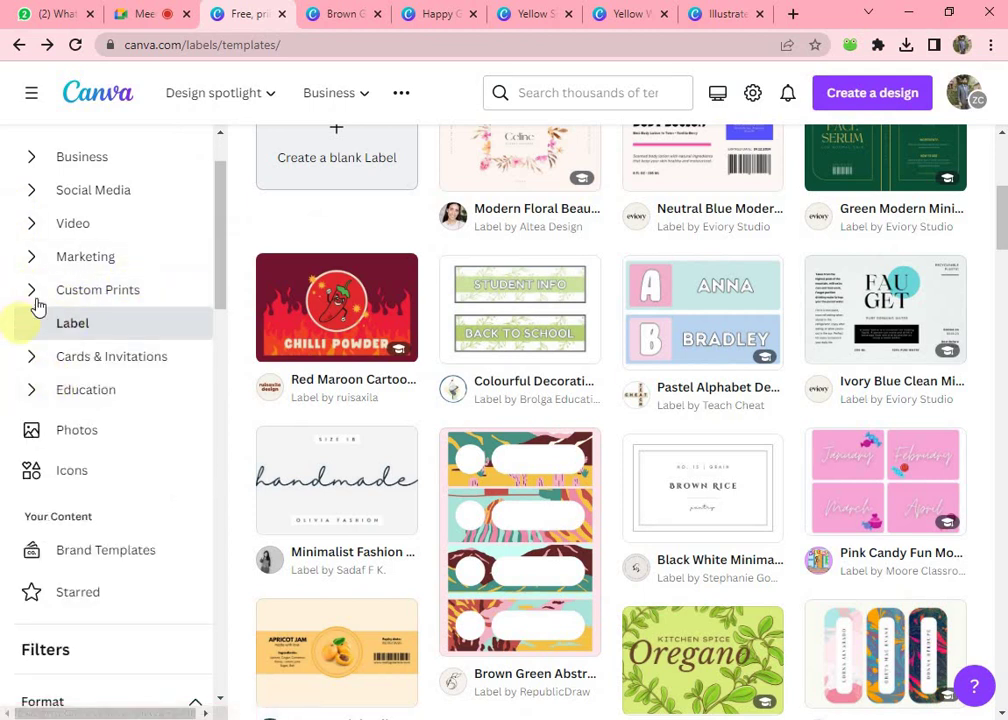
{"action": "left_click", "coordinate": [36, 302]}
{"action": "left_click", "coordinate": [30, 295]}
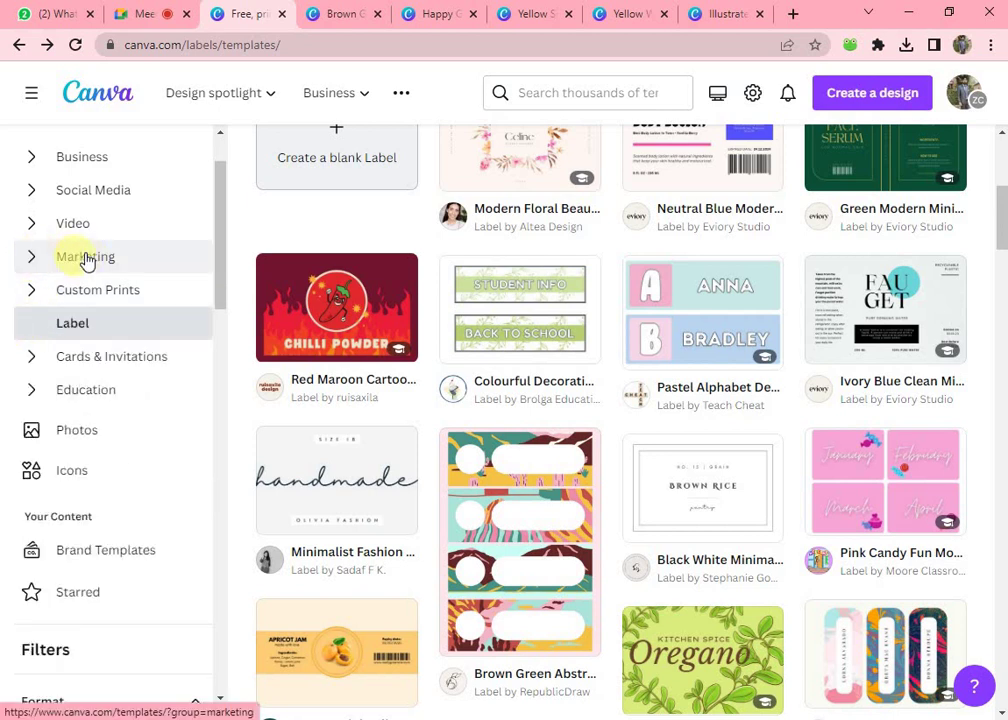
{"action": "left_click", "coordinate": [35, 258]}
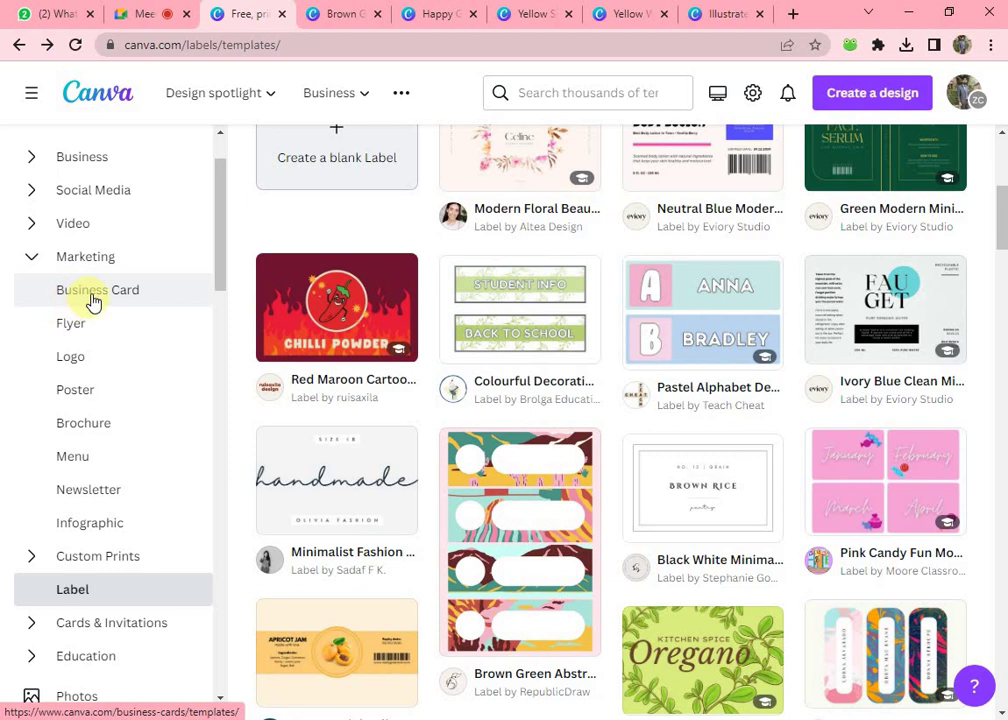
{"action": "left_click", "coordinate": [92, 292]}
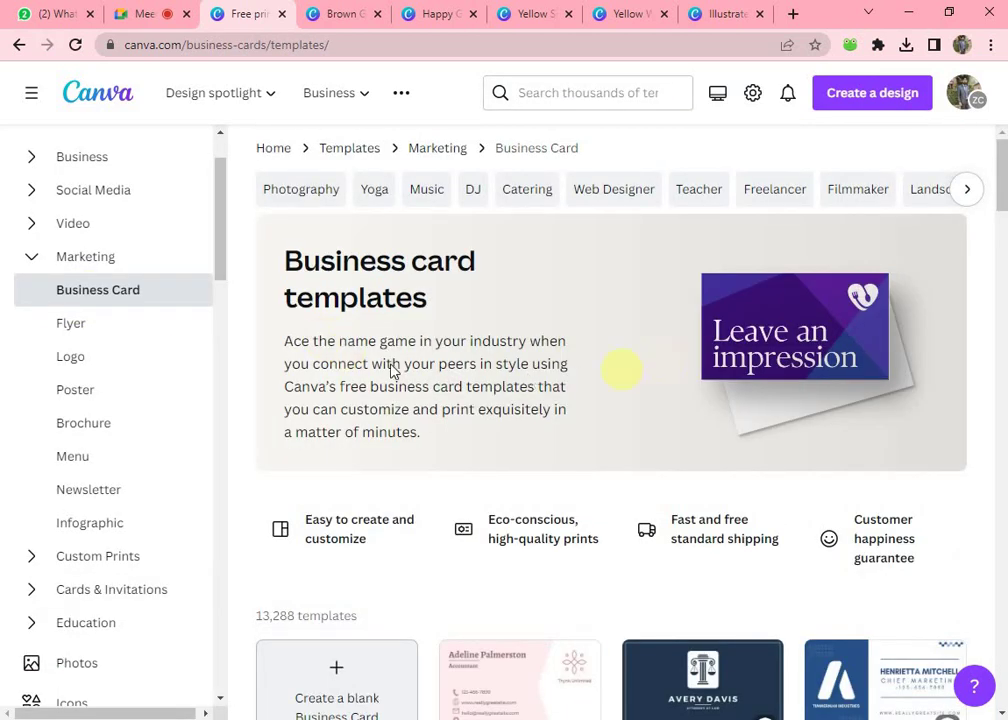
- Scroll the business card designs and preview the Orange and Black Modern card
{"action": "scroll", "coordinate": [515, 345], "scroll_direction": "down", "scroll_amount": 3}
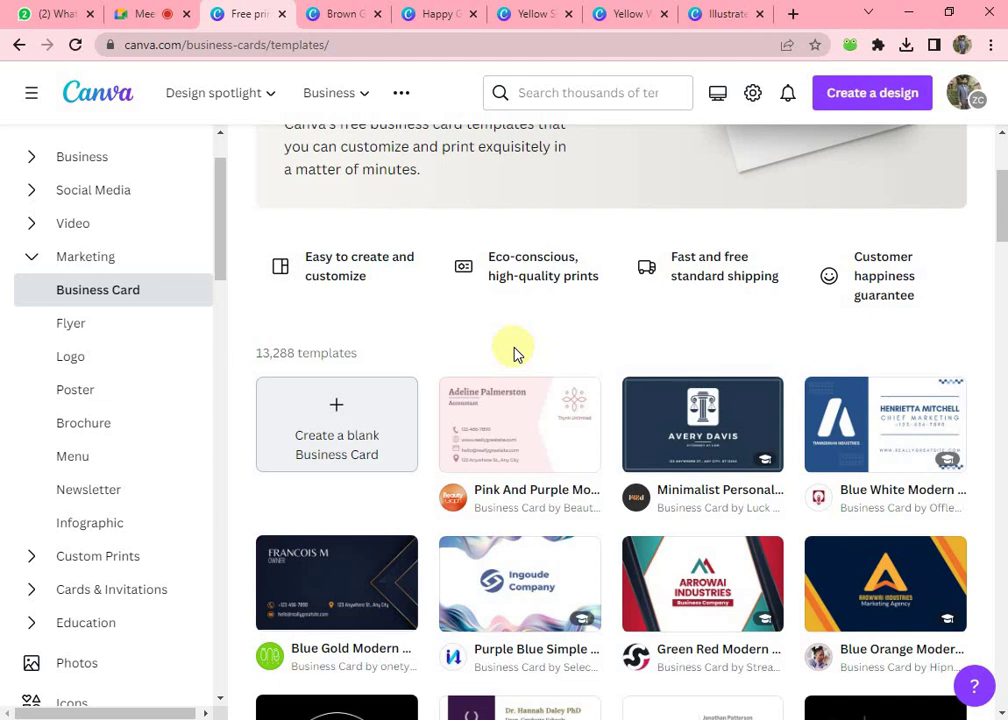
{"action": "scroll", "coordinate": [513, 353], "scroll_direction": "down", "scroll_amount": 5}
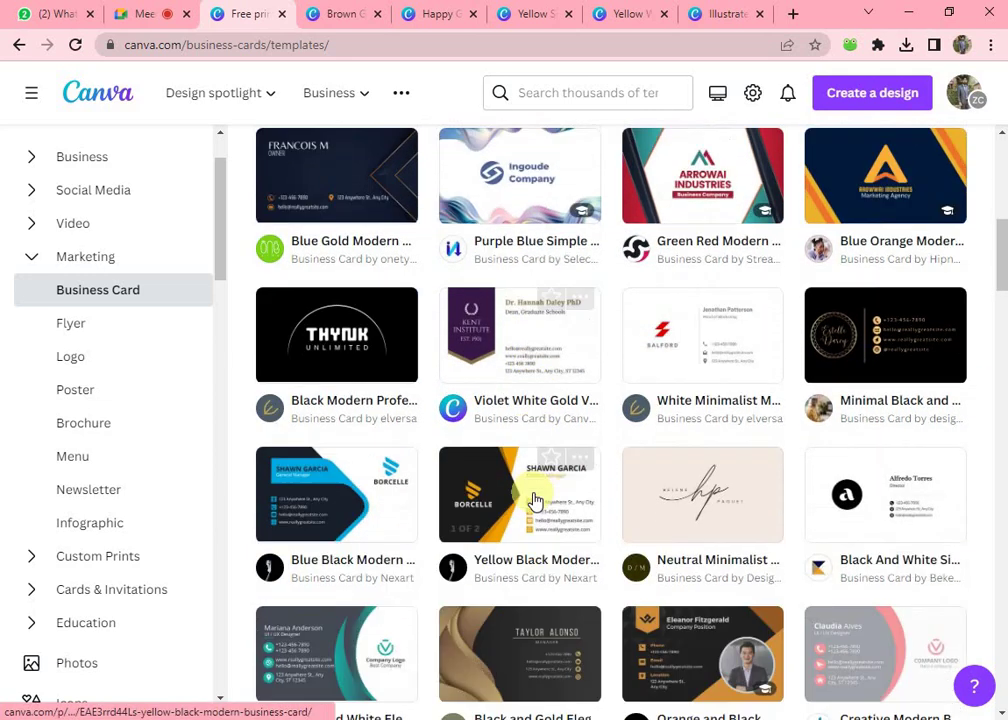
{"action": "scroll", "coordinate": [535, 500], "scroll_direction": "down", "scroll_amount": 1}
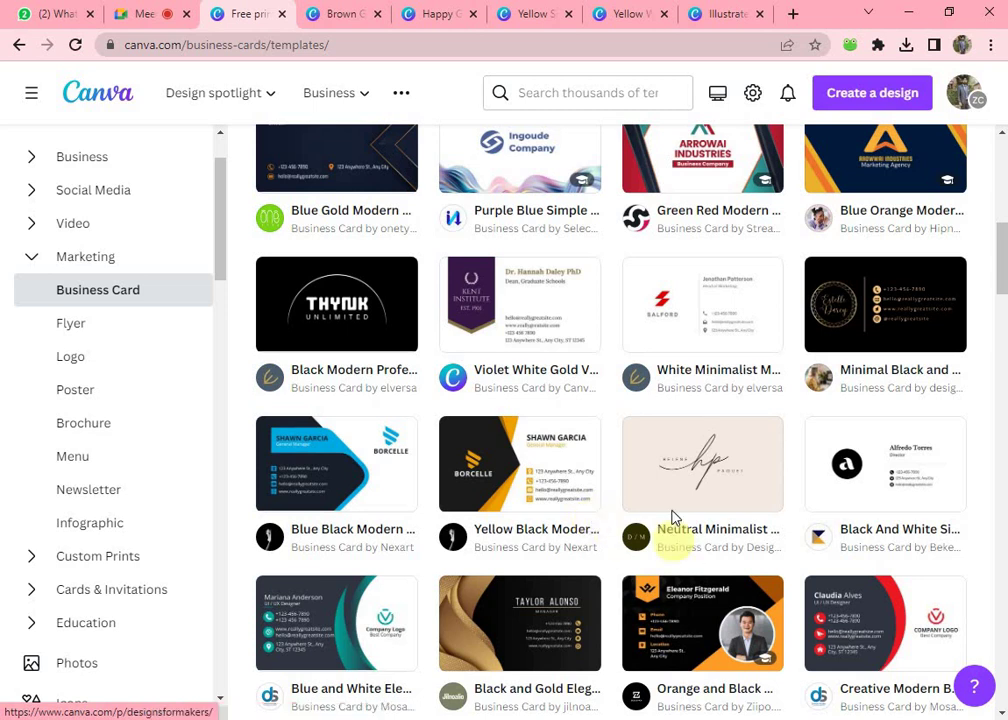
{"action": "scroll", "coordinate": [632, 484], "scroll_direction": "up", "scroll_amount": 5}
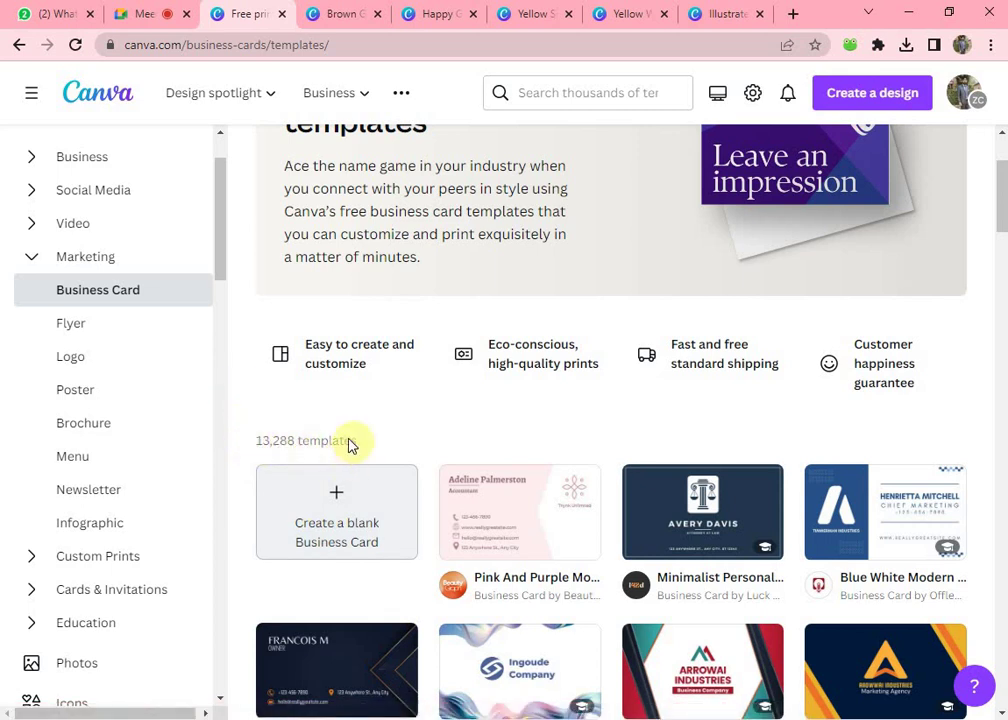
{"action": "scroll", "coordinate": [350, 450], "scroll_direction": "down", "scroll_amount": 3}
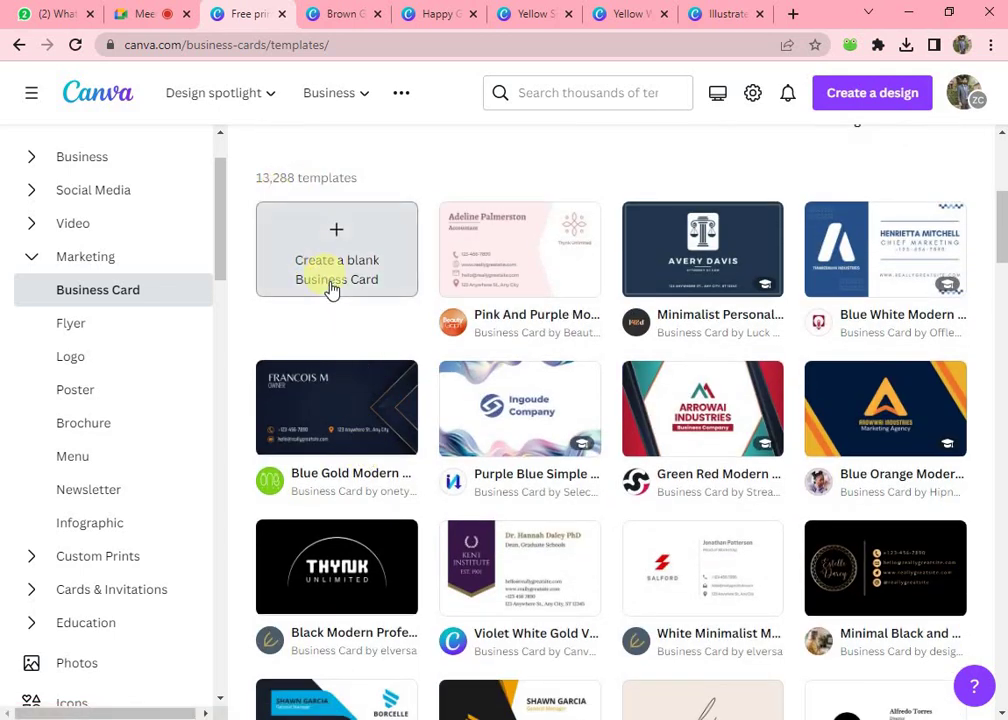
{"action": "scroll", "coordinate": [337, 320], "scroll_direction": "down", "scroll_amount": 3}
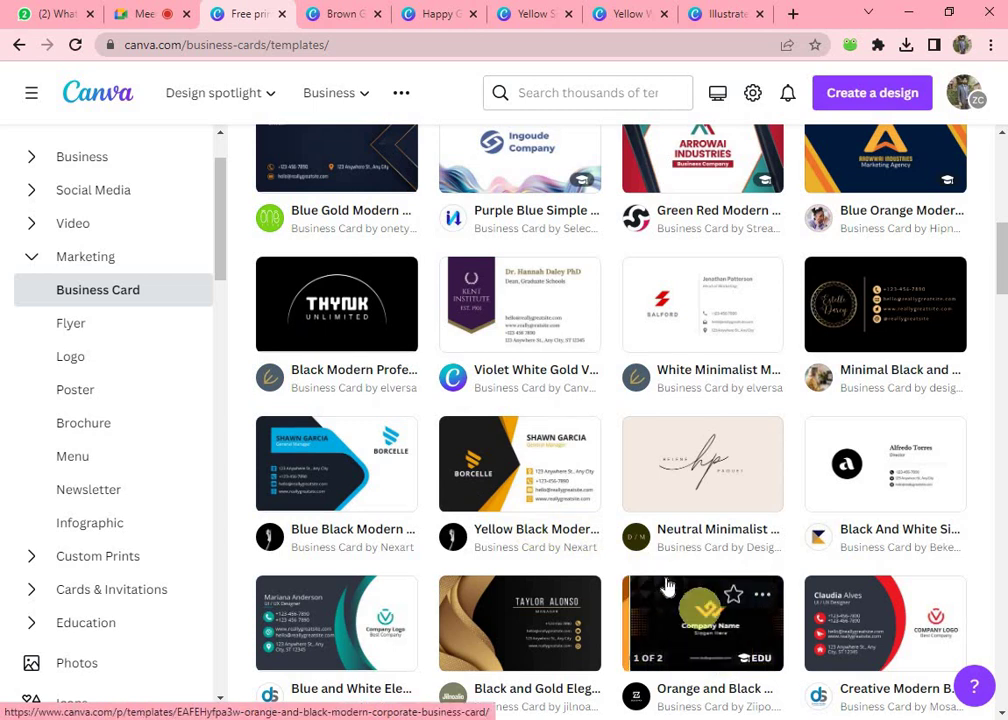
{"action": "scroll", "coordinate": [628, 593], "scroll_direction": "down", "scroll_amount": 1}
{"action": "scroll", "coordinate": [628, 593], "scroll_direction": "down", "scroll_amount": 3}
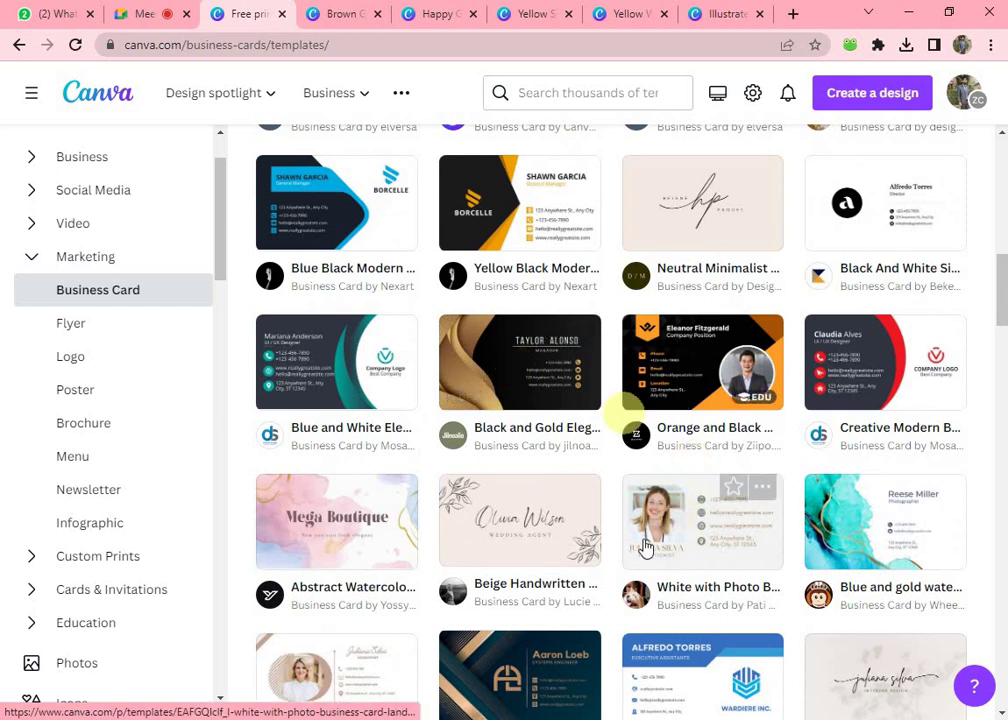
{"action": "scroll", "coordinate": [665, 543], "scroll_direction": "down", "scroll_amount": 1}
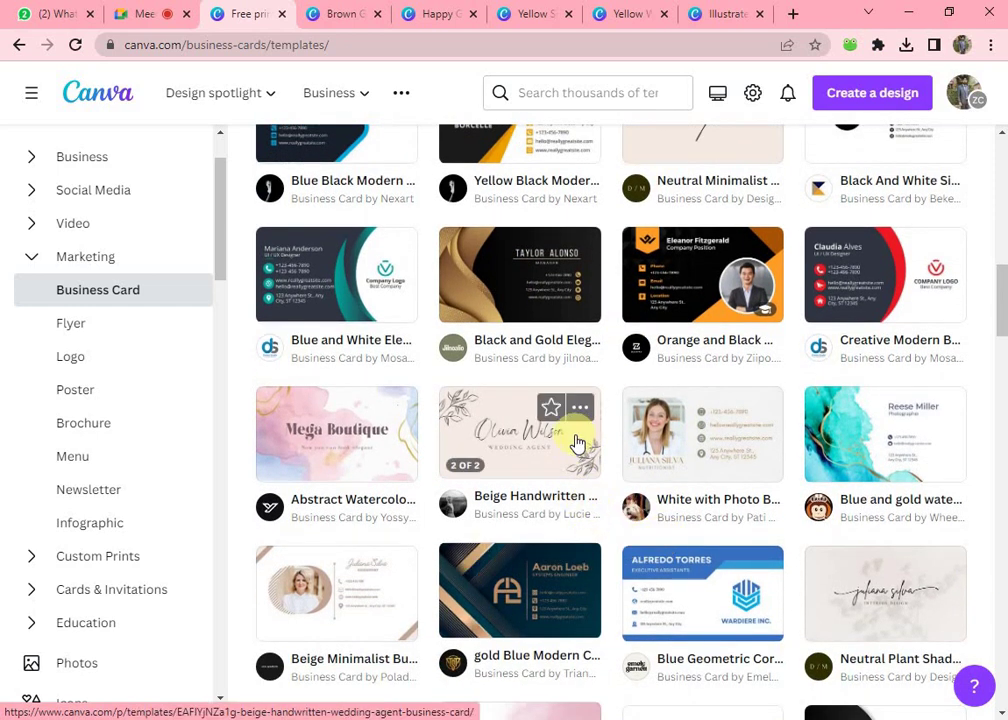
{"action": "left_click", "coordinate": [706, 285]}
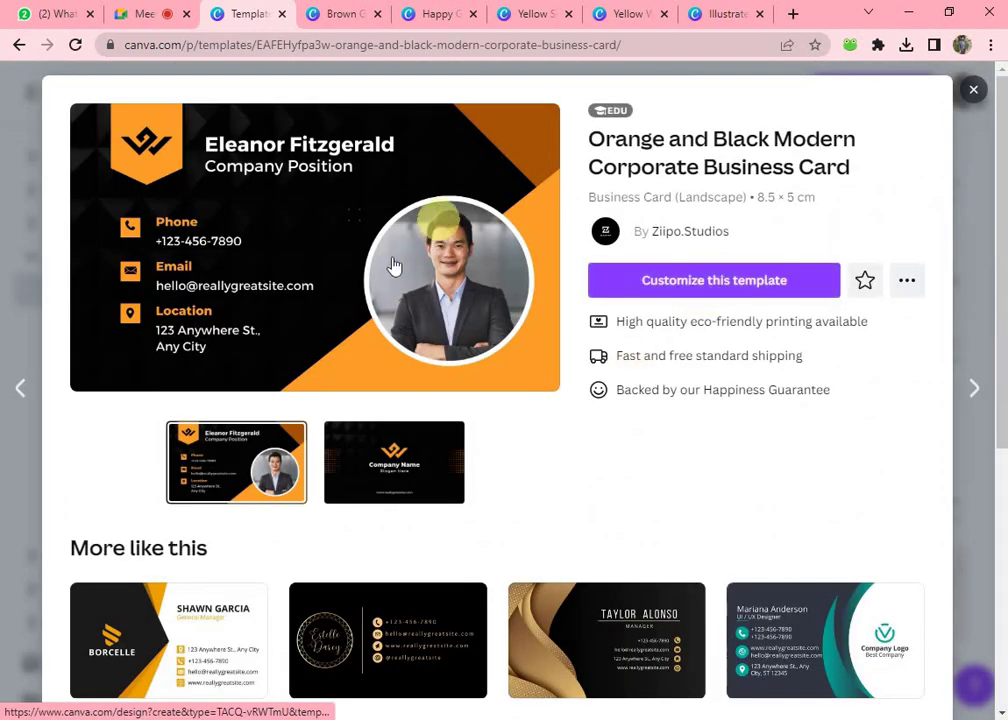
- Customize the Orange and Black Modern Corporate Business Card template into a new two-page design
{"action": "scroll", "coordinate": [390, 275], "scroll_direction": "down", "scroll_amount": 2}
{"action": "scroll", "coordinate": [392, 272], "scroll_direction": "up", "scroll_amount": 2}
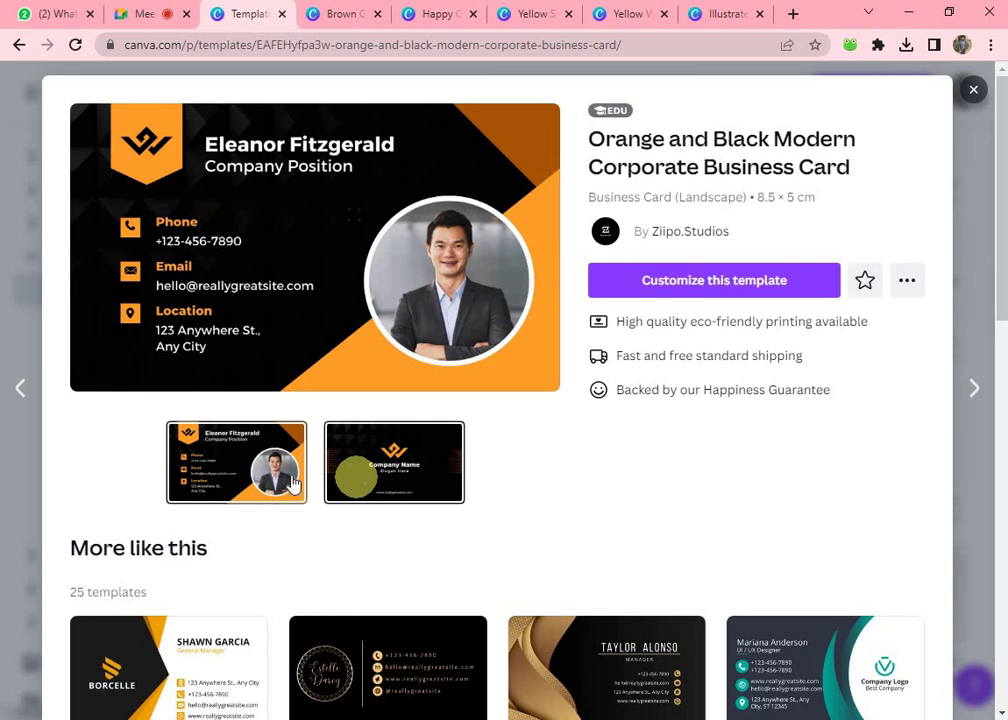
{"action": "left_click", "coordinate": [666, 278]}
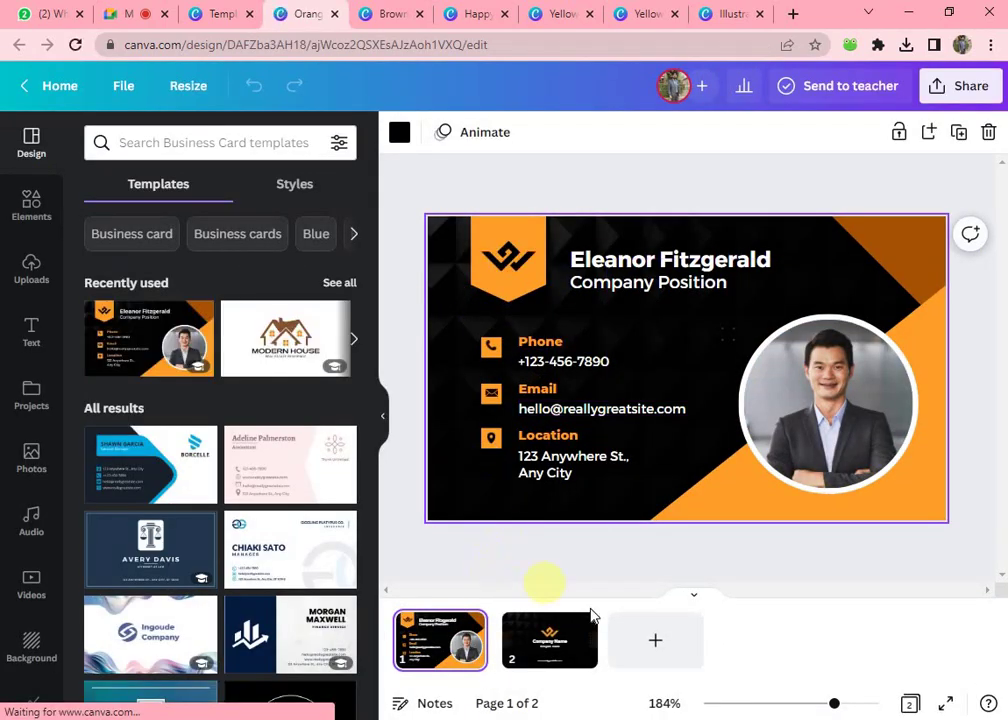
- Check the card's back side, then delete the sample photo from the front's round frame
{"action": "left_click", "coordinate": [549, 641]}
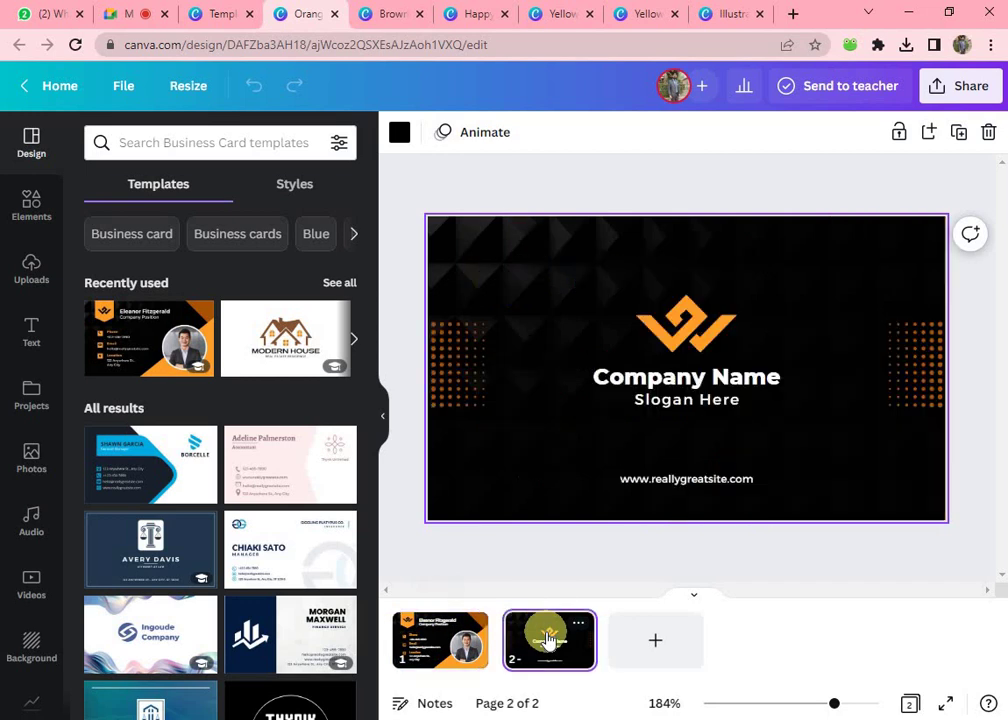
{"action": "left_click", "coordinate": [463, 645]}
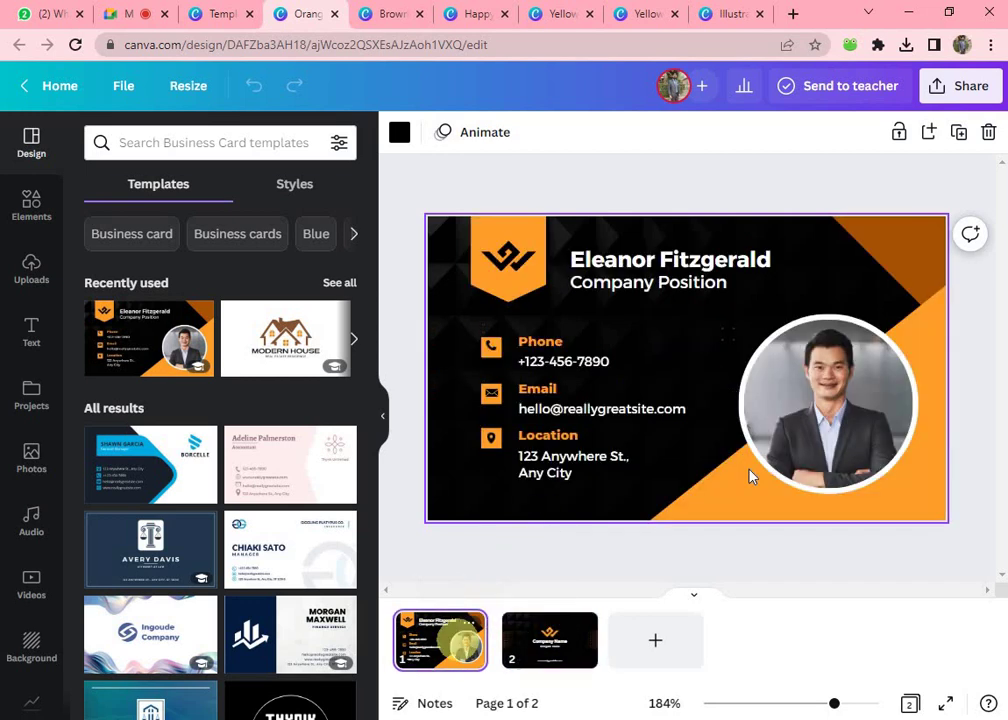
{"action": "left_click", "coordinate": [848, 407]}
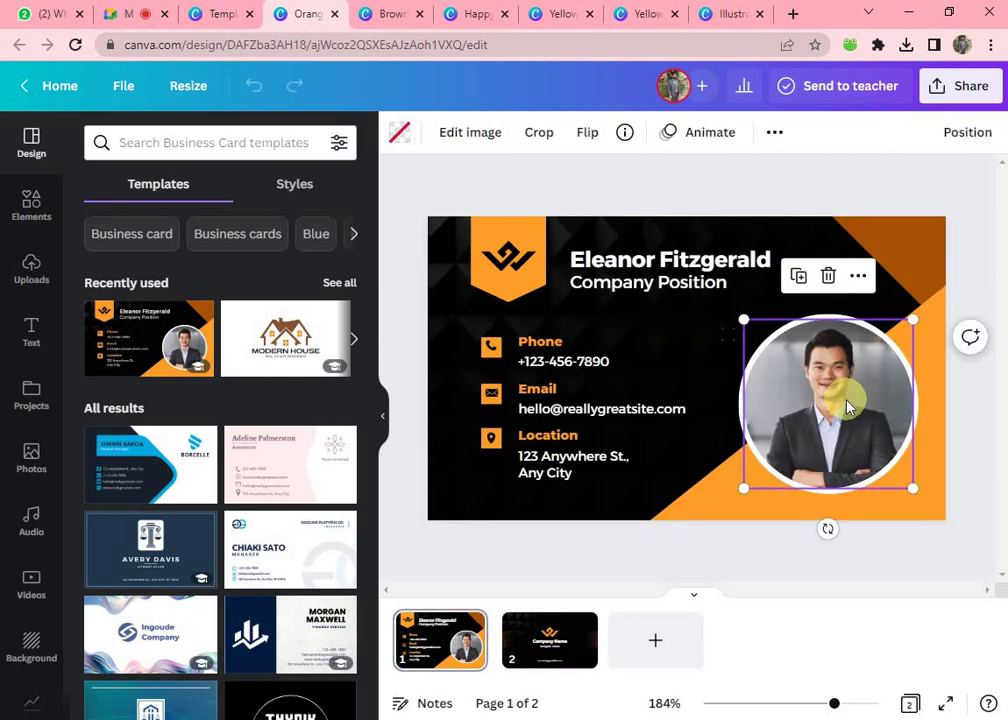
{"action": "key", "text": "Delete"}
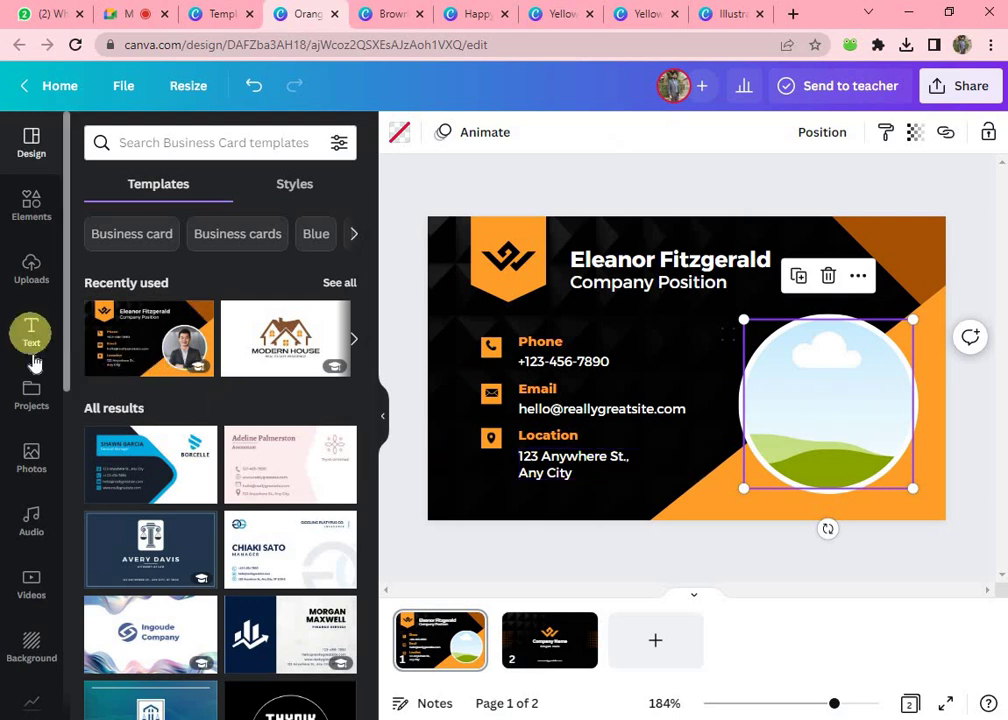
- Admit the person asking to join the video call, then return to the card design
{"action": "left_click", "coordinate": [138, 14]}
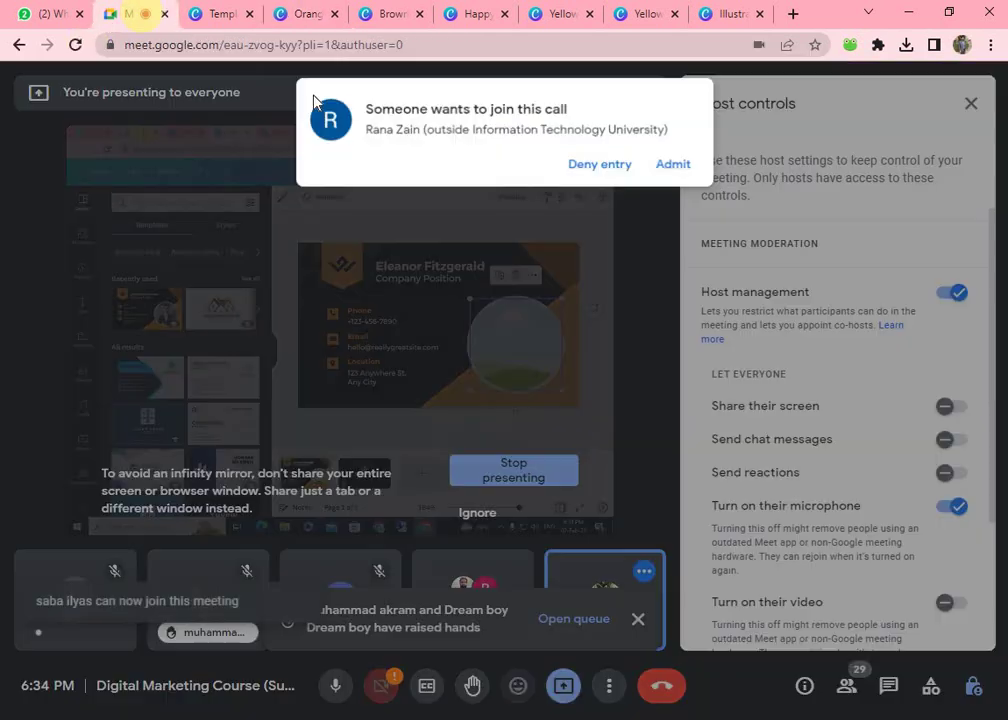
{"action": "left_click", "coordinate": [670, 166]}
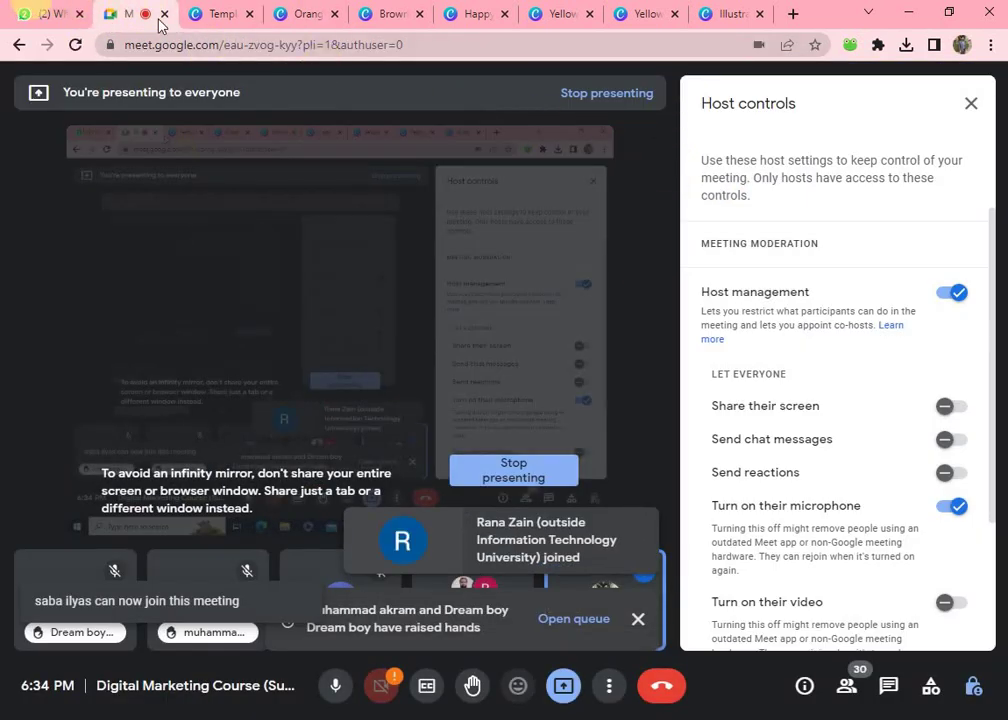
{"action": "left_click", "coordinate": [218, 14]}
{"action": "left_click", "coordinate": [290, 14]}
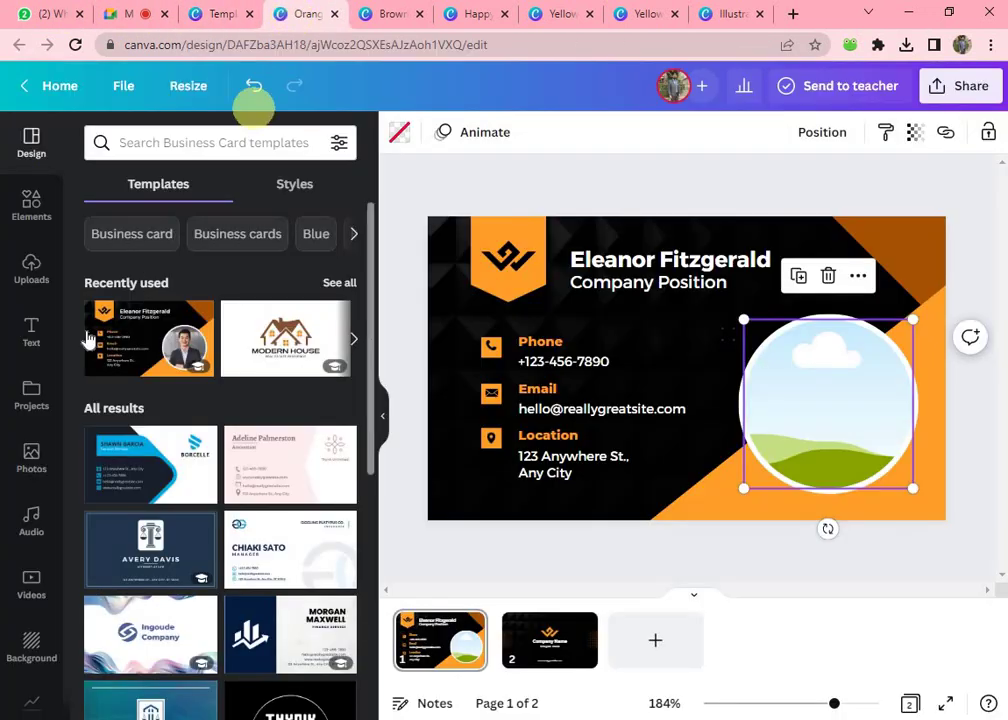
- Drag the uploaded bearded-man portrait into the circle frame and adjust its crop
{"action": "left_click", "coordinate": [28, 260]}
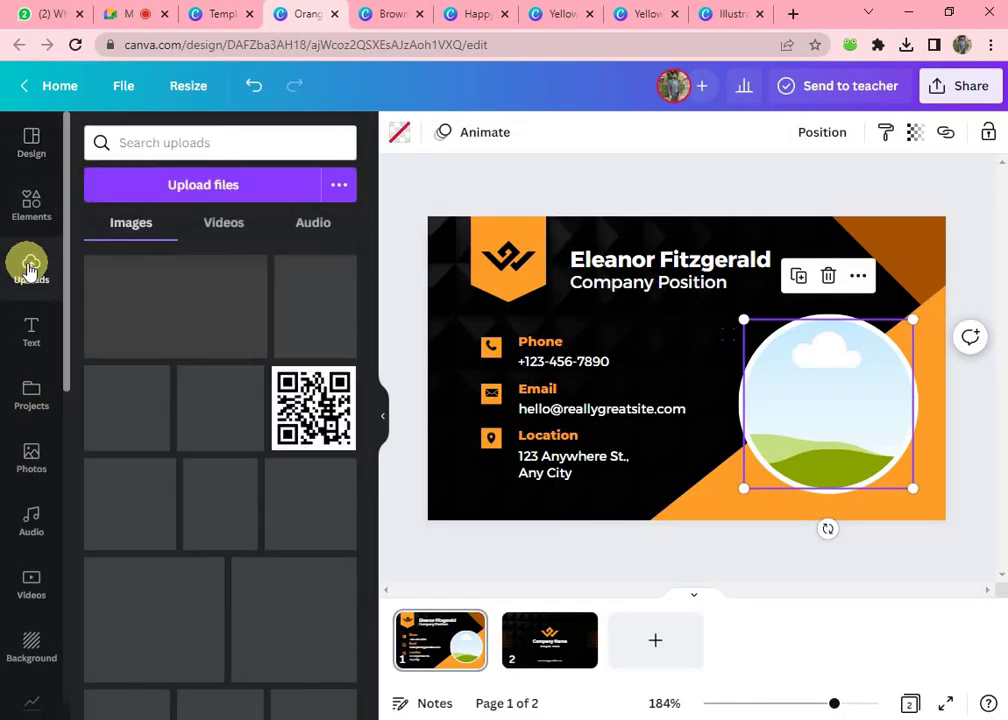
{"action": "left_click_drag", "start_coordinate": [315, 306], "coordinate": [688, 408]}
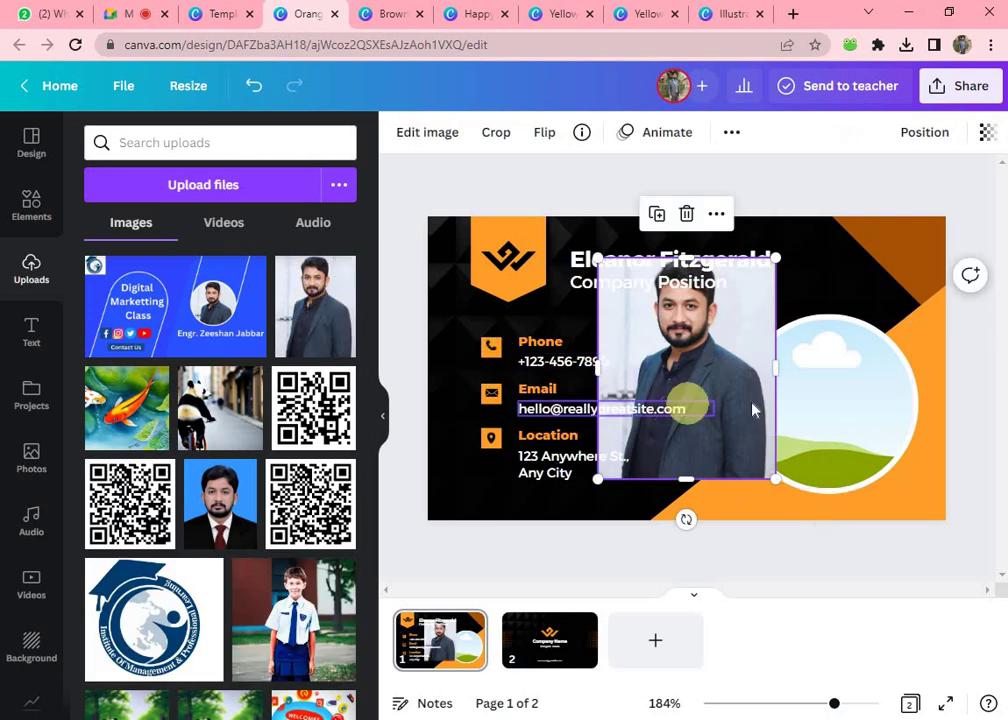
{"action": "left_click_drag", "start_coordinate": [752, 400], "coordinate": [847, 418]}
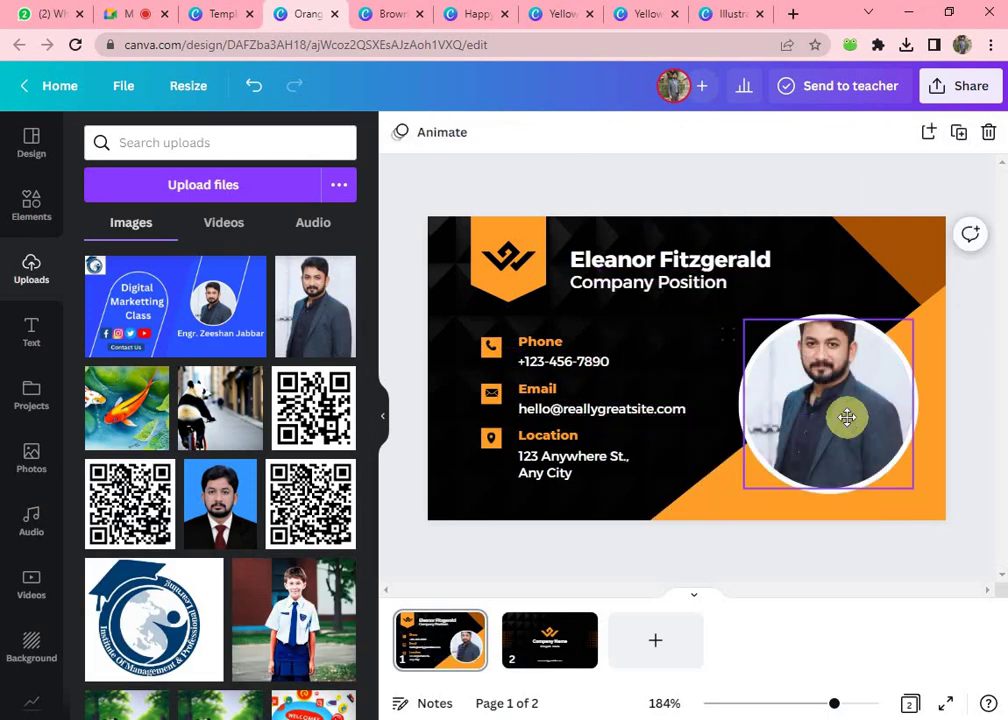
{"action": "double_click", "coordinate": [847, 418]}
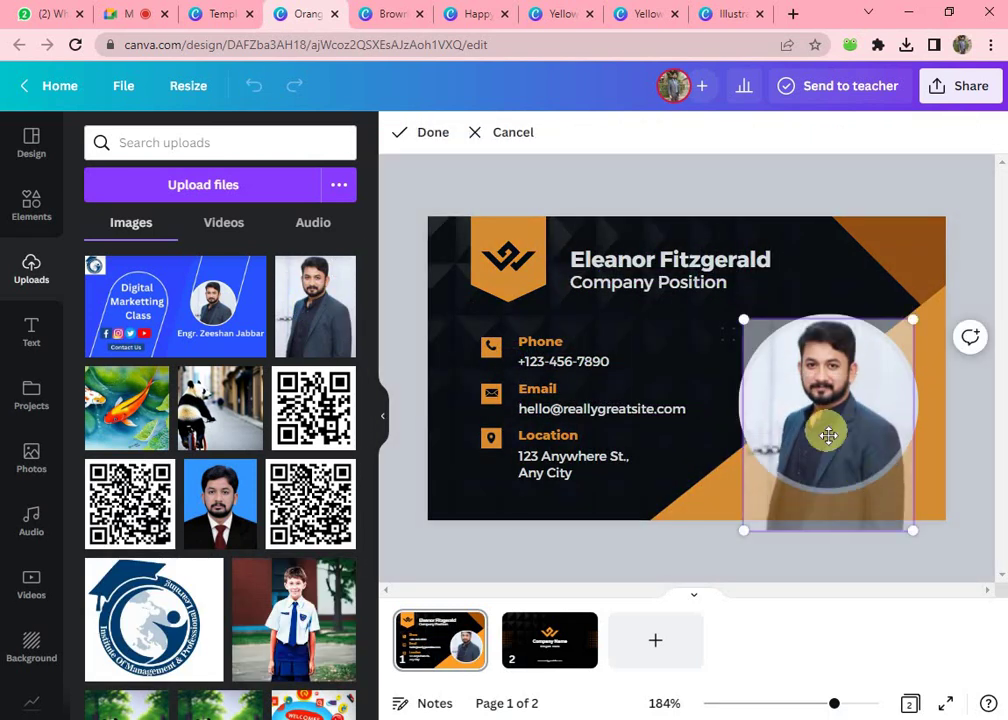
{"action": "left_click", "coordinate": [864, 295]}
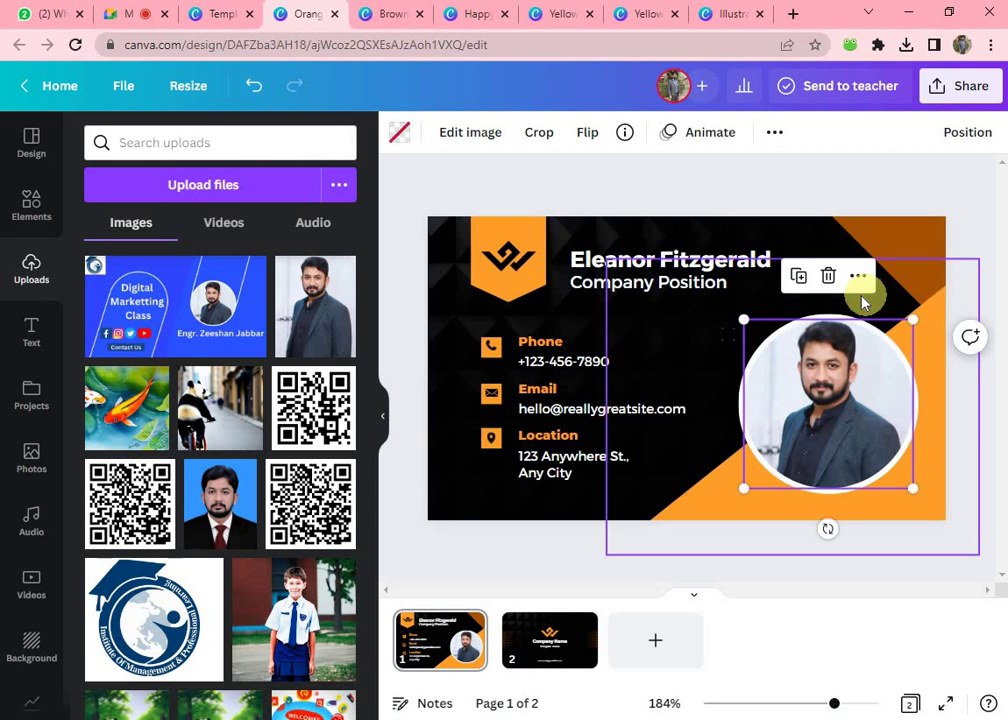
- Replace the placeholder name with the owner's full name and set the position to CEO
{"action": "left_click", "coordinate": [616, 262]}
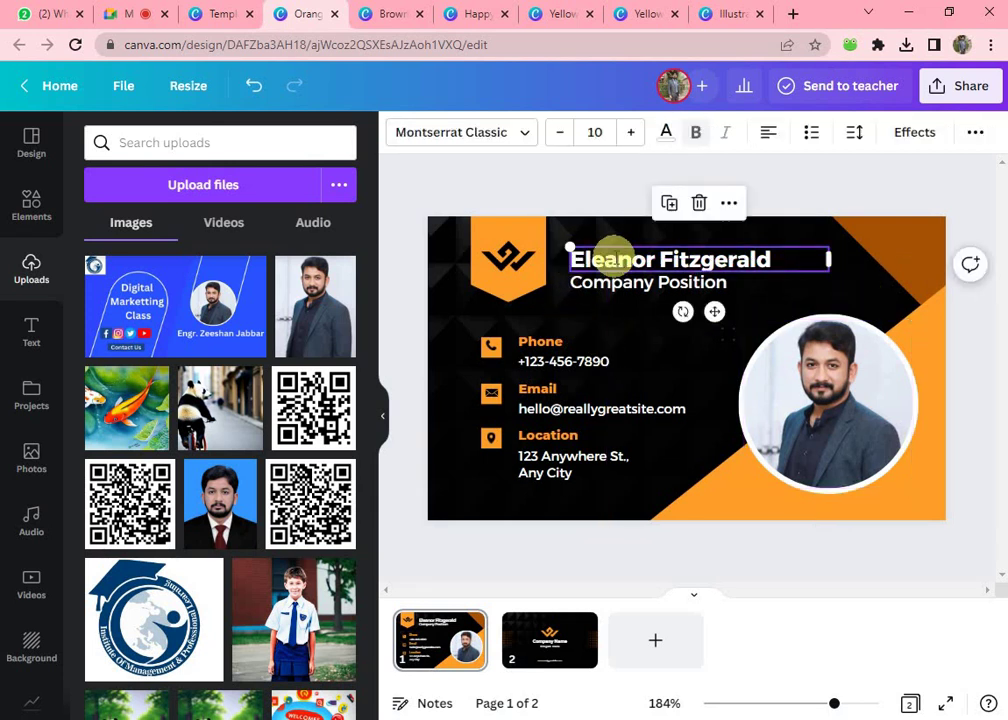
{"action": "left_click", "coordinate": [614, 260]}
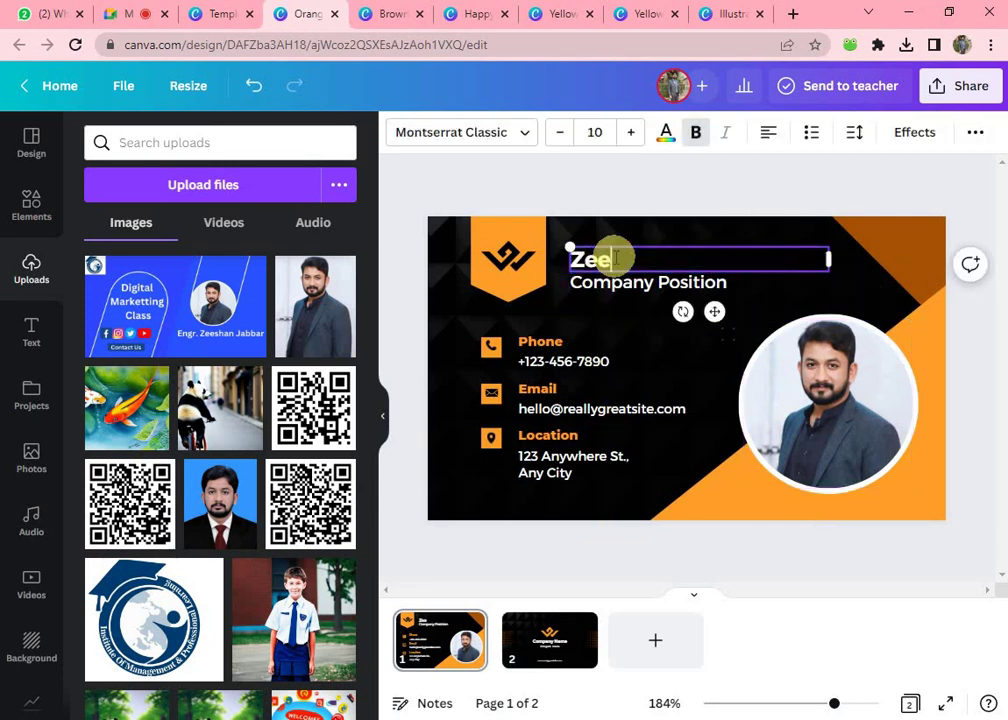
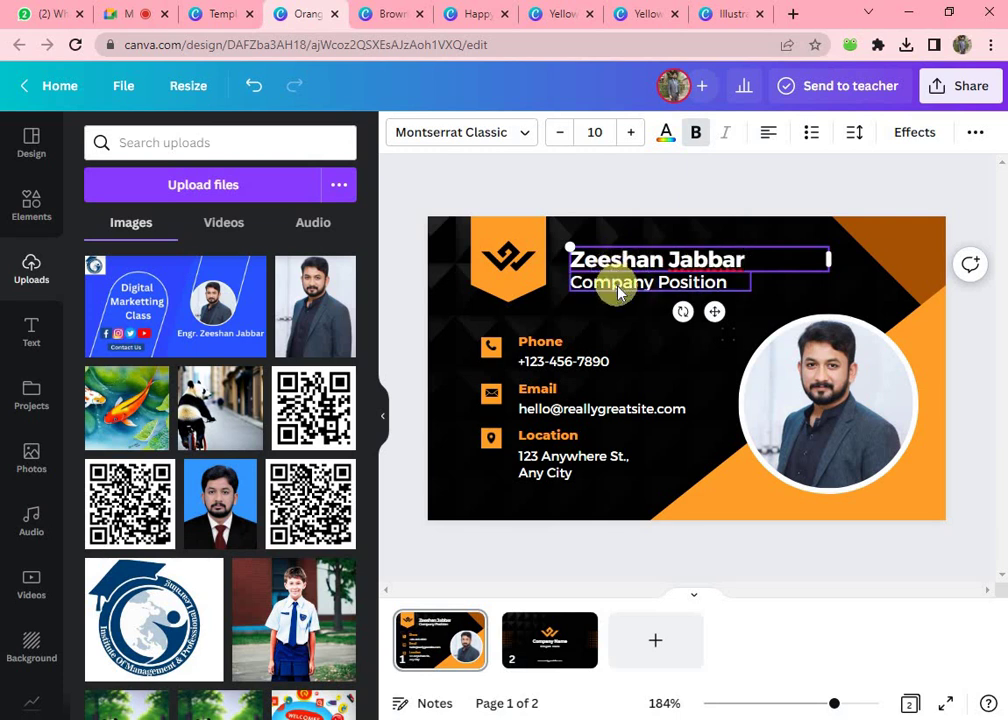
{"action": "double_click", "coordinate": [617, 284]}
{"action": "type", "text": "CEO"}
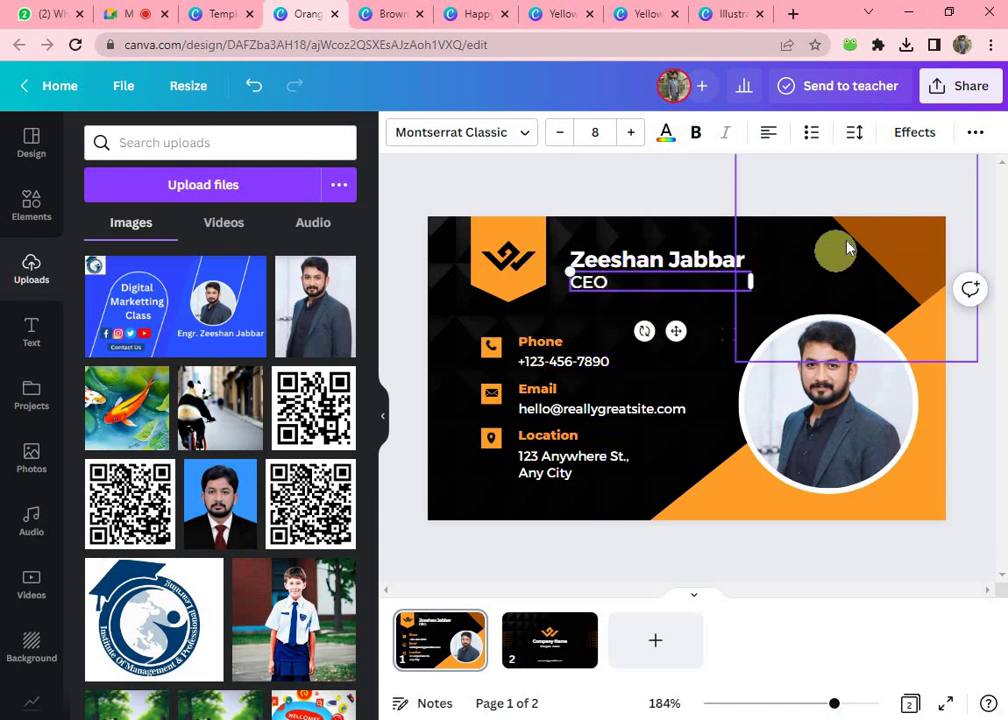
- Replace the placeholder phone number and e-mail with the owner's contact details
{"action": "double_click", "coordinate": [556, 364]}
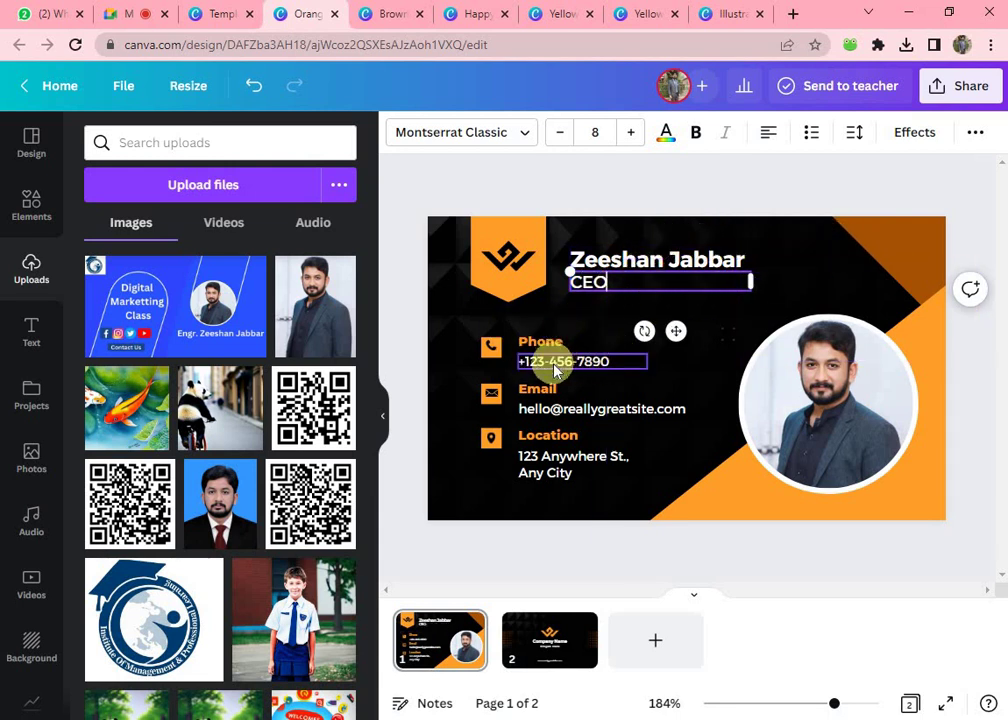
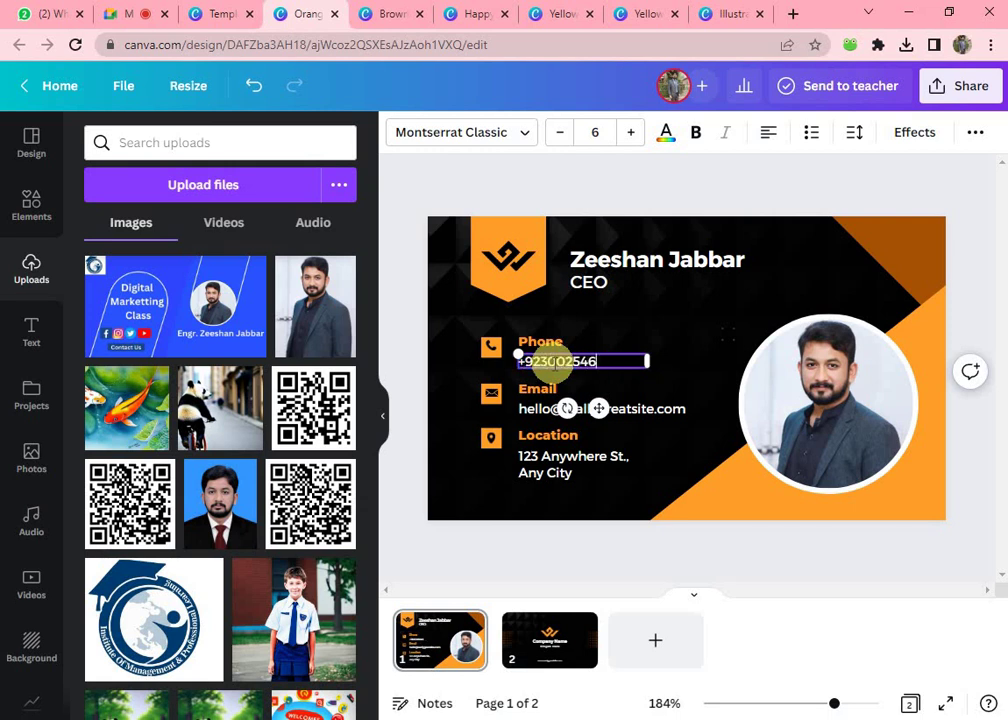
{"action": "double_click", "coordinate": [634, 408]}
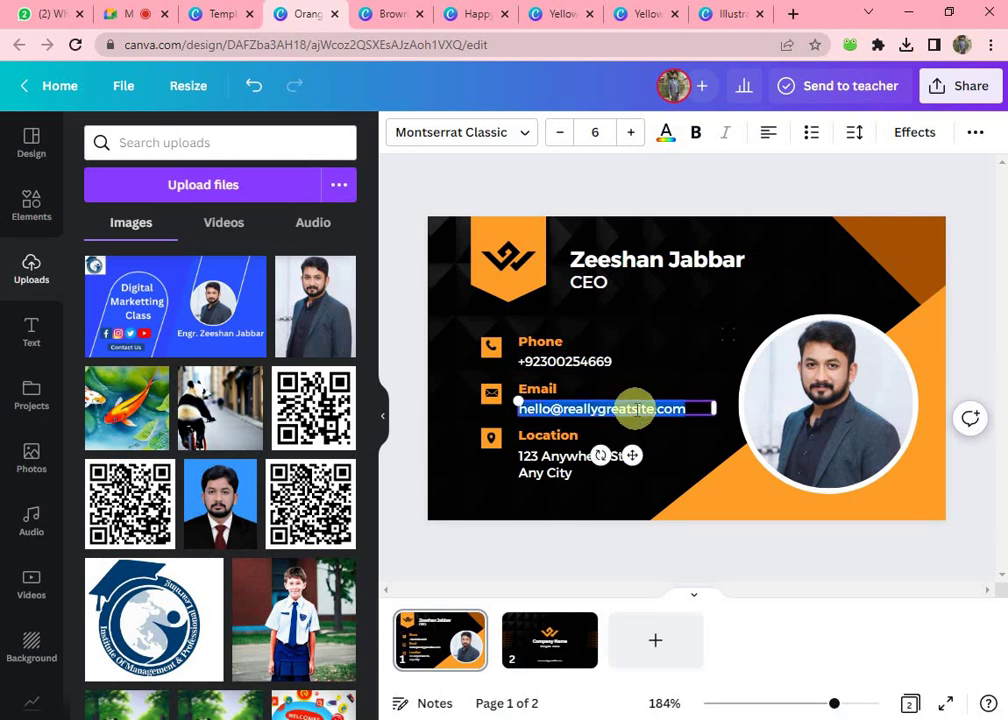
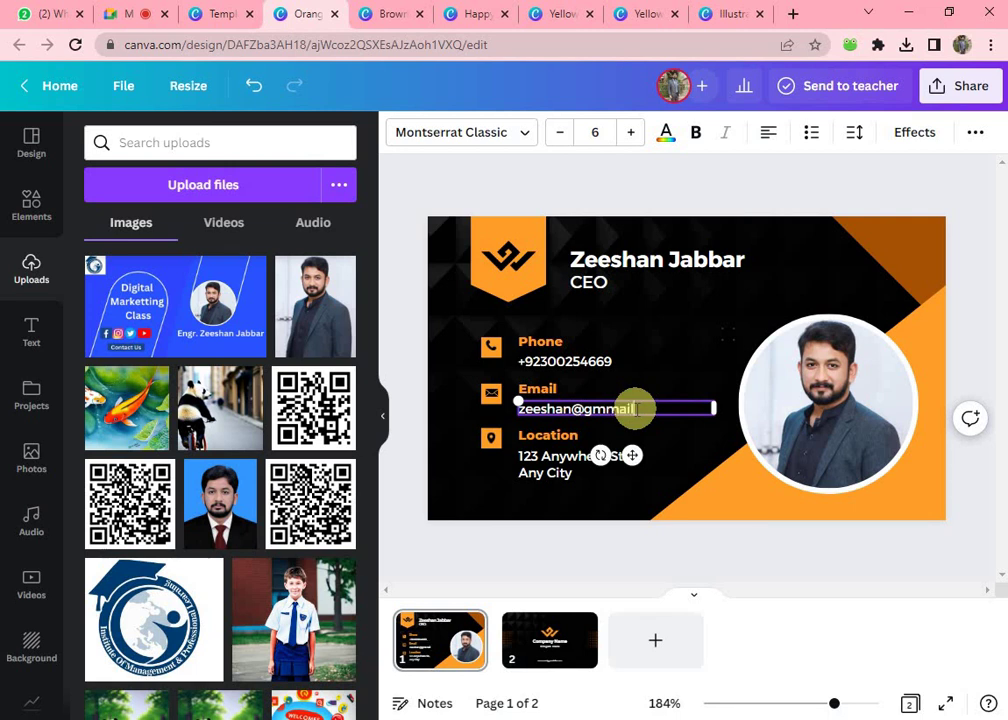
- Look over the address text under Location, then delete the template logo in the top-left badge
{"action": "left_click", "coordinate": [612, 450]}
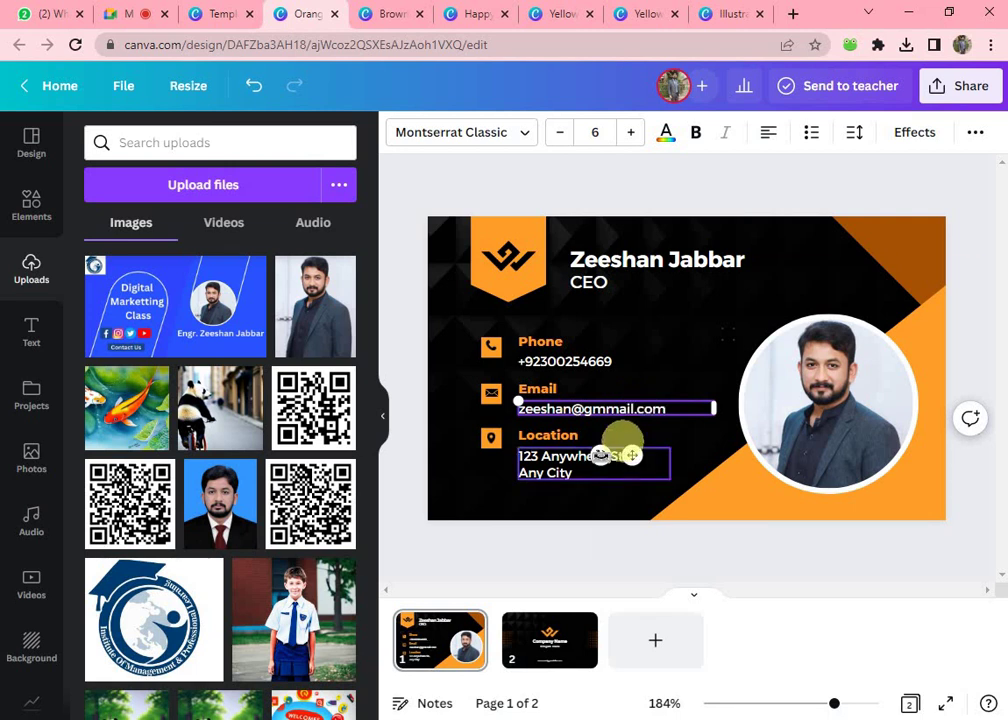
{"action": "double_click", "coordinate": [589, 463]}
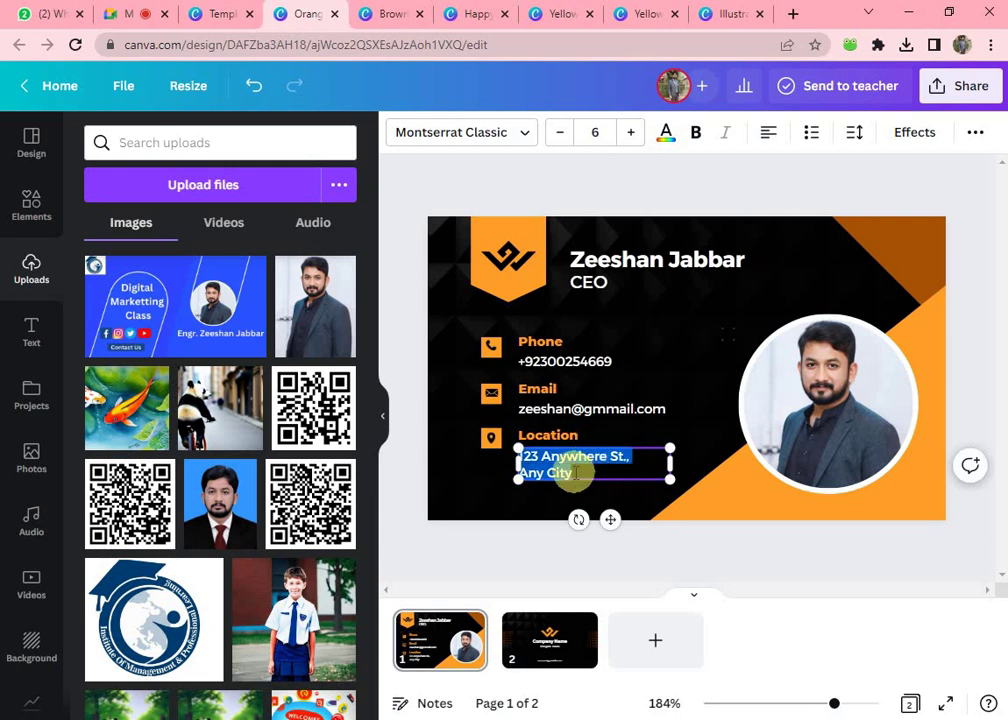
{"action": "left_click", "coordinate": [462, 490]}
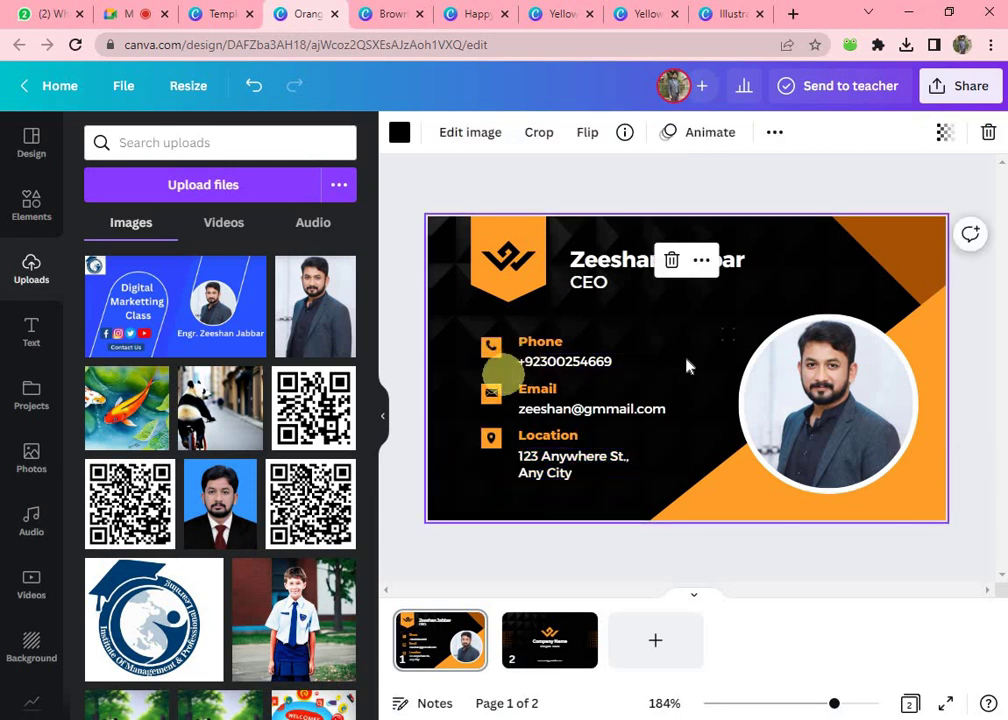
{"action": "left_click", "coordinate": [514, 259]}
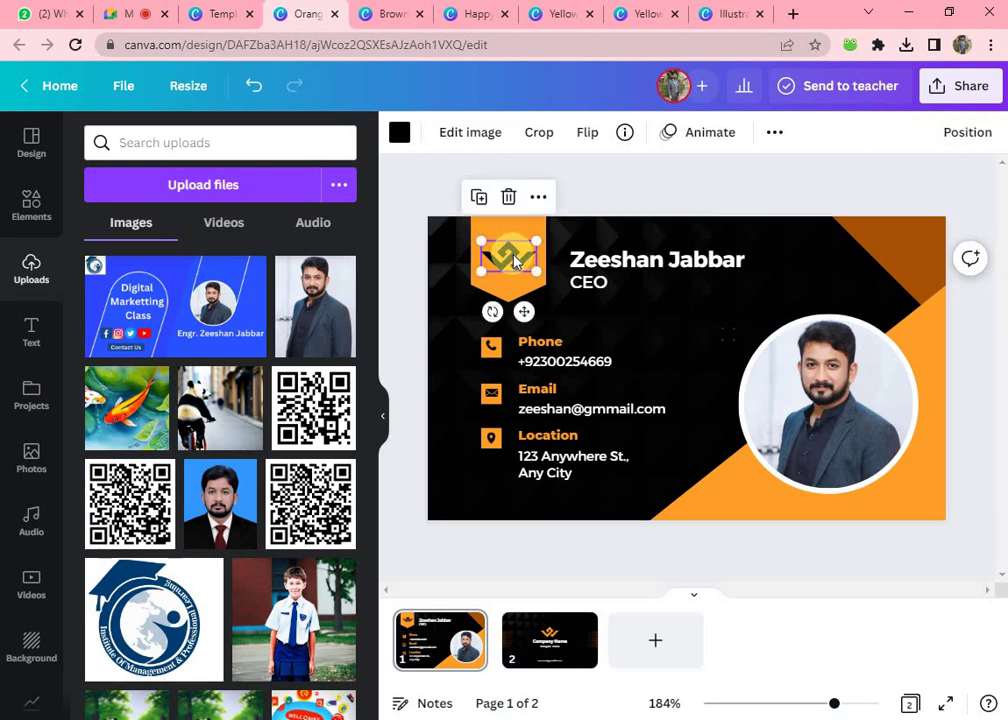
{"action": "left_click", "coordinate": [508, 197]}
- Add the uploaded institute logo and shrink it to fit the top-left orange badge
{"action": "left_click", "coordinate": [154, 620]}
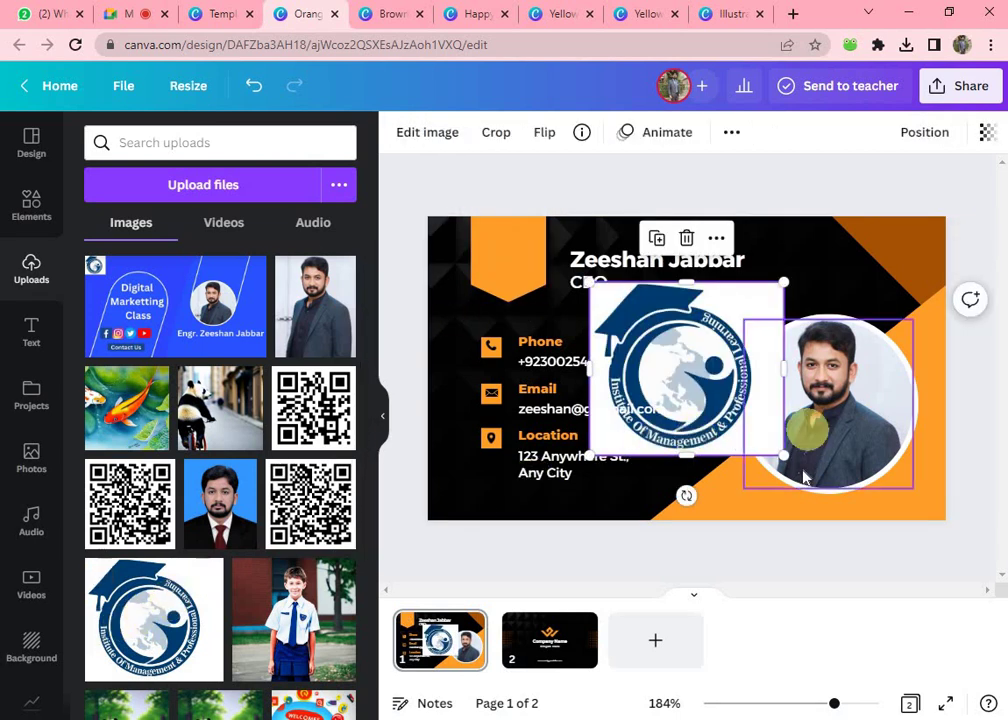
{"action": "left_click_drag", "start_coordinate": [784, 455], "coordinate": [505, 245]}
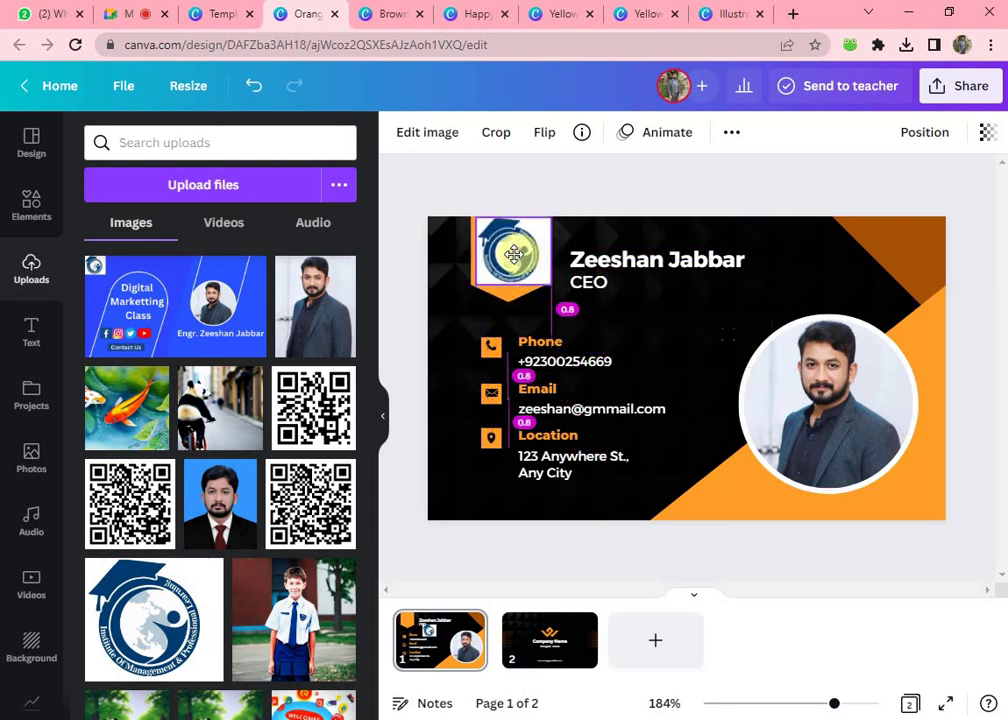
{"action": "left_click_drag", "start_coordinate": [538, 282], "coordinate": [514, 259]}
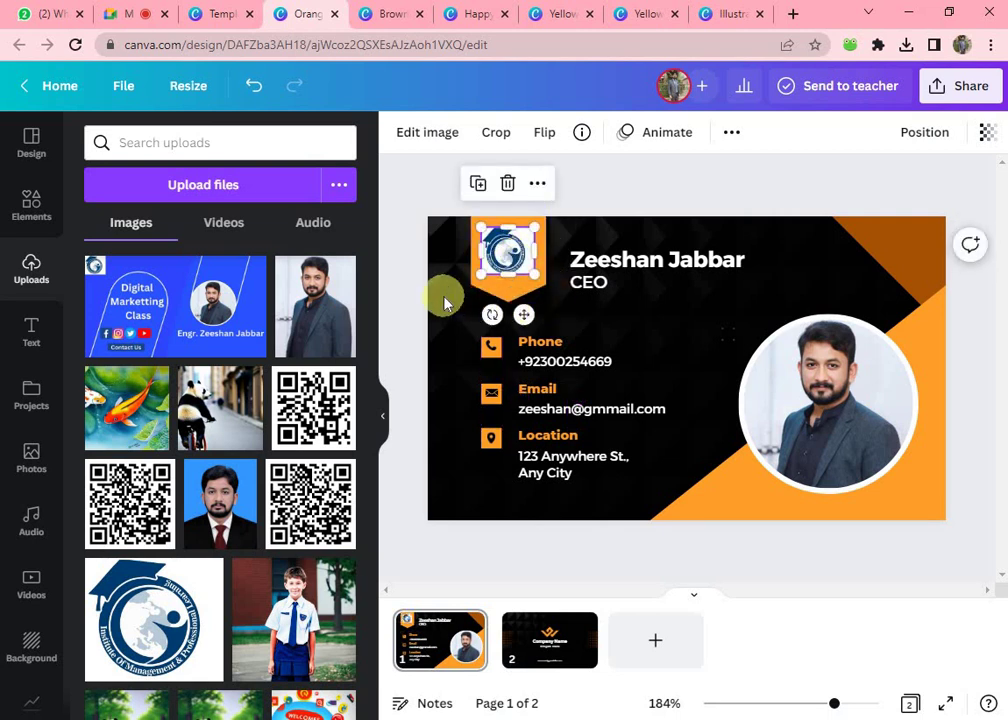
{"action": "left_click", "coordinate": [424, 128]}
- Remove the logo's white background with BG Remover, enlarge it to fill the badge, then show page 2
{"action": "left_click", "coordinate": [220, 305]}
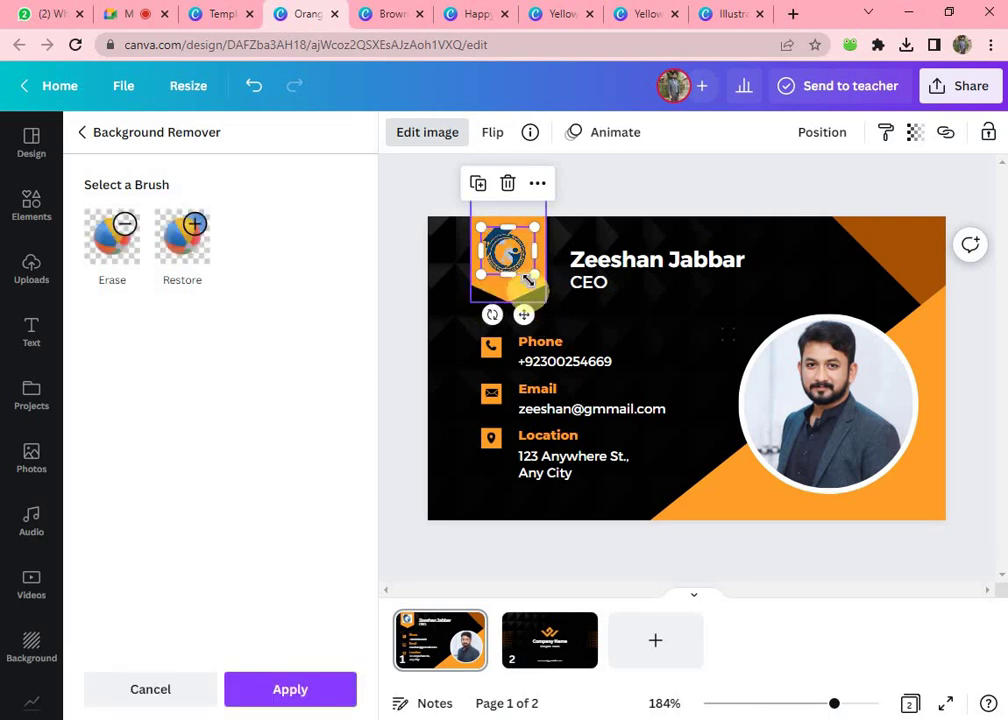
{"action": "left_click_drag", "start_coordinate": [540, 274], "coordinate": [508, 255]}
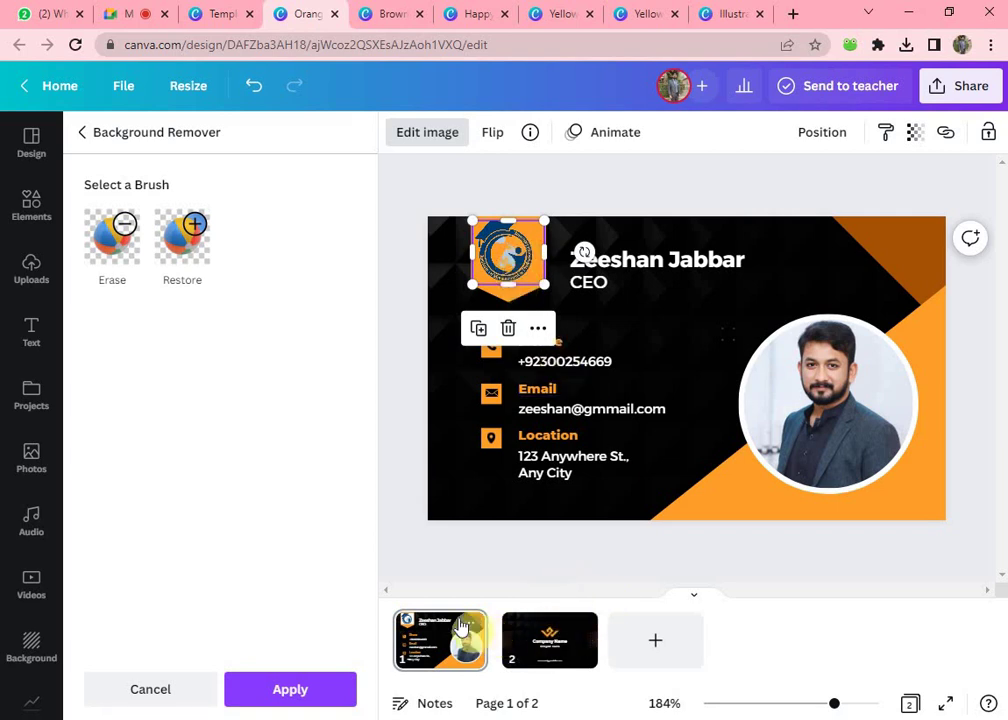
{"action": "left_click", "coordinate": [549, 650]}
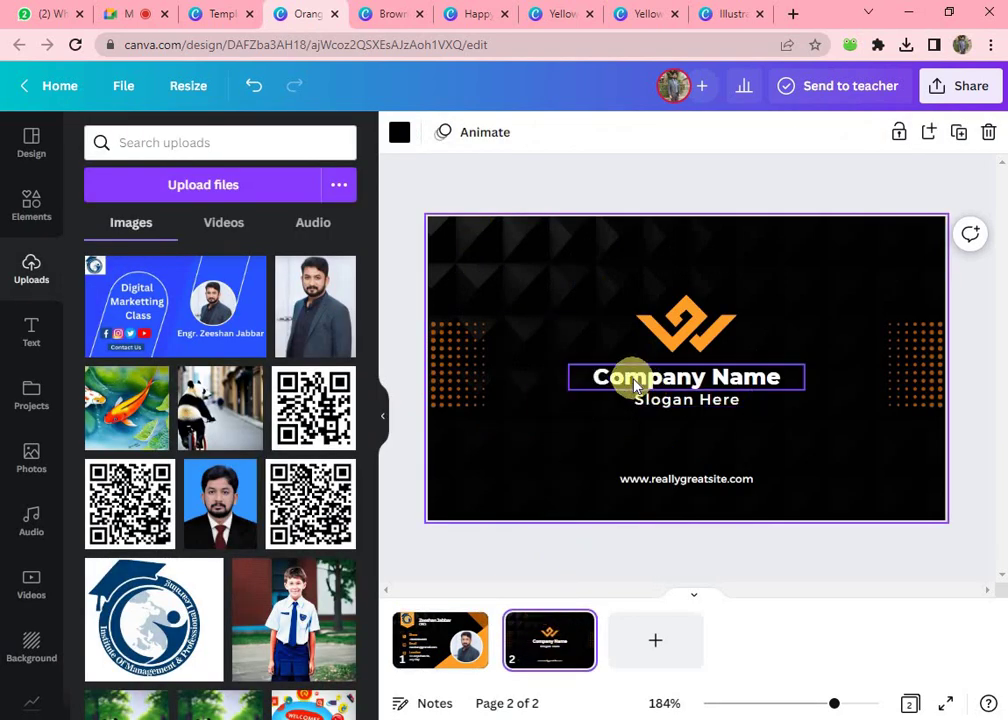
- Duplicate the front card's institute logo and move the copy onto the back page
{"action": "left_click", "coordinate": [630, 381]}
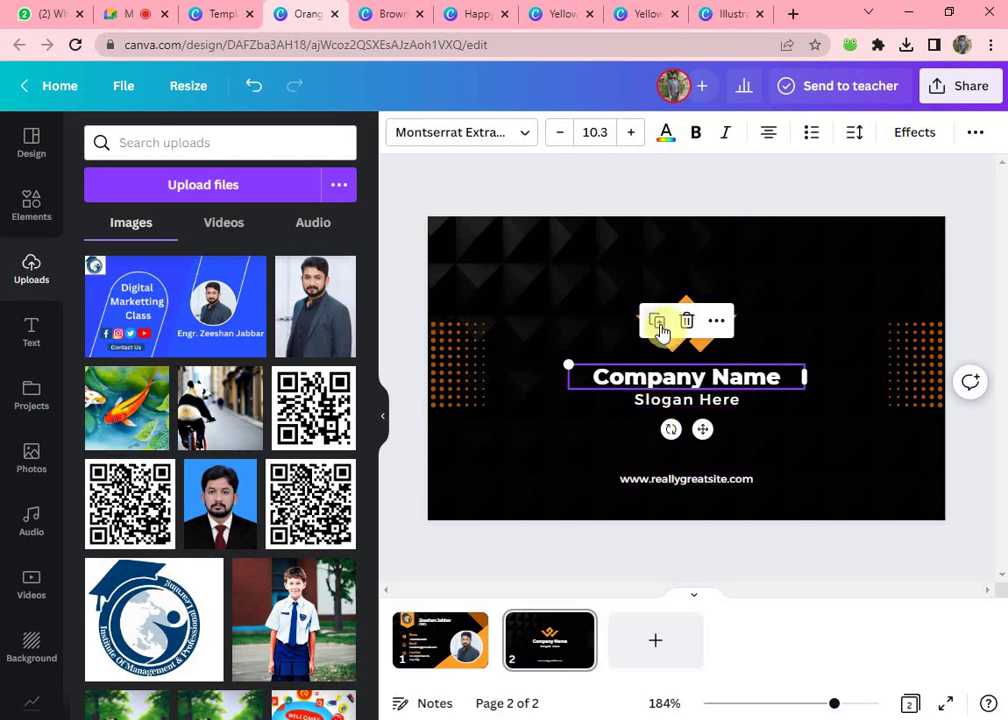
{"action": "left_click", "coordinate": [775, 298]}
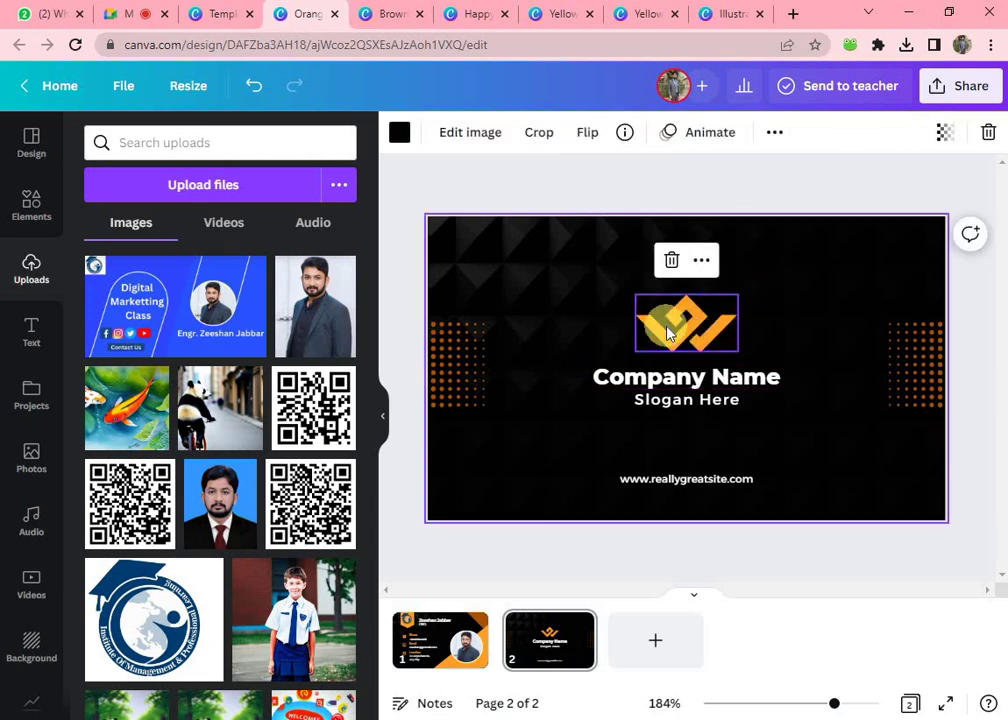
{"action": "left_click", "coordinate": [440, 622]}
{"action": "left_click", "coordinate": [511, 254]}
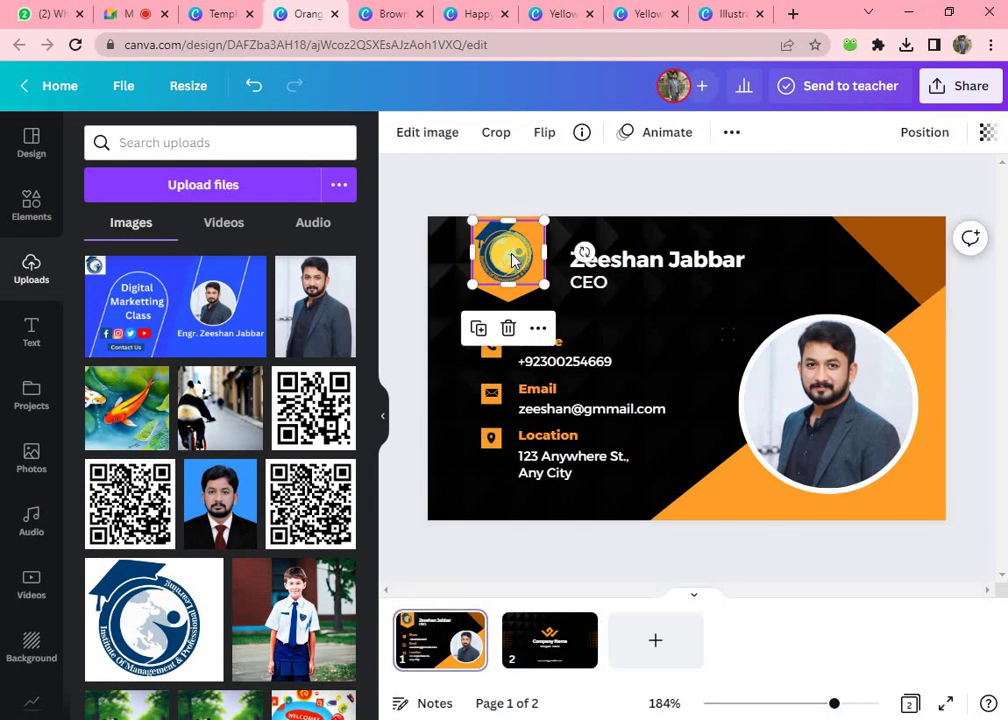
{"action": "left_click", "coordinate": [478, 330]}
{"action": "left_click_drag", "start_coordinate": [525, 270], "coordinate": [556, 652]}
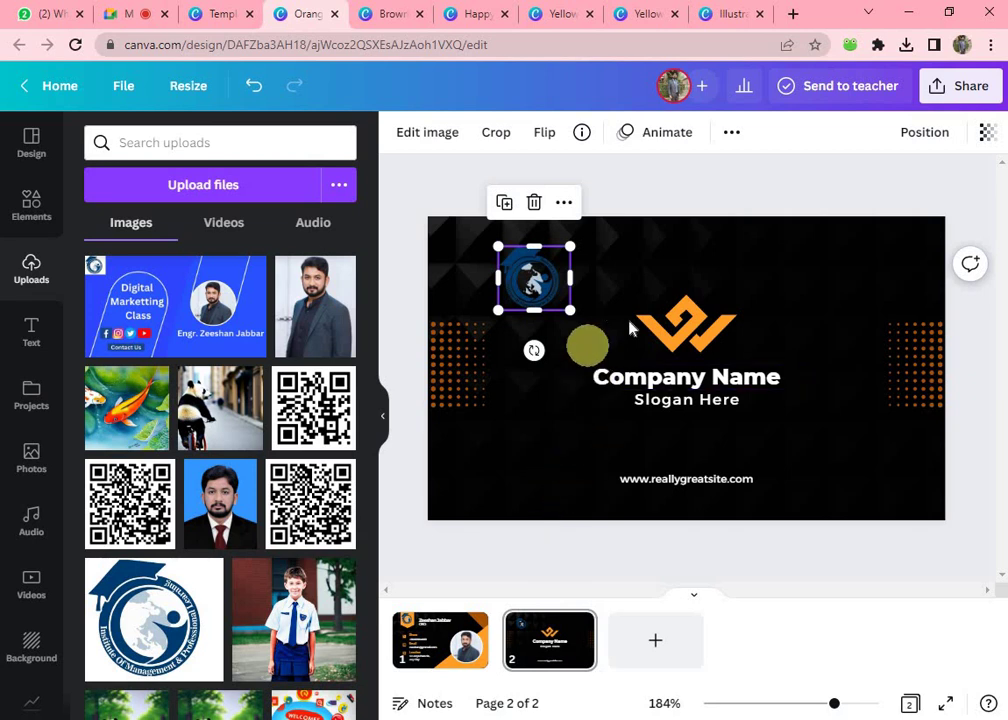
{"action": "left_click", "coordinate": [663, 330]}
- Replace the back's W logo with the centred institute logo, retitle Company Name 'IMPL', and present full screen
{"action": "key", "text": "Delete"}
{"action": "left_click_drag", "start_coordinate": [535, 280], "coordinate": [672, 337]}
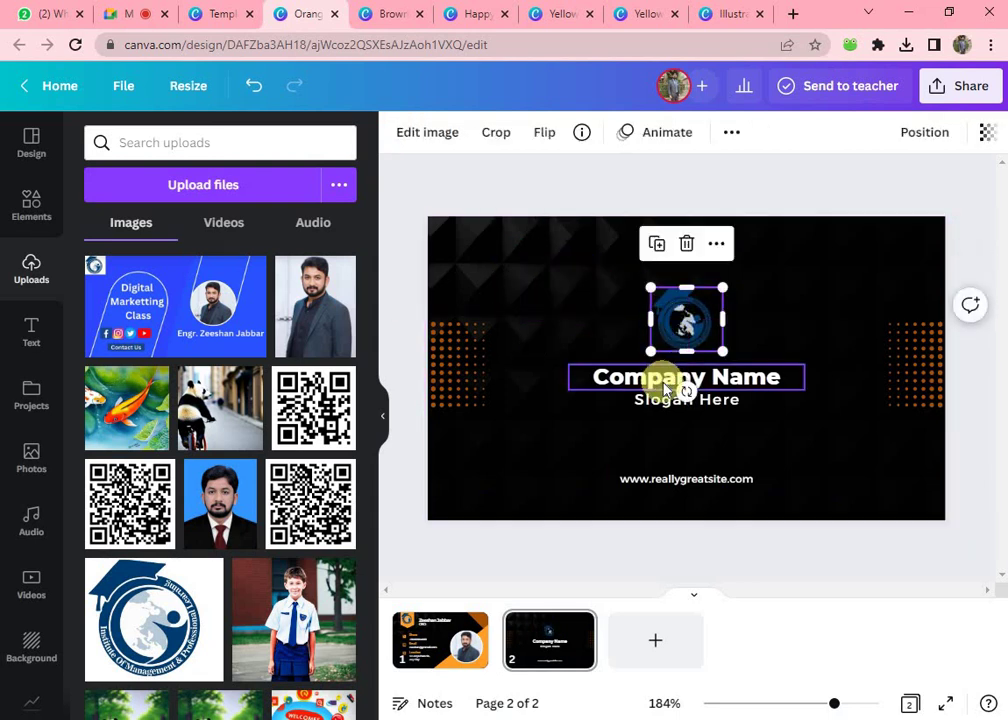
{"action": "double_click", "coordinate": [662, 378]}
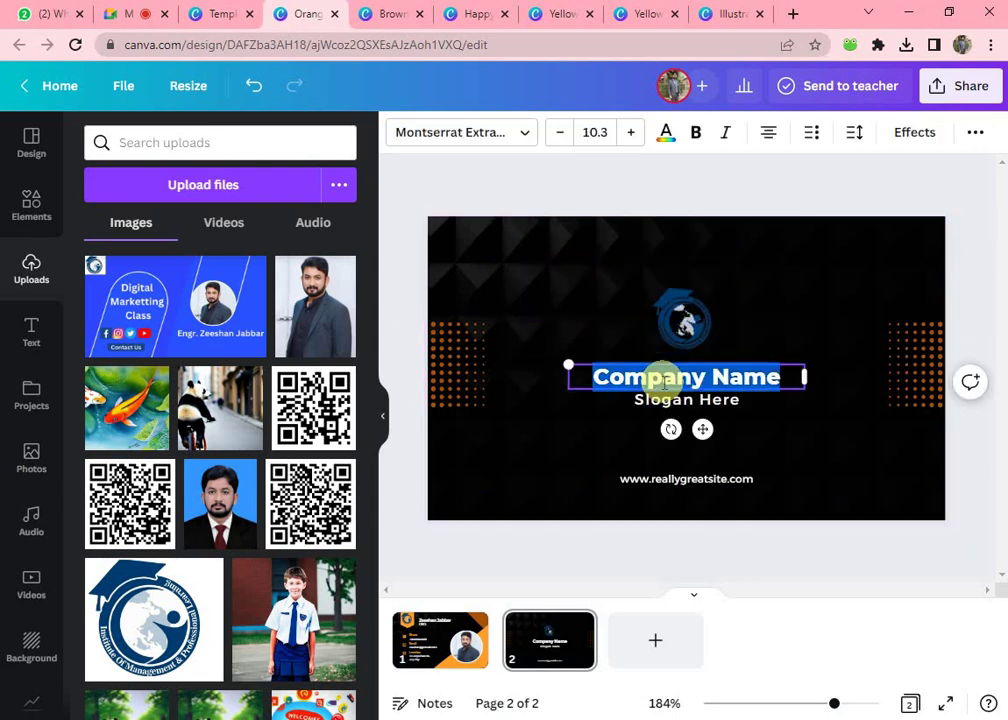
{"action": "type", "text": "IMPL"}
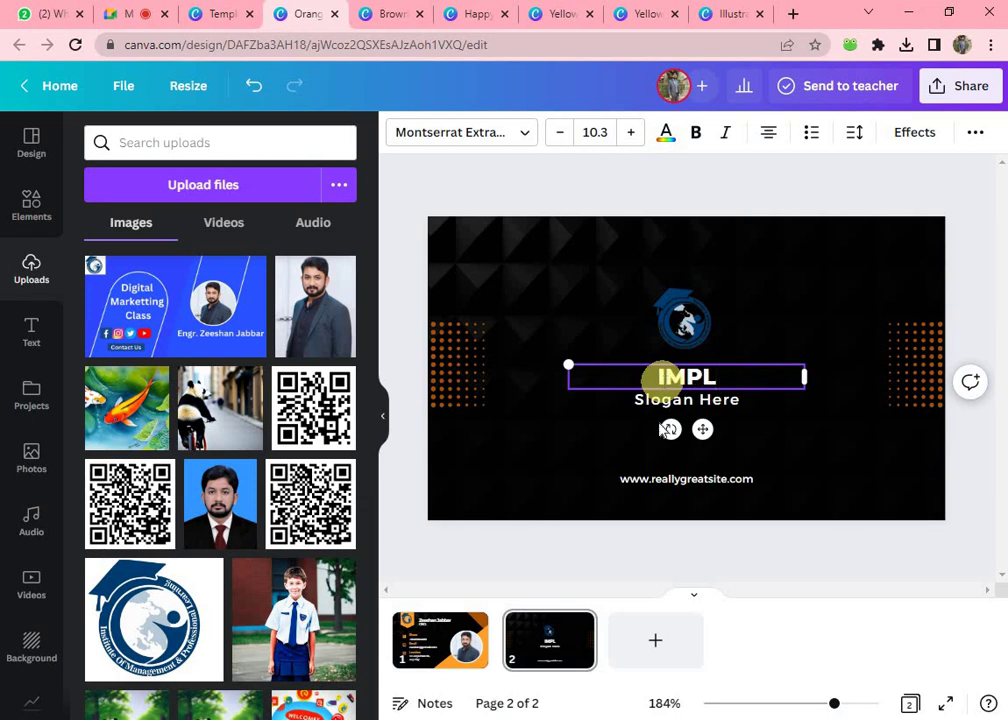
{"action": "left_click", "coordinate": [812, 457]}
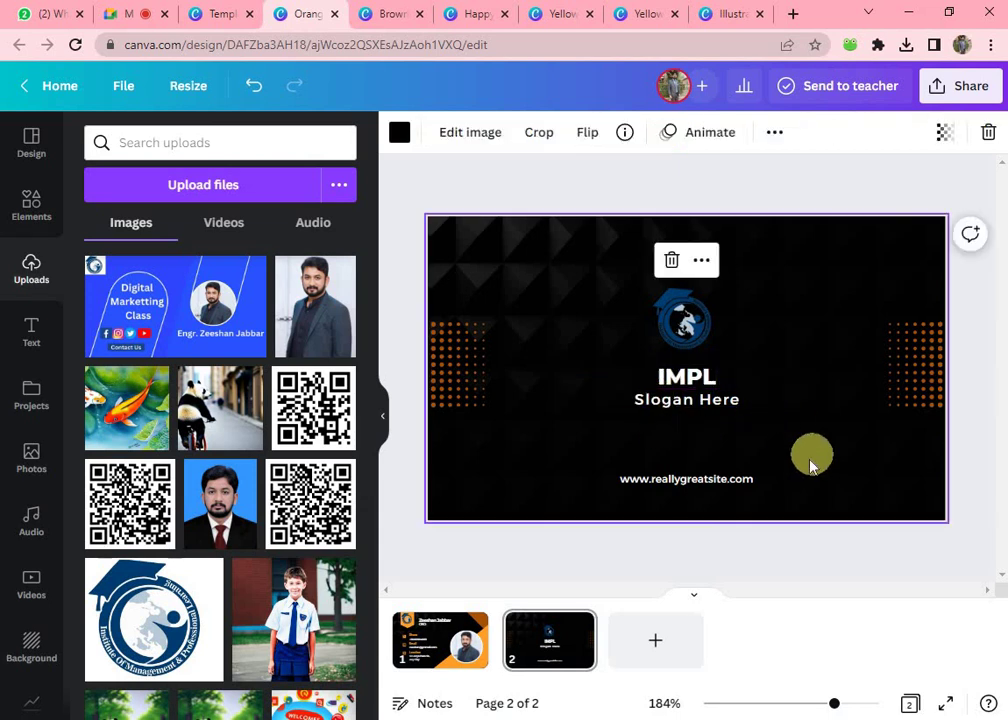
{"action": "left_click", "coordinate": [440, 640]}
{"action": "left_click", "coordinate": [943, 703]}
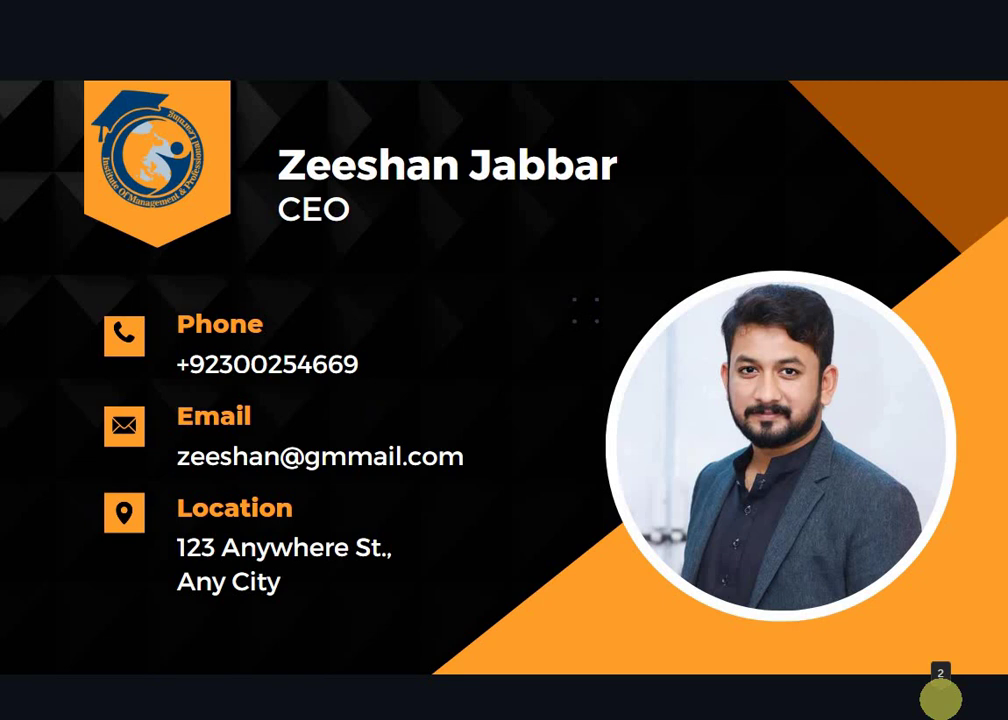
- Flip between the front contact card and the IMPL back in full screen, then exit
{"action": "left_click", "coordinate": [940, 698]}
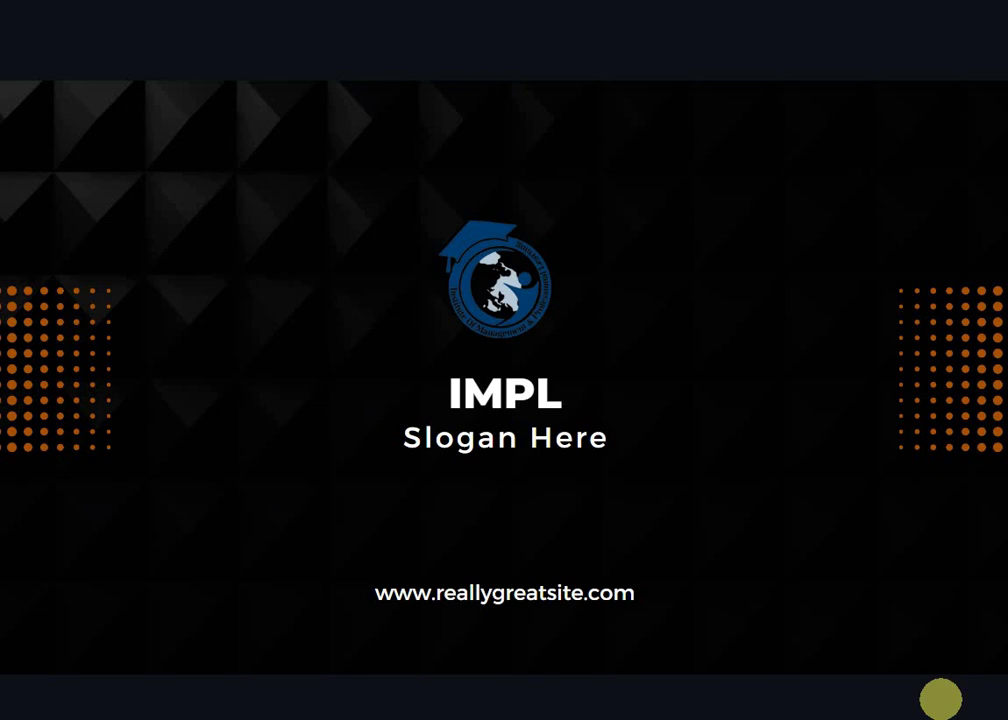
{"action": "left_click", "coordinate": [940, 698]}
{"action": "left_click", "coordinate": [940, 698]}
{"action": "key", "text": "Escape"}
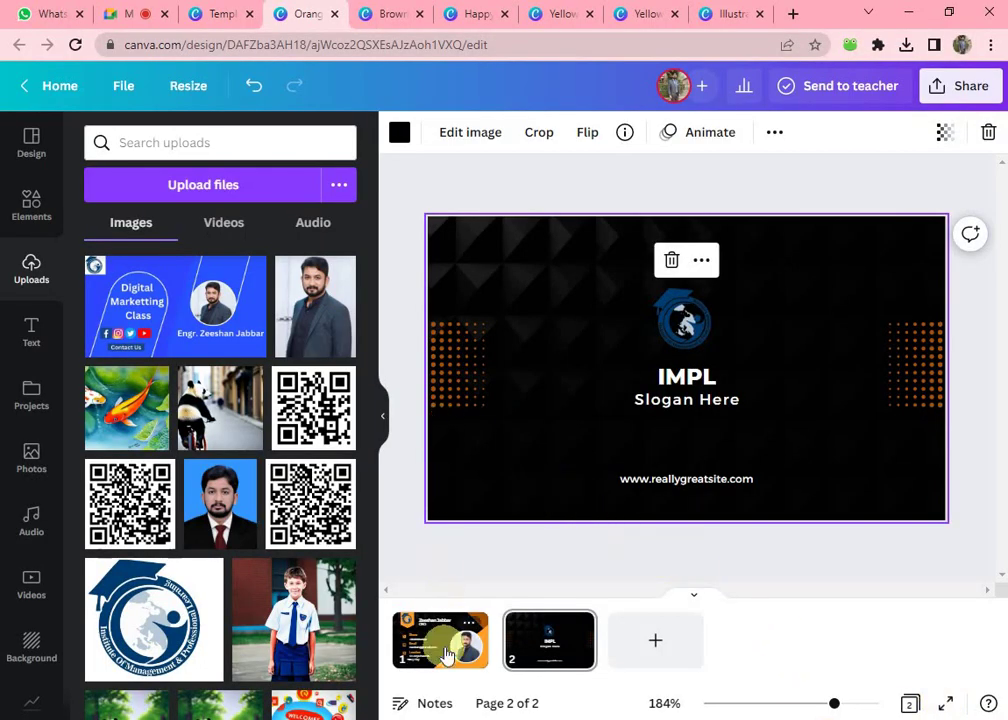
- Recolour the front card's orange corner shape to the default dark blue
{"action": "left_click", "coordinate": [440, 640]}
{"action": "left_click", "coordinate": [783, 511]}
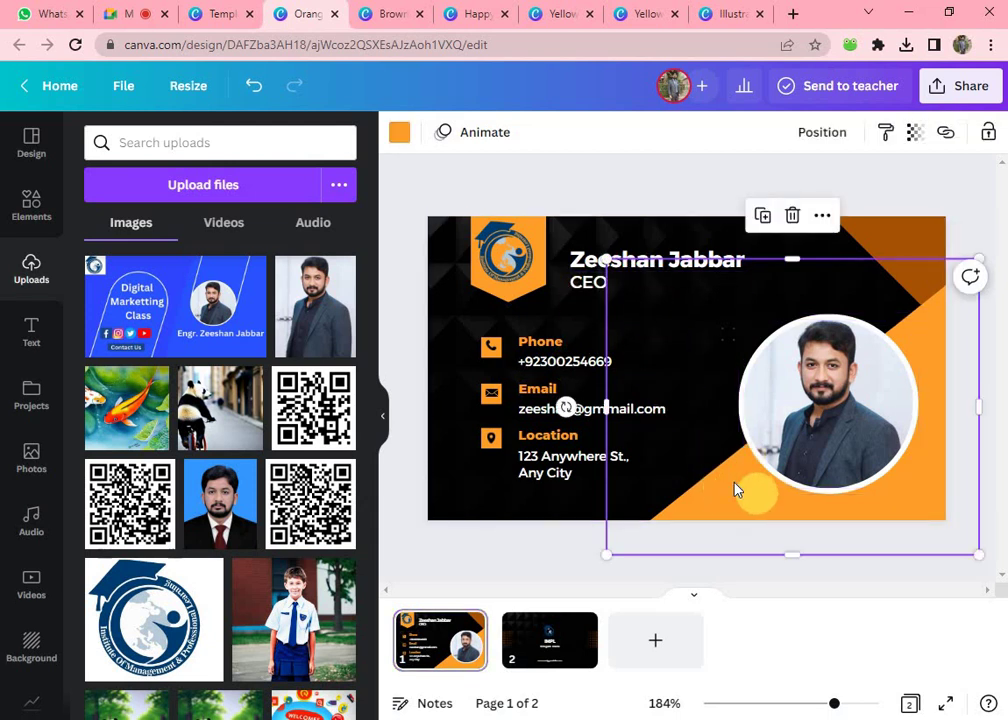
{"action": "left_click", "coordinate": [399, 132]}
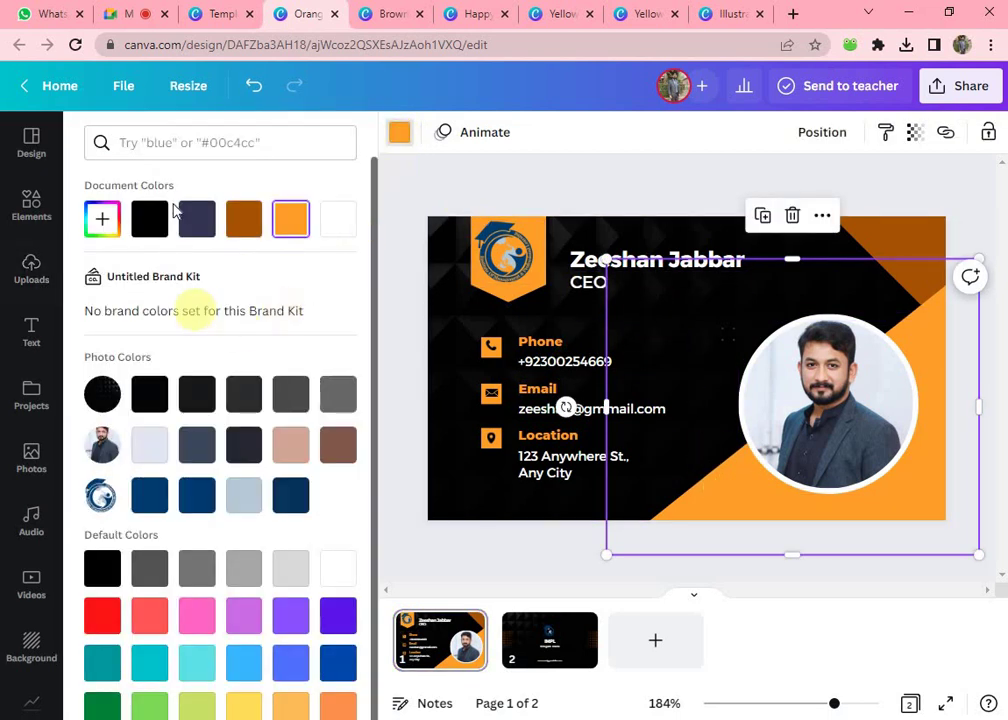
{"action": "left_click", "coordinate": [345, 660]}
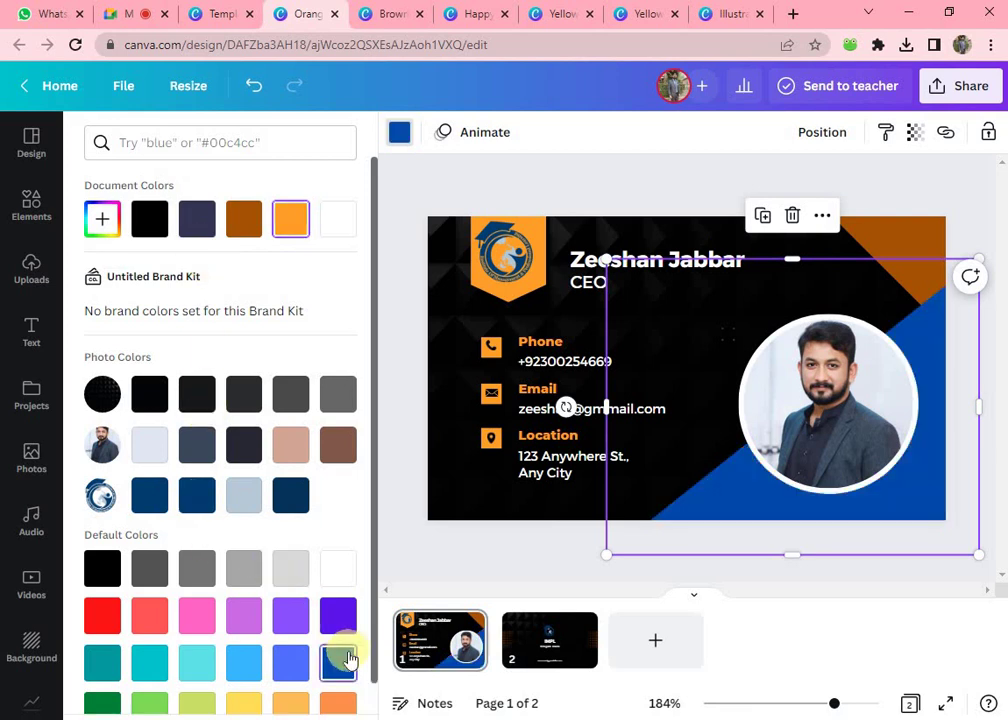
{"action": "key", "text": "Escape"}
{"action": "key", "text": "Escape"}
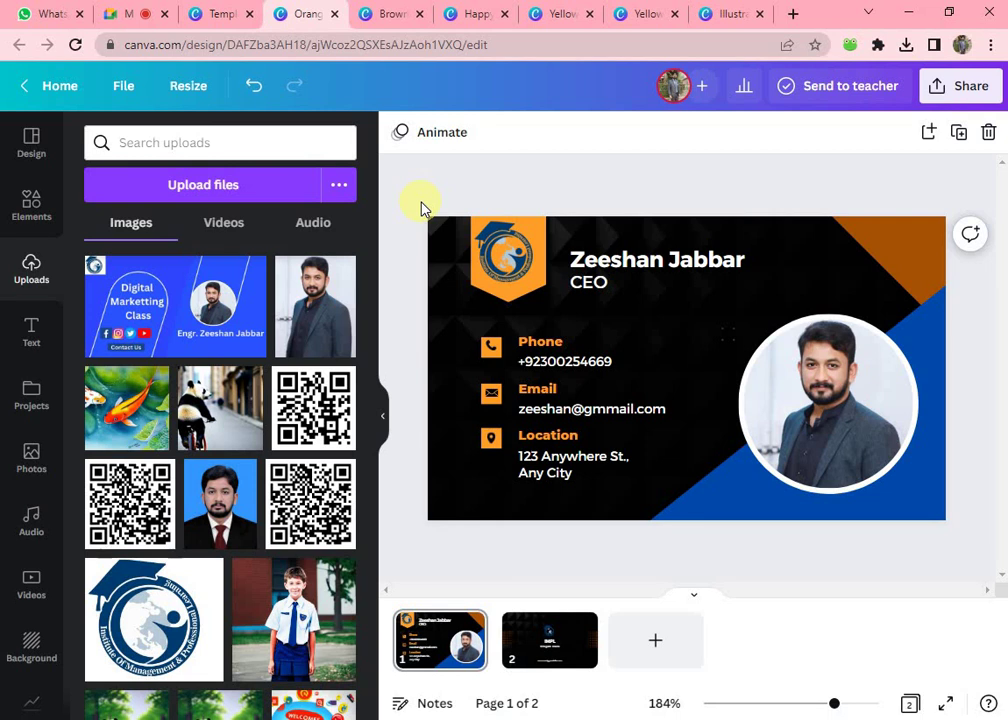
- Check both card pages, then return to the Orange and Black Modern Corporate Business Card template
{"action": "left_click", "coordinate": [566, 662]}
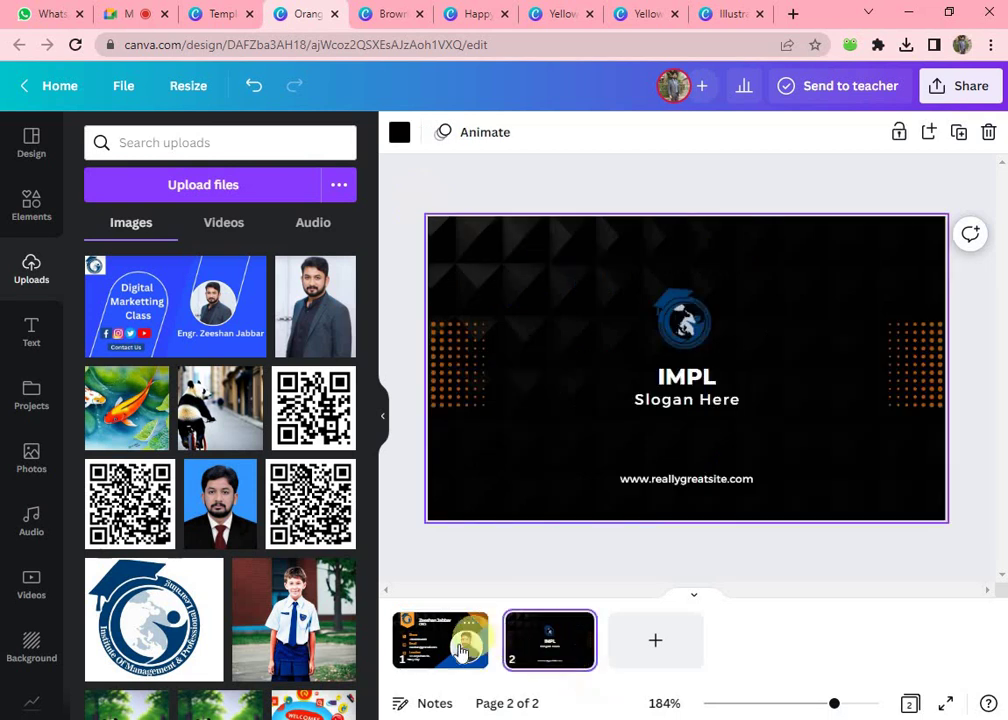
{"action": "left_click", "coordinate": [459, 652]}
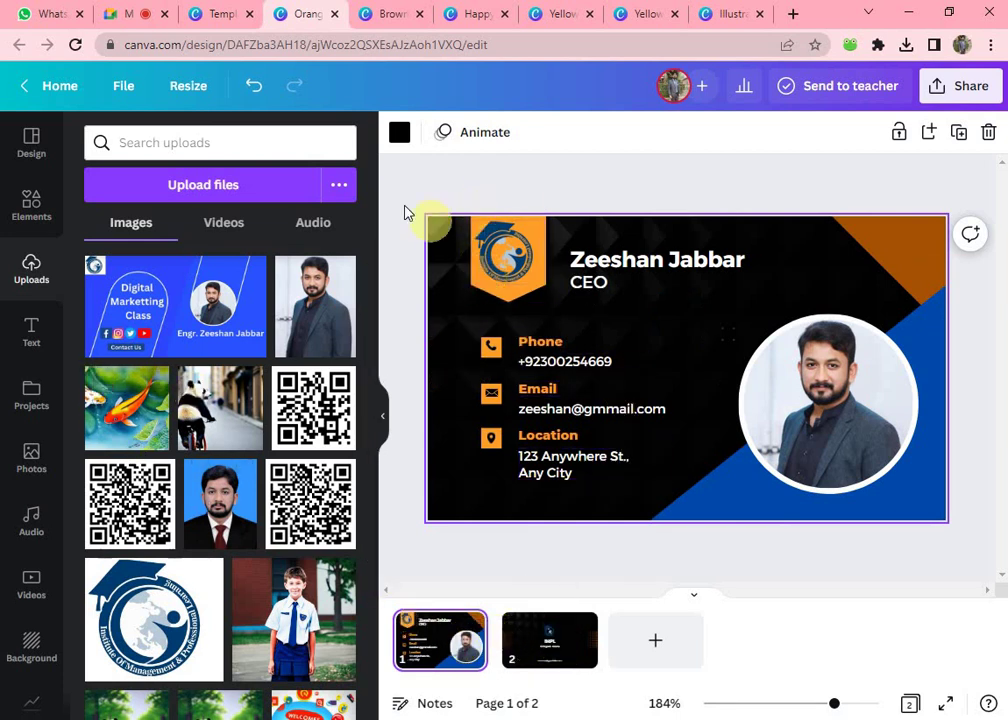
{"action": "left_click_drag", "start_coordinate": [606, 554], "coordinate": [657, 517]}
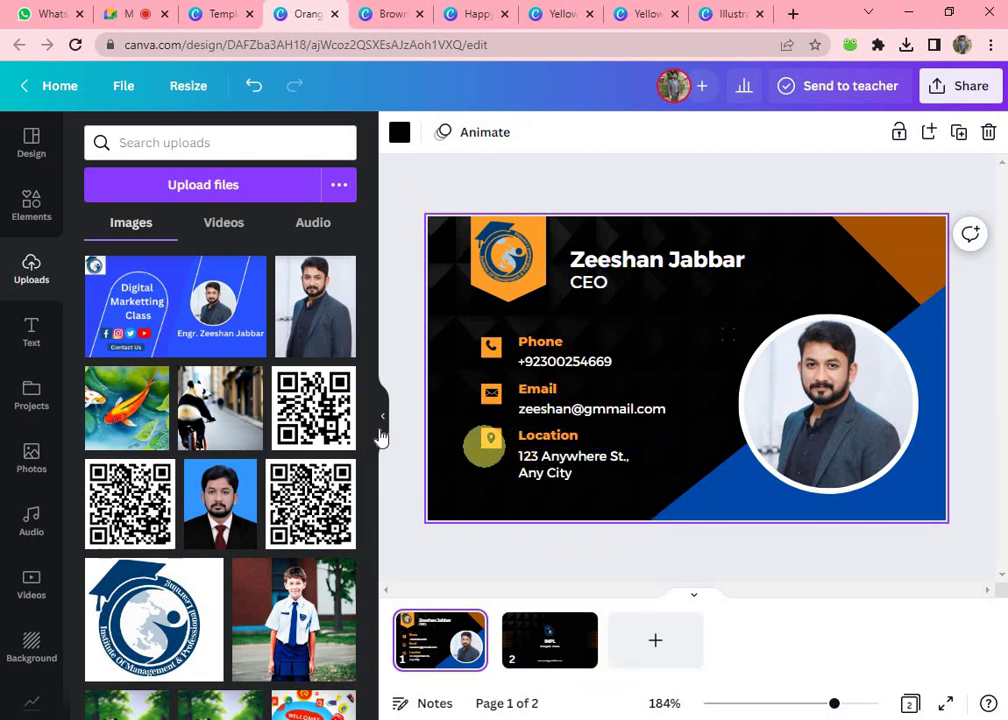
{"action": "left_click", "coordinate": [224, 16]}
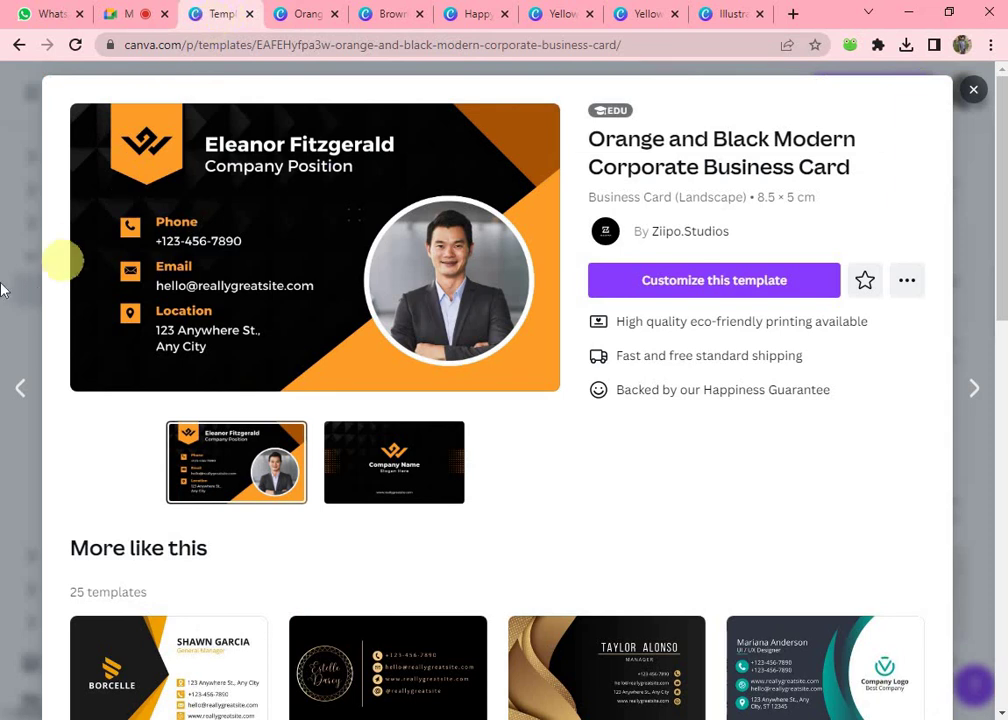
- Browse the Flyer templates and preview the Clean Blue Business Conference Flyer
{"action": "left_click", "coordinate": [10, 225]}
{"action": "left_click", "coordinate": [65, 325]}
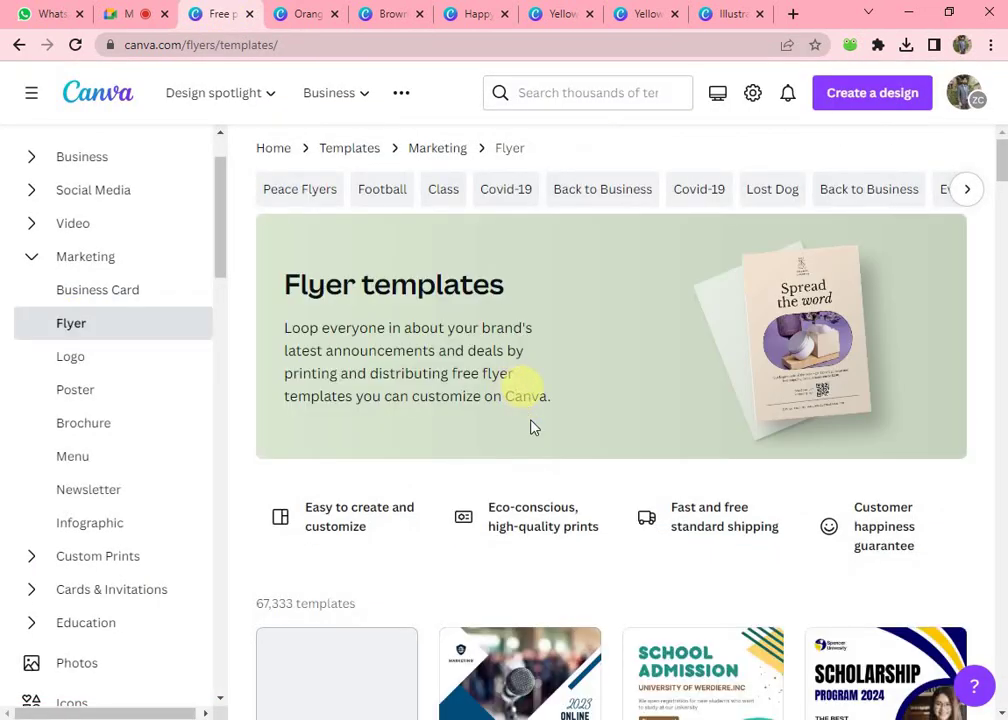
{"action": "scroll", "coordinate": [531, 423], "scroll_direction": "down", "scroll_amount": 3}
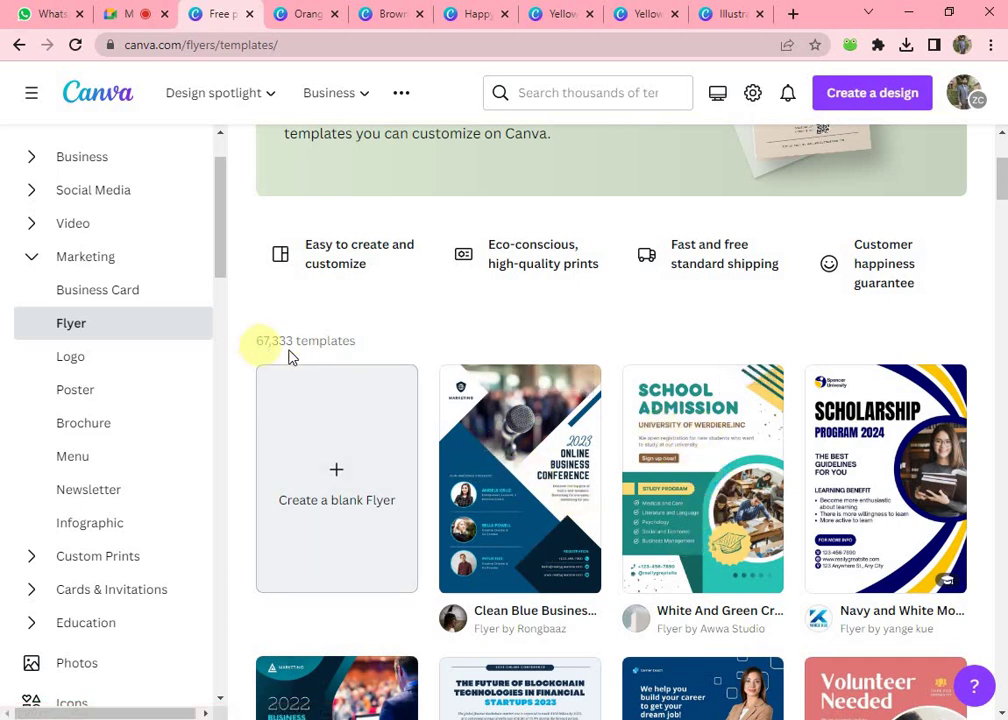
{"action": "scroll", "coordinate": [553, 490], "scroll_direction": "down", "scroll_amount": 2}
{"action": "scroll", "coordinate": [556, 500], "scroll_direction": "up", "scroll_amount": 2}
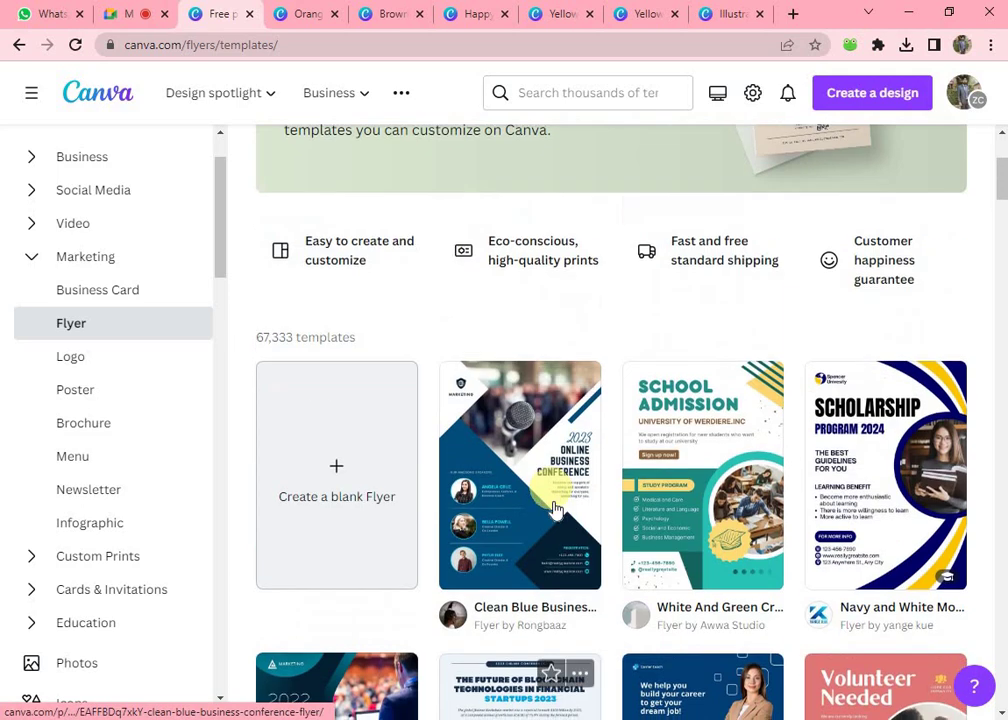
{"action": "left_click", "coordinate": [563, 538]}
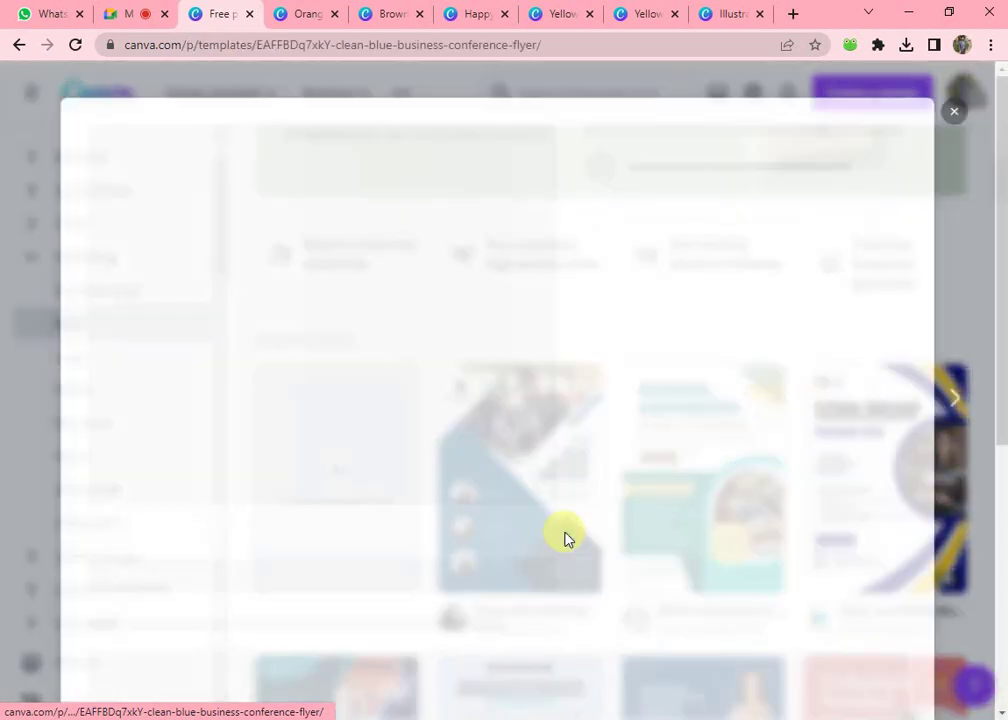
- Open the Clean Blue Business Conference Flyer as an editable design
{"action": "left_click", "coordinate": [709, 270]}
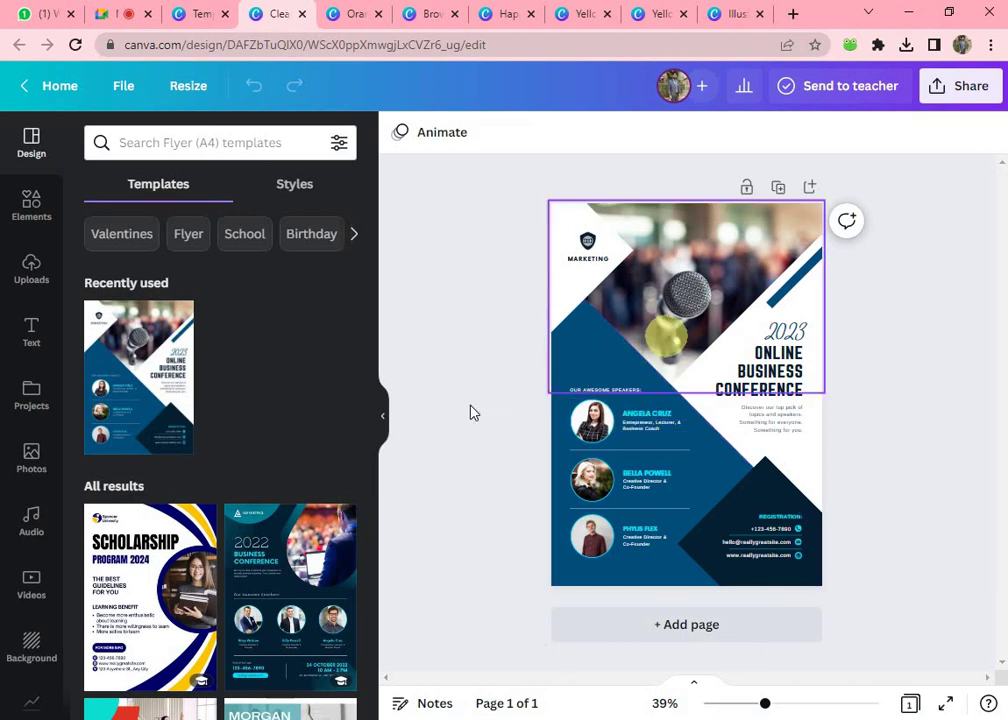
{"action": "scroll", "coordinate": [288, 505], "scroll_direction": "down", "scroll_amount": 3}
{"action": "scroll", "coordinate": [288, 505], "scroll_direction": "down", "scroll_amount": 1}
{"action": "scroll", "coordinate": [254, 342], "scroll_direction": "up", "scroll_amount": 5}
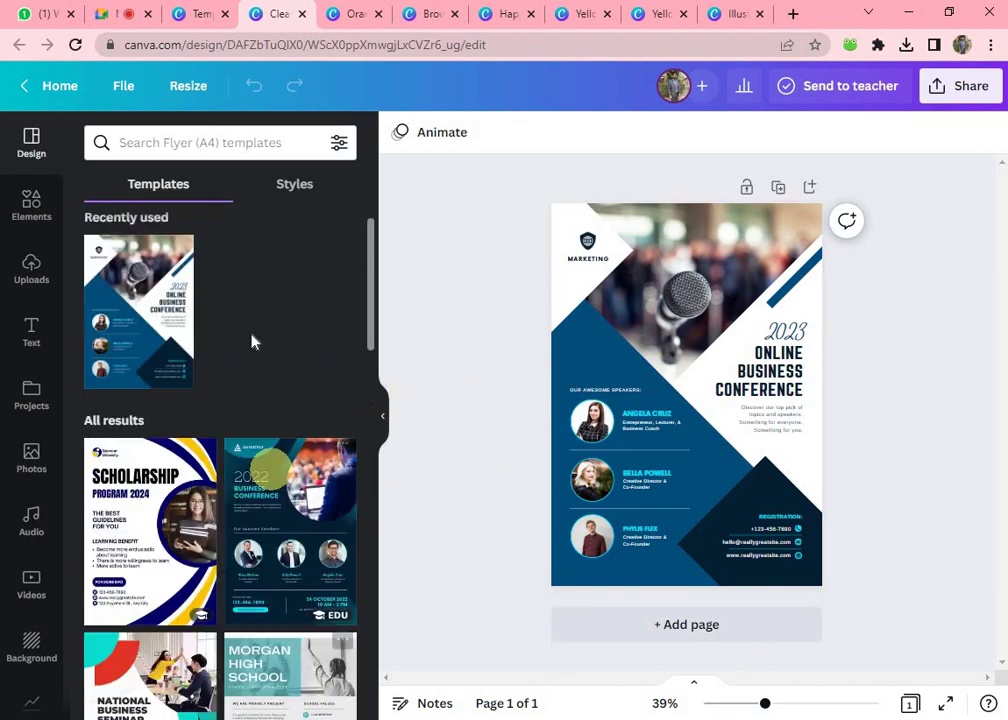
- Rerun the recent 'real estate' template search, then switch to the Google Meet call
{"action": "left_click", "coordinate": [203, 145]}
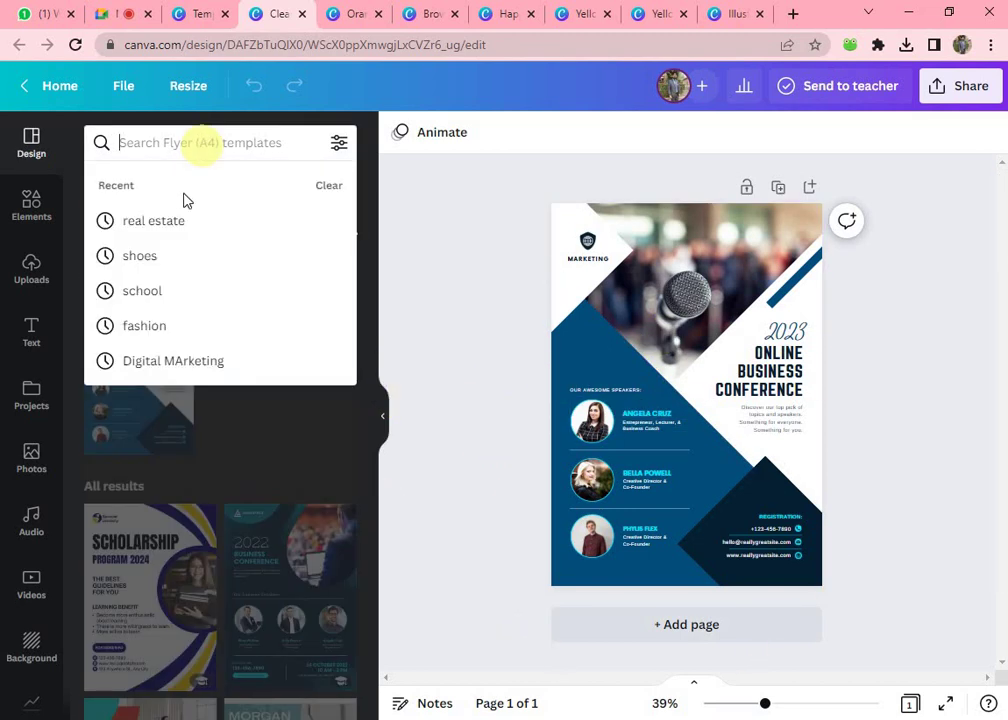
{"action": "left_click", "coordinate": [178, 226]}
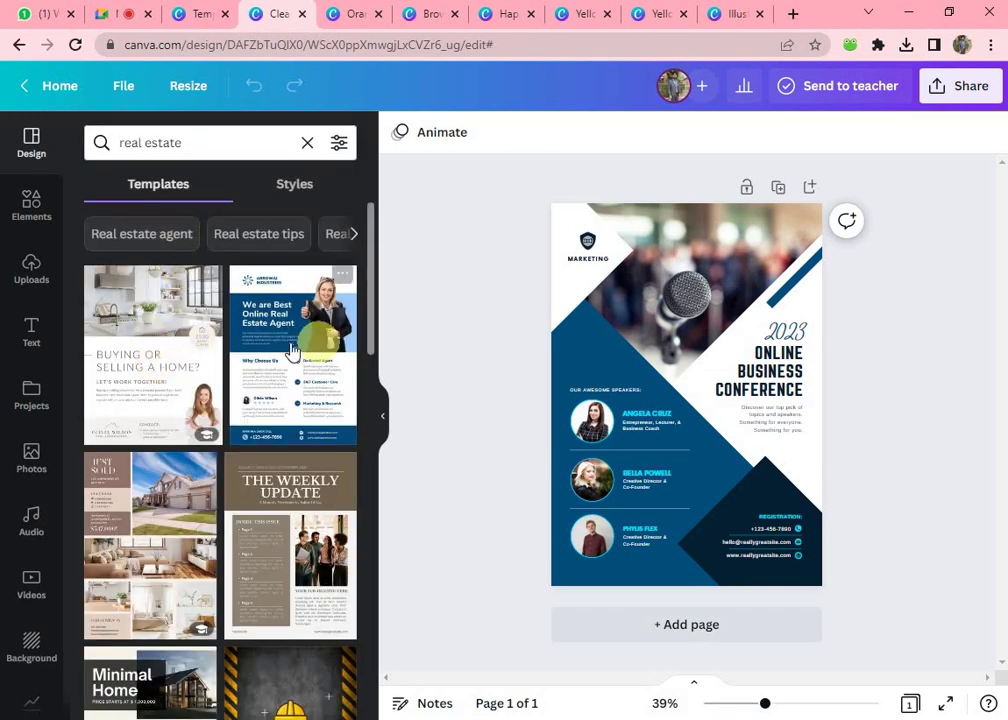
{"action": "scroll", "coordinate": [225, 518], "scroll_direction": "down", "scroll_amount": 3}
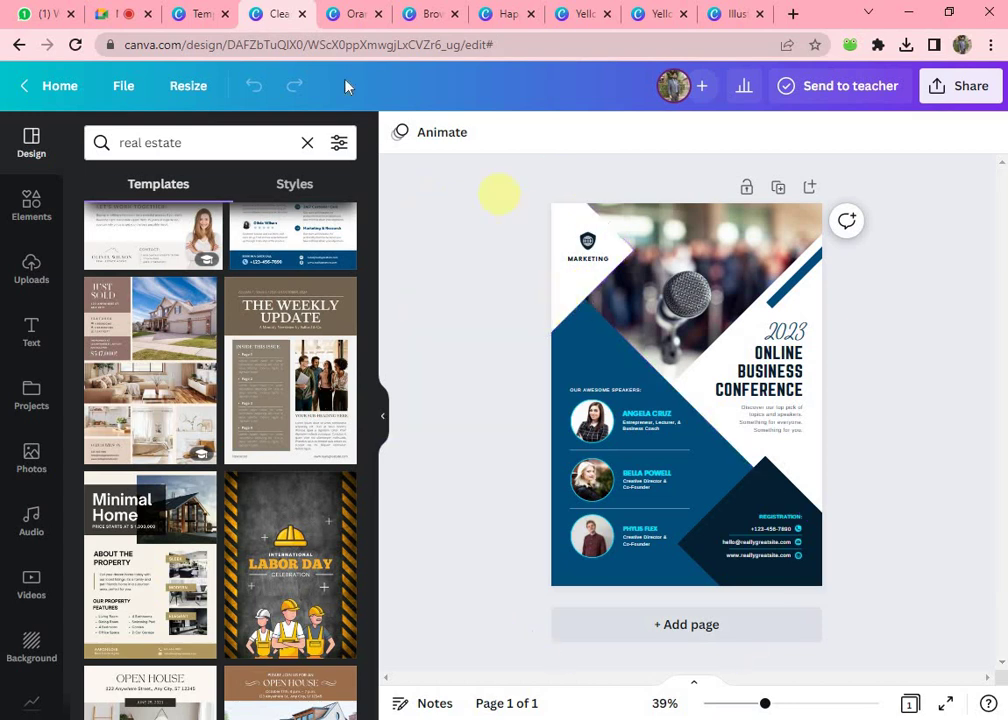
{"action": "left_click", "coordinate": [108, 14]}
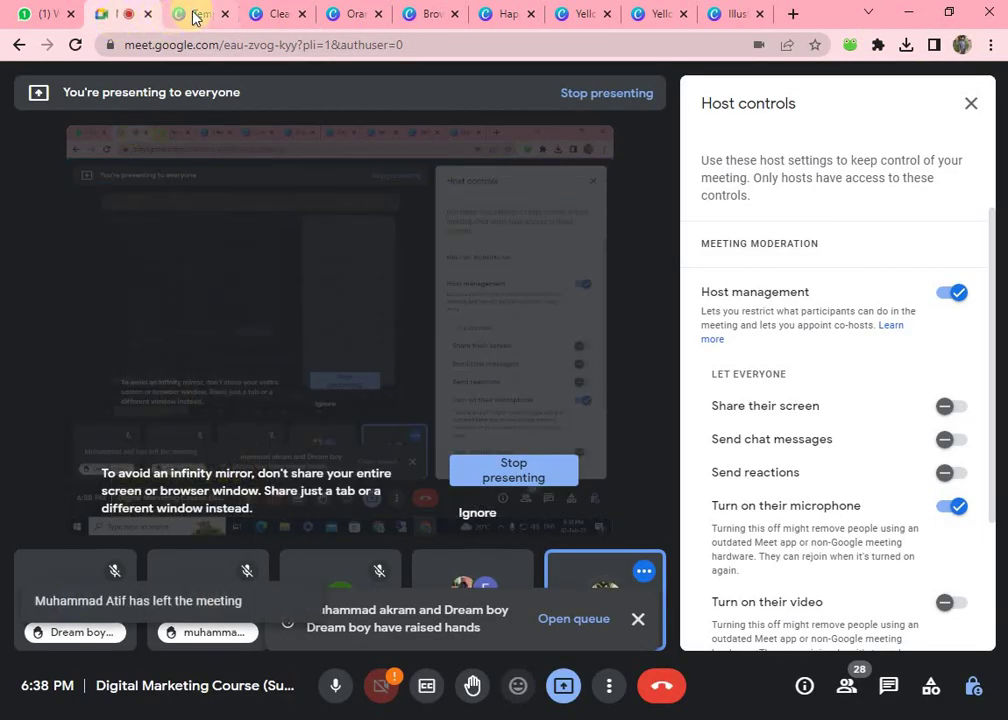
- Back in Canva, close the flyer preview and list the Menu templates under Marketing
{"action": "left_click", "coordinate": [196, 14]}
{"action": "left_click", "coordinate": [10, 140]}
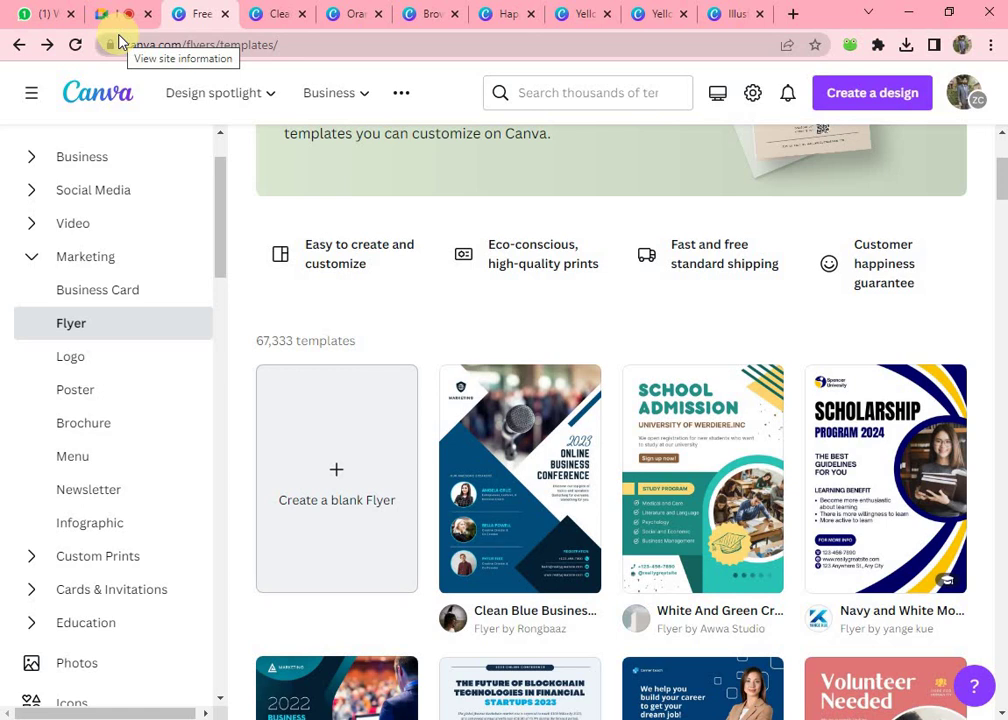
{"action": "left_click", "coordinate": [80, 462]}
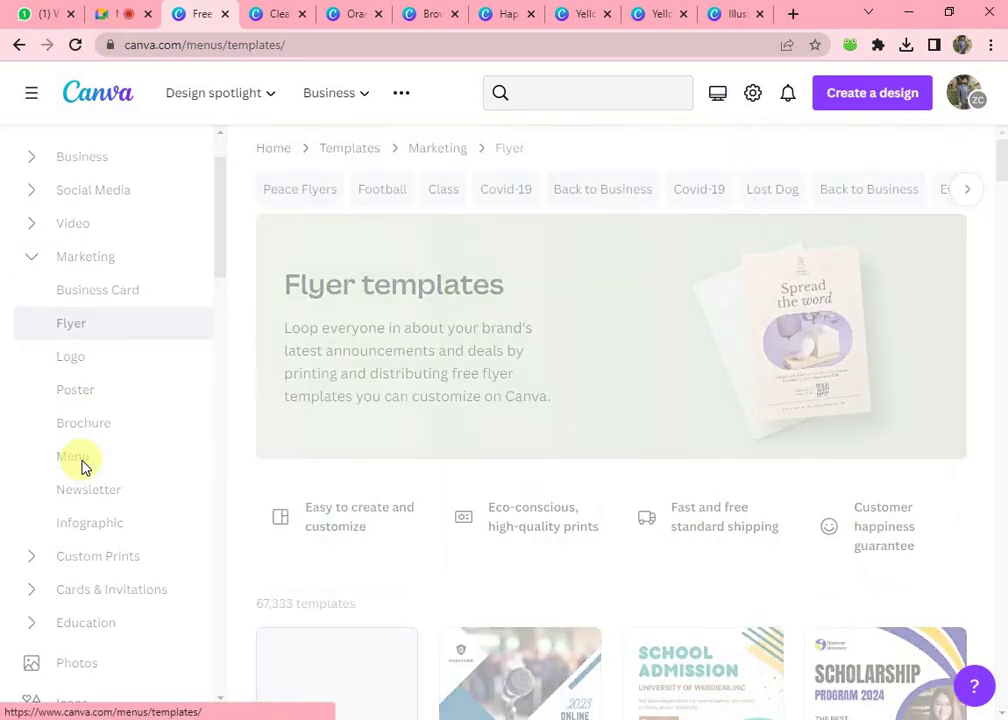
{"action": "scroll", "coordinate": [362, 383], "scroll_direction": "down", "scroll_amount": 1}
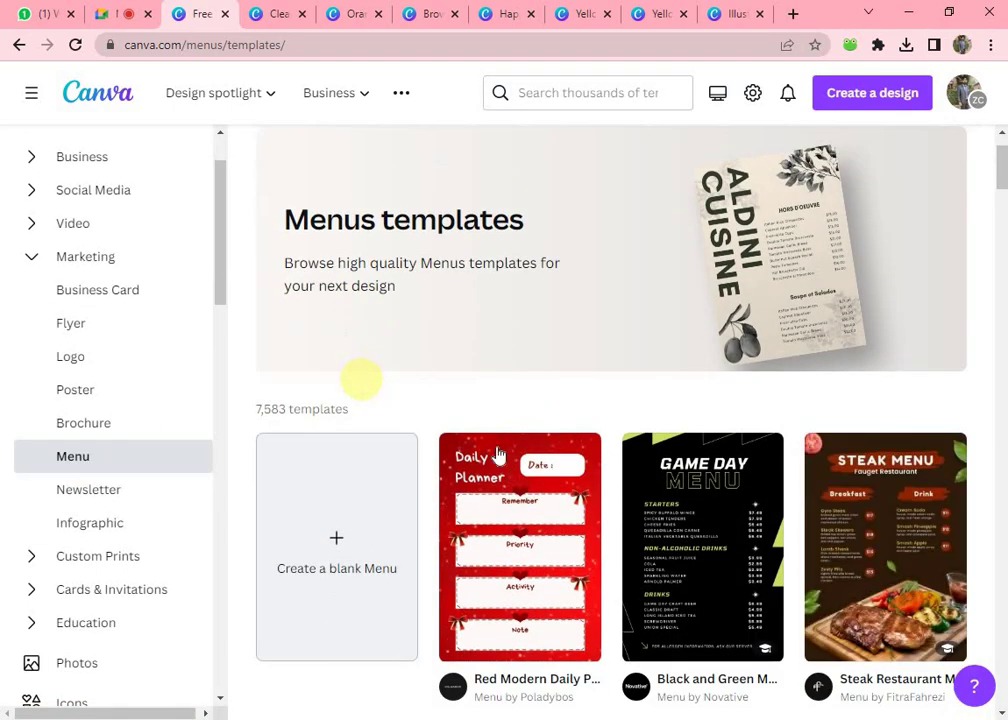